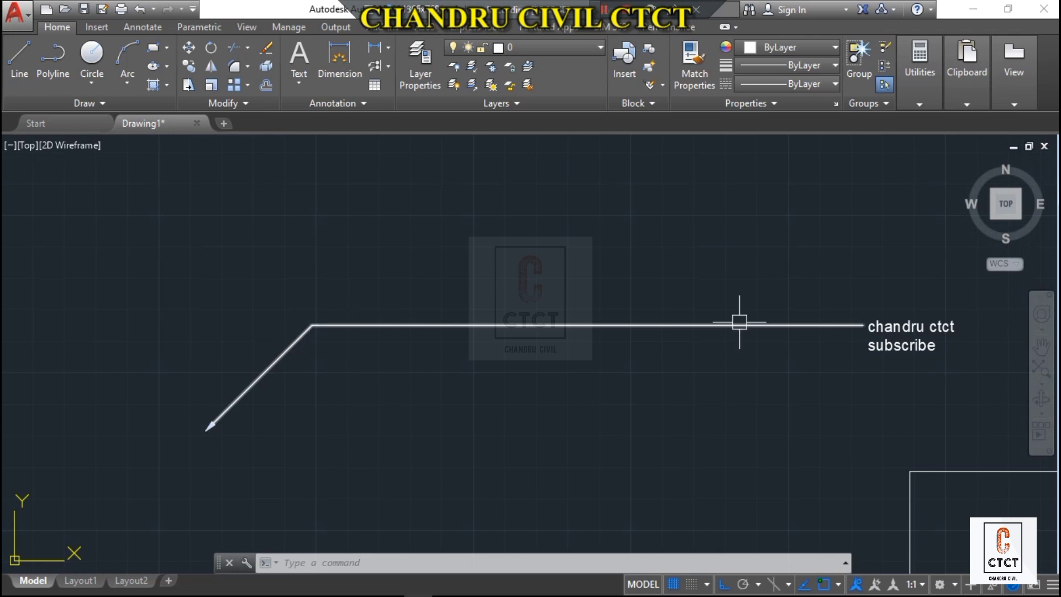
# Draw a quick leader above the existing leaders, running horizontally from its arrowhead and turning upward, with the default text width
pyautogui.moveTo(867, 330); pyautogui.dragTo(723, 271, button='middle')
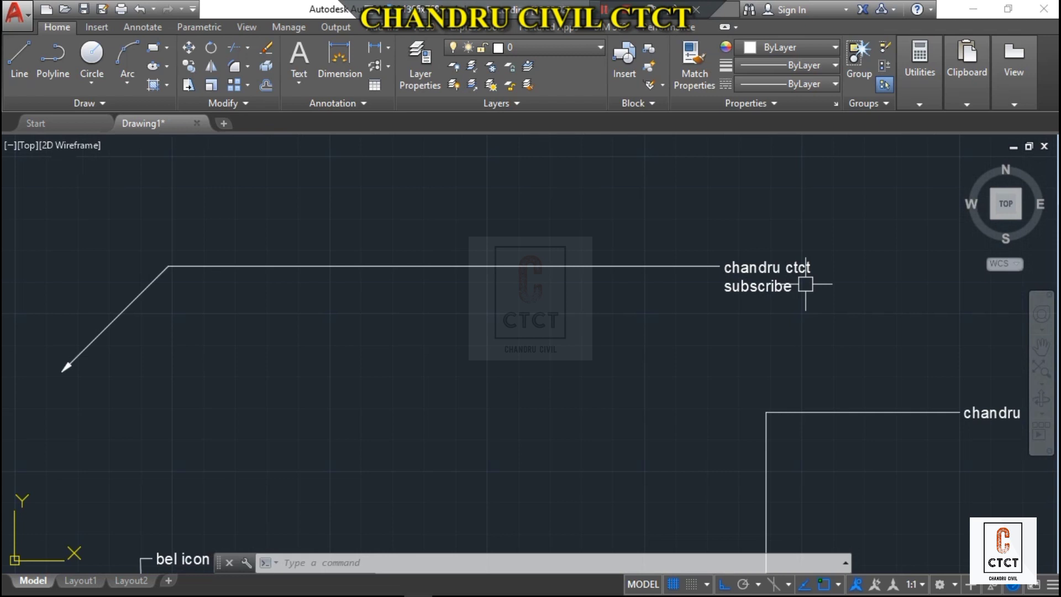
pyautogui.scroll(-3, 805, 285)
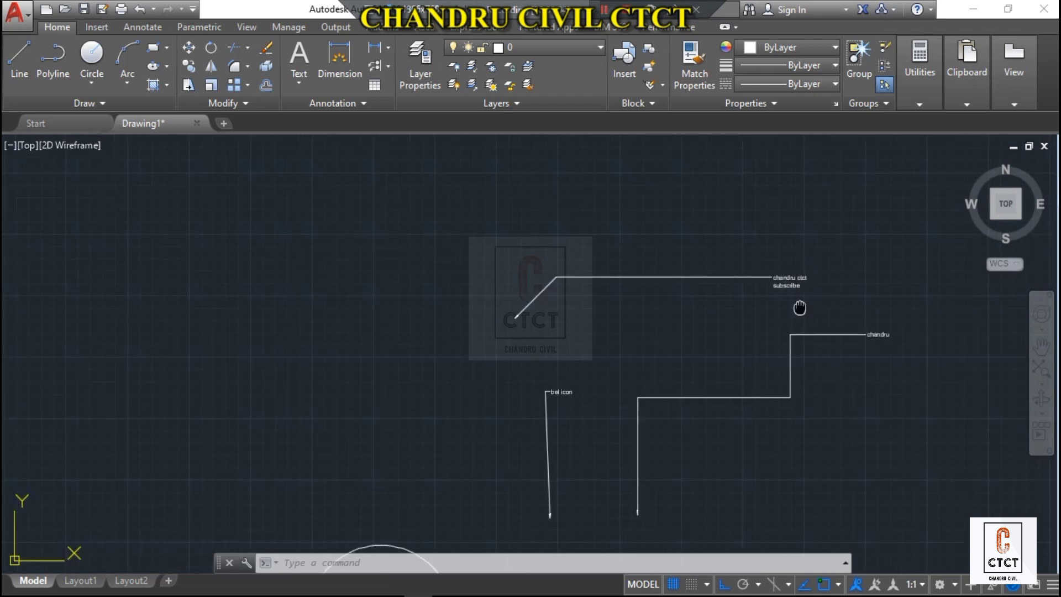
pyautogui.scroll(-1, 682, 300)
pyautogui.write('qle')
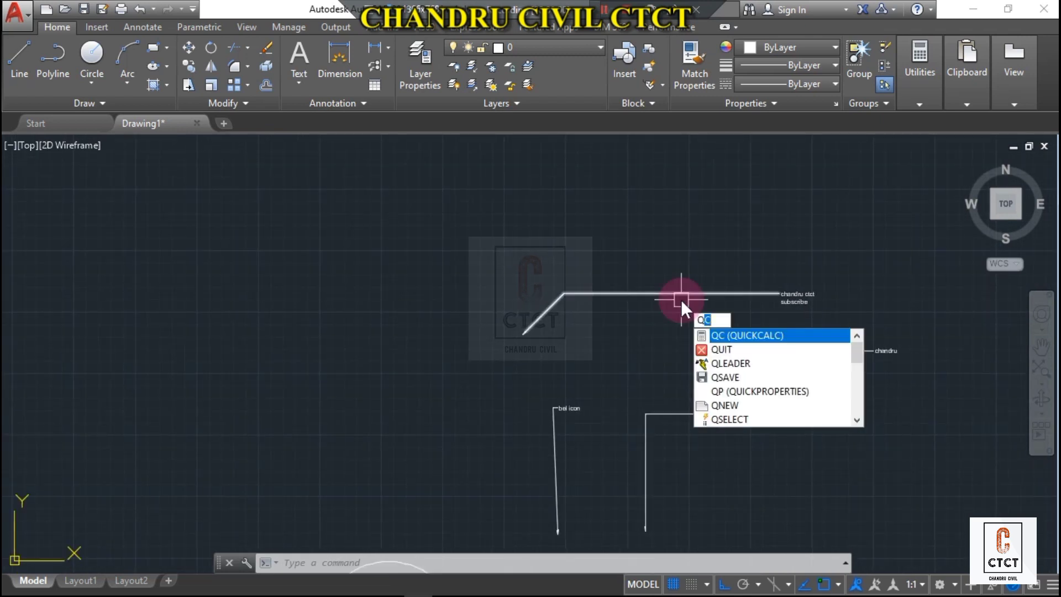
pyautogui.press('Return')
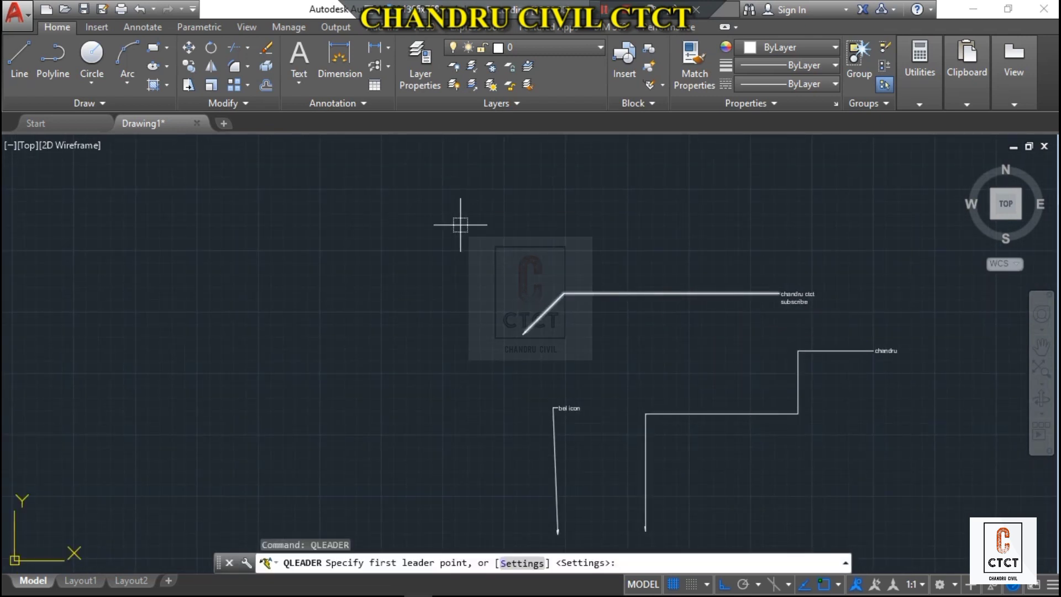
pyautogui.click(508, 276)
pyautogui.click(566, 220)
pyautogui.click(568, 225)
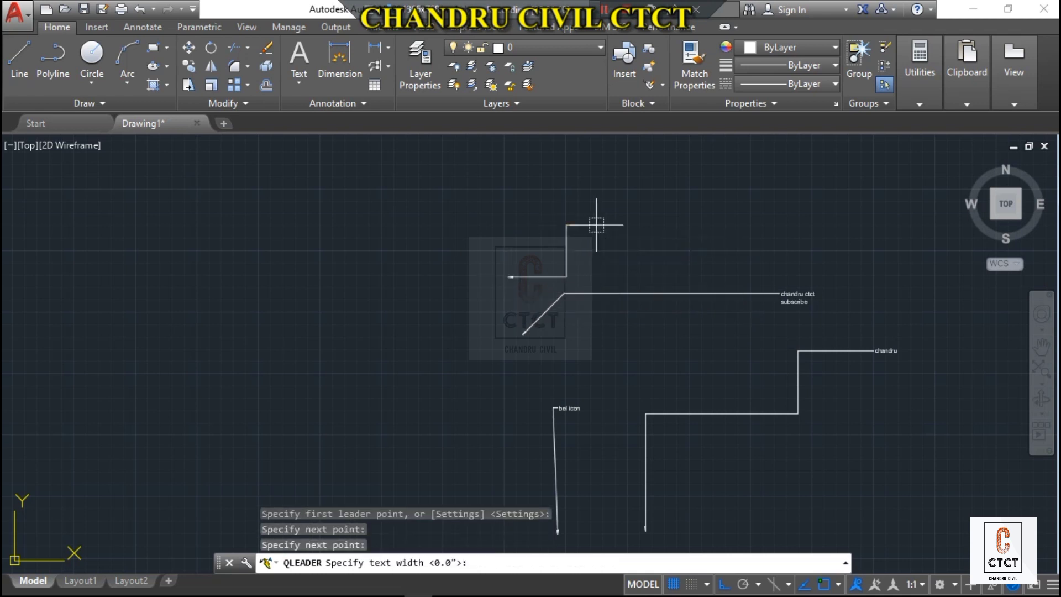
pyautogui.press('Return')
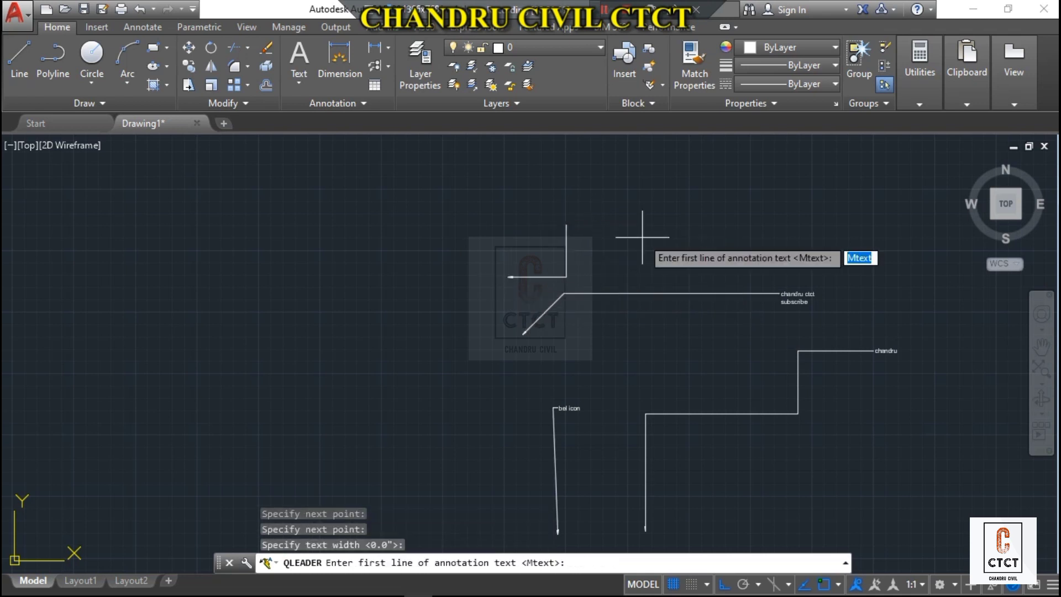
# Annotate the quick leader with three lines of text: "hi", "hello" and "vanakam"
pyautogui.write('kj')
pyautogui.click(577, 206)
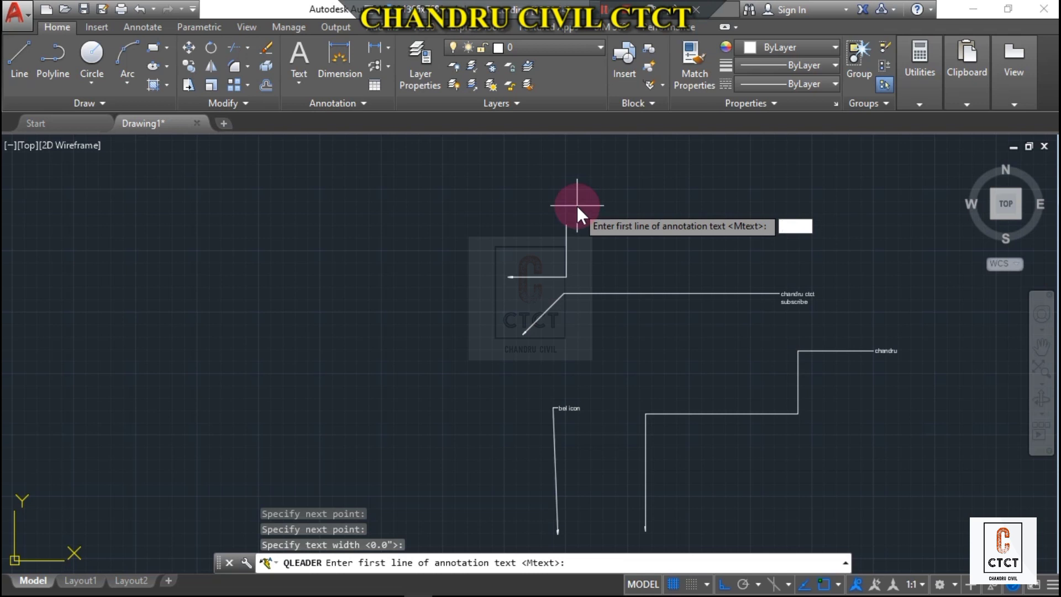
pyautogui.press('Return')
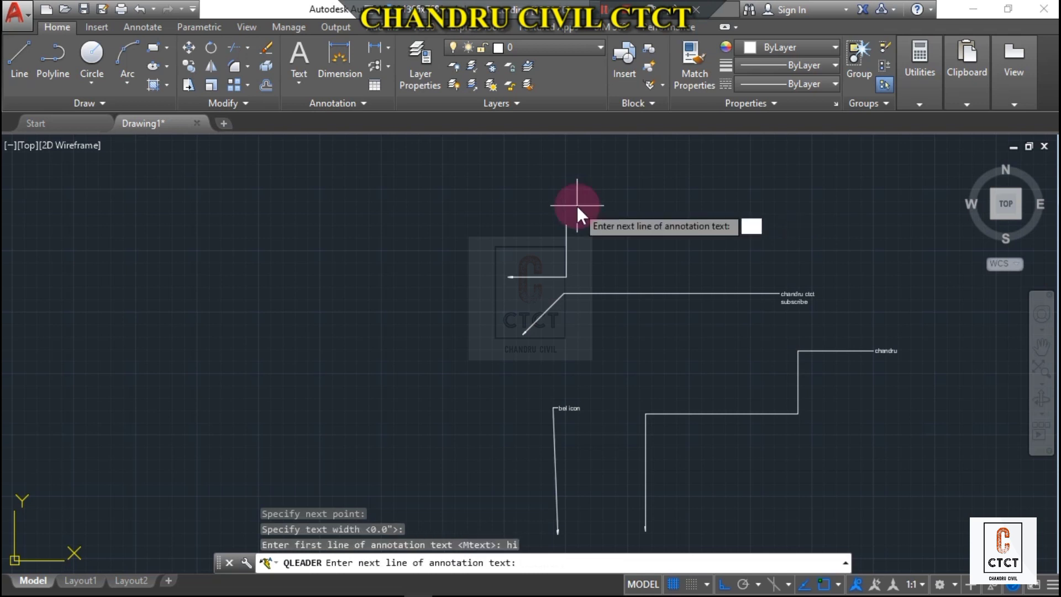
pyautogui.write('hello')
pyautogui.press('Return')
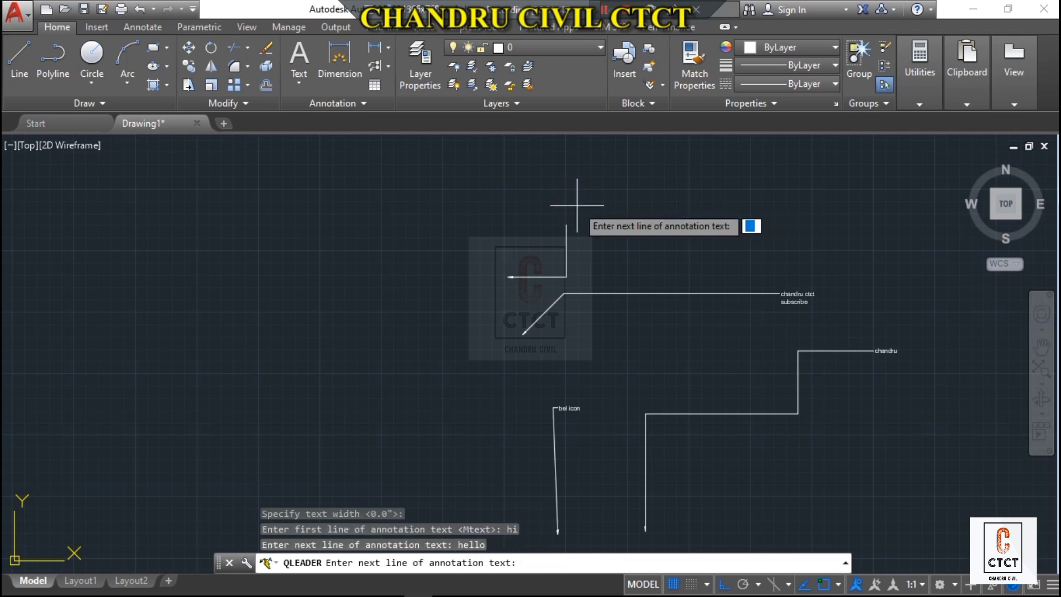
pyautogui.click(577, 206)
pyautogui.write('vanakam')
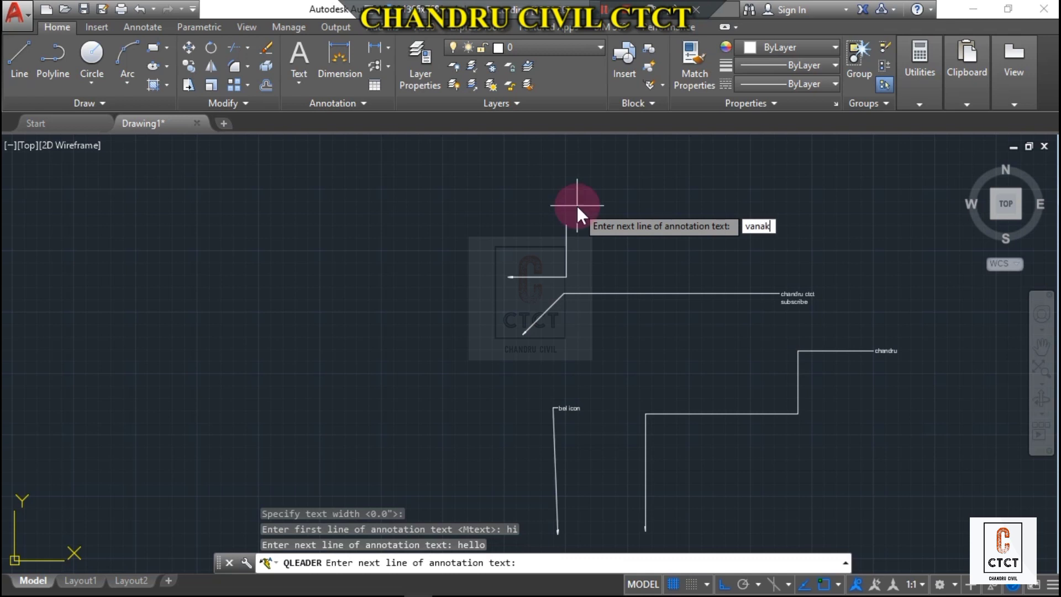
pyautogui.press('Return')
pyautogui.press('Return')
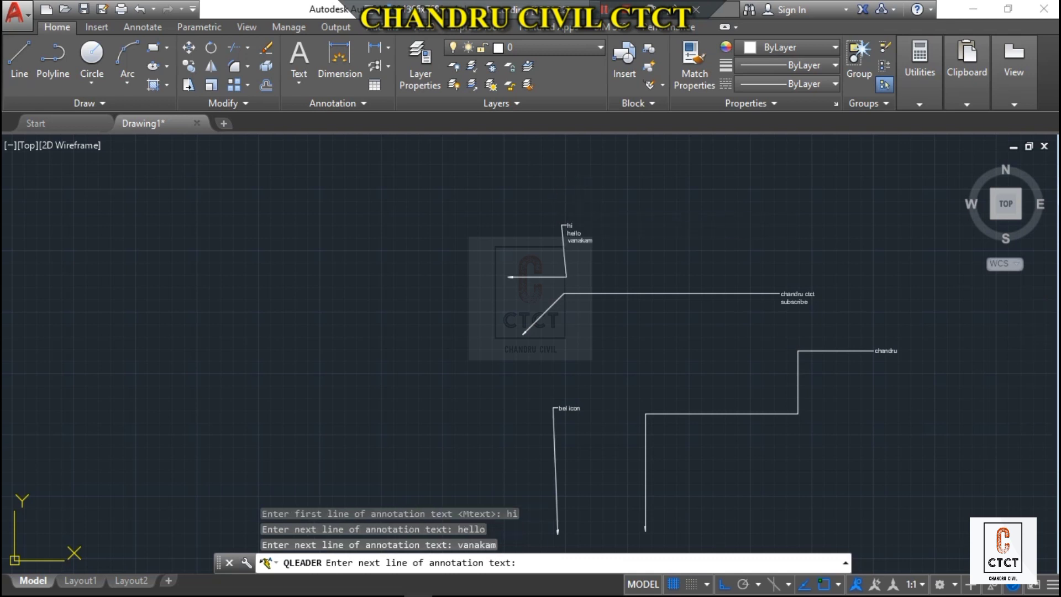
# Place a multileader with a vertical line beside the stepped leader's arrowhead, leaving its text empty
pyautogui.scroll(5, 566, 241)
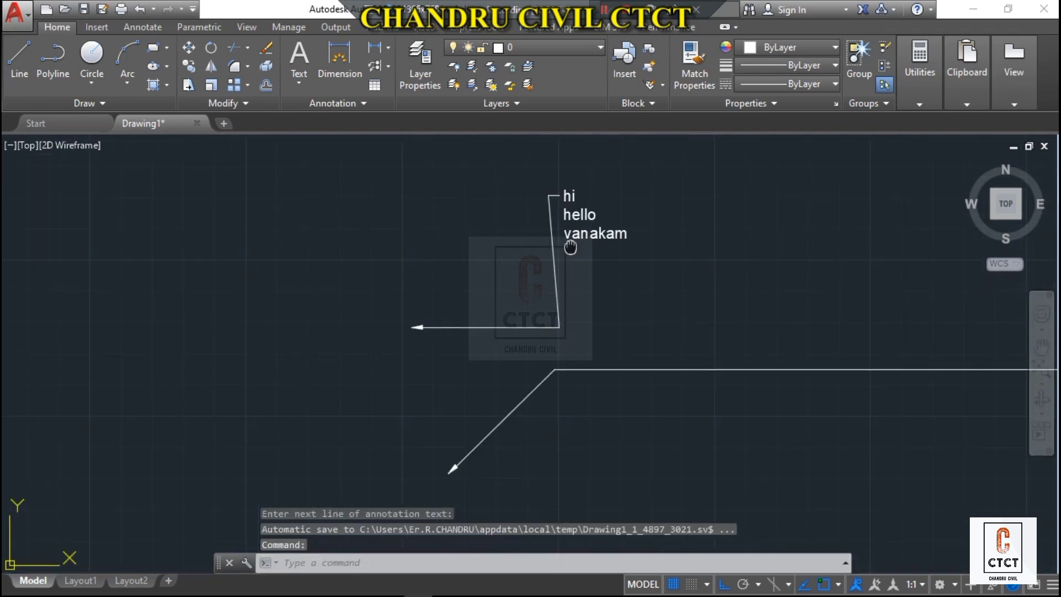
pyautogui.scroll(-8, 567, 364)
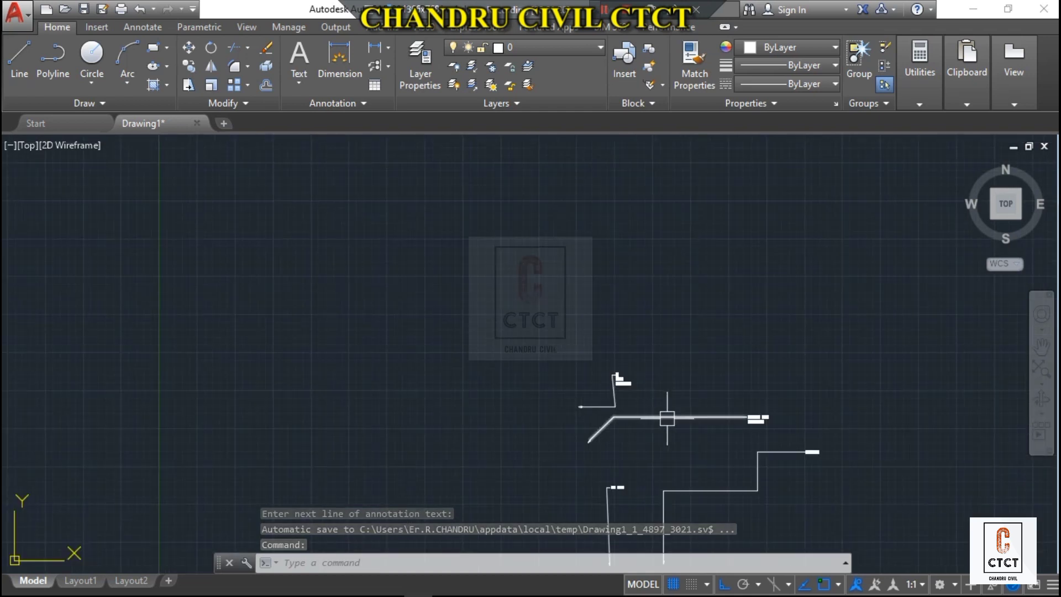
pyautogui.moveTo(718, 507); pyautogui.dragTo(593, 351, button='middle')
pyautogui.scroll(4, 556, 367)
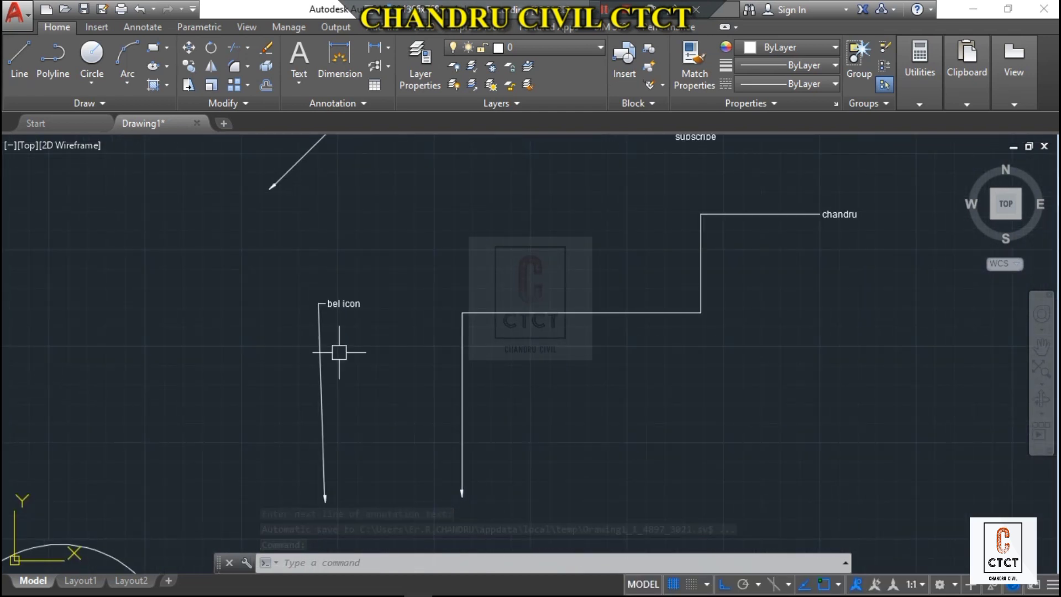
pyautogui.scroll(-2, 513, 448)
pyautogui.scroll(2, 598, 410)
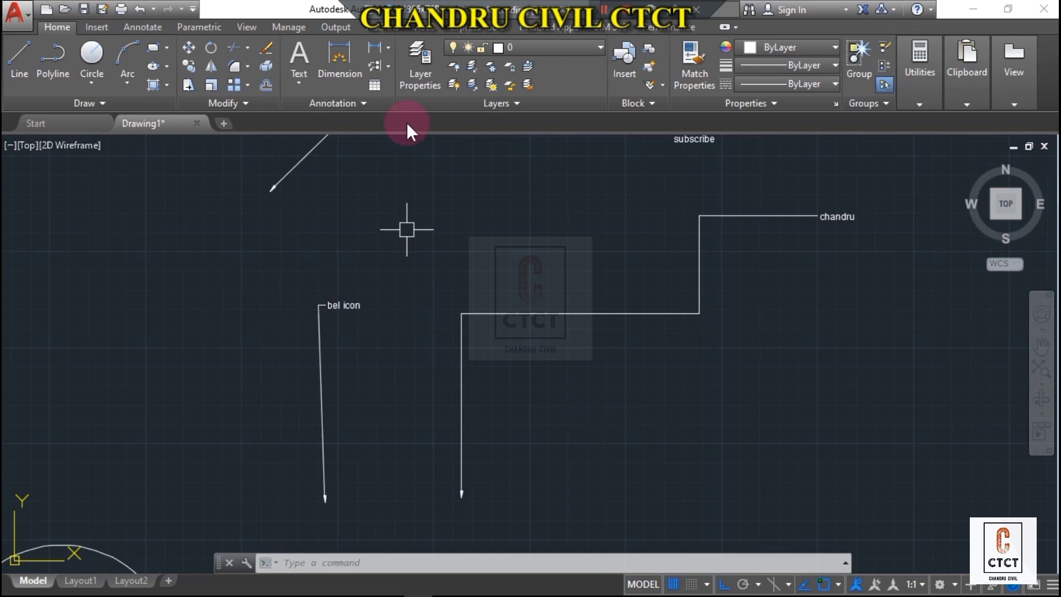
pyautogui.click(386, 65)
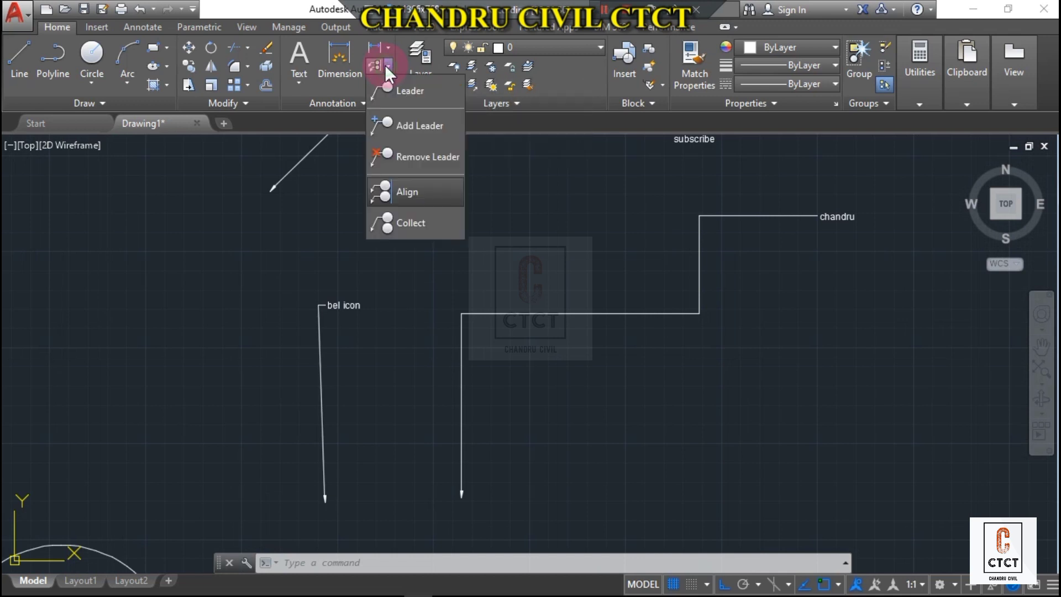
pyautogui.click(395, 87)
pyautogui.click(529, 499)
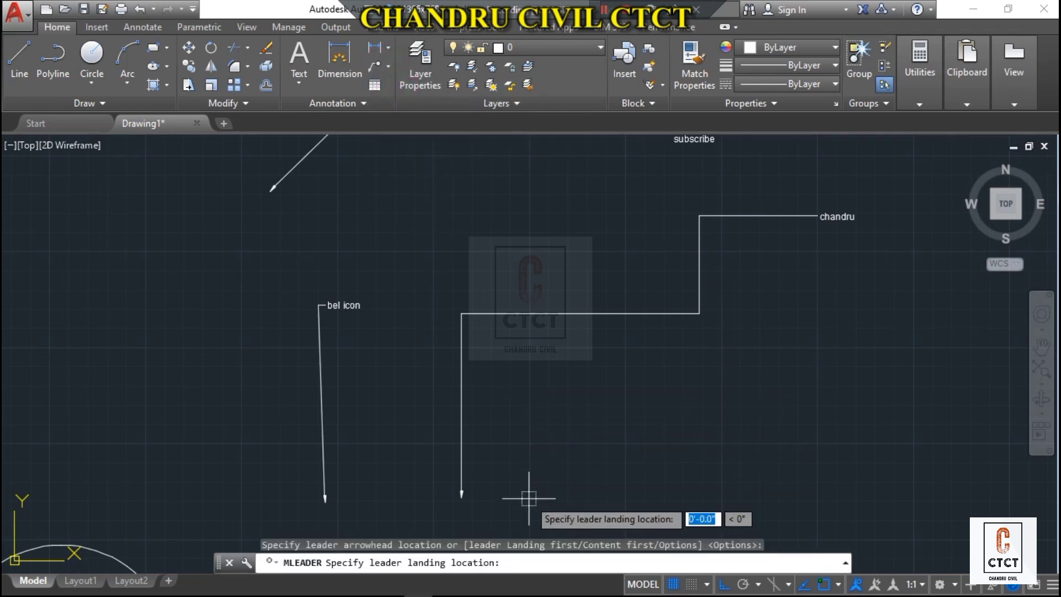
pyautogui.click(569, 413)
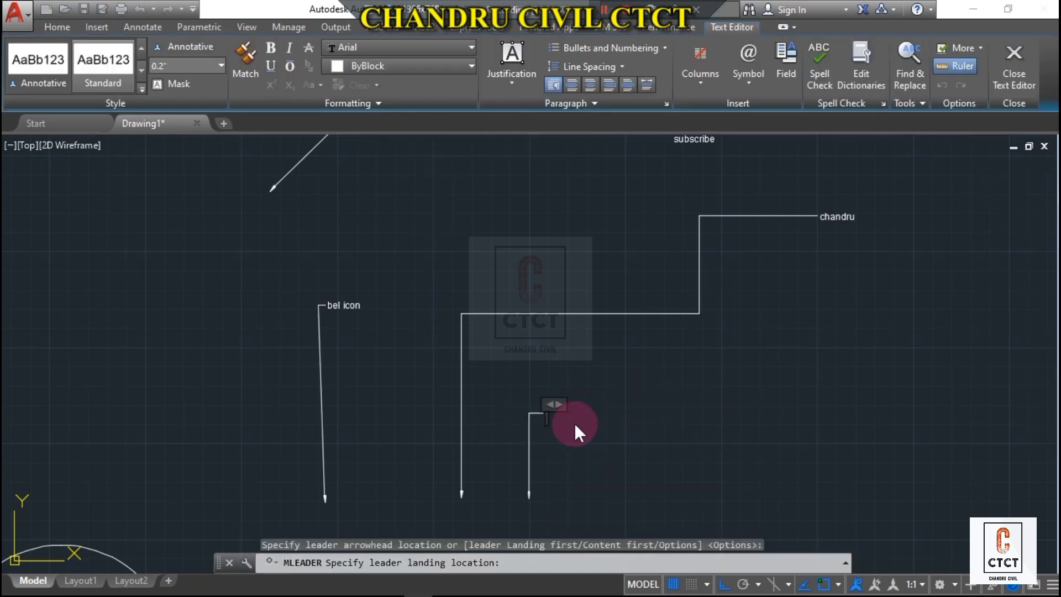
pyautogui.press('Escape')
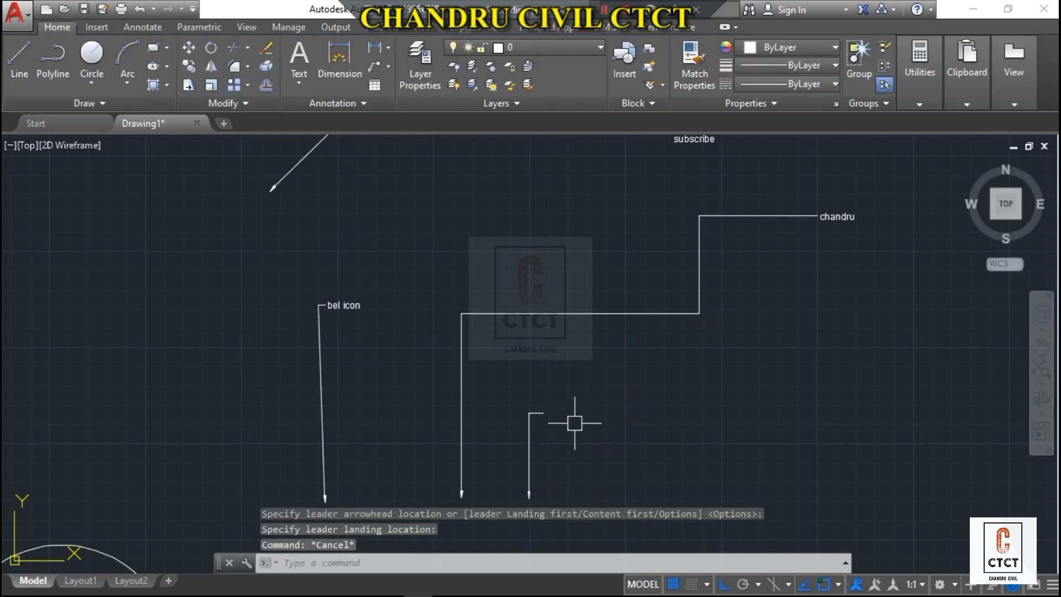
pyautogui.scroll(-2, 575, 424)
pyautogui.moveTo(575, 424); pyautogui.dragTo(565, 259, button='middle')
pyautogui.scroll(4, 474, 414)
pyautogui.moveTo(474, 414); pyautogui.dragTo(588, 306, button='middle')
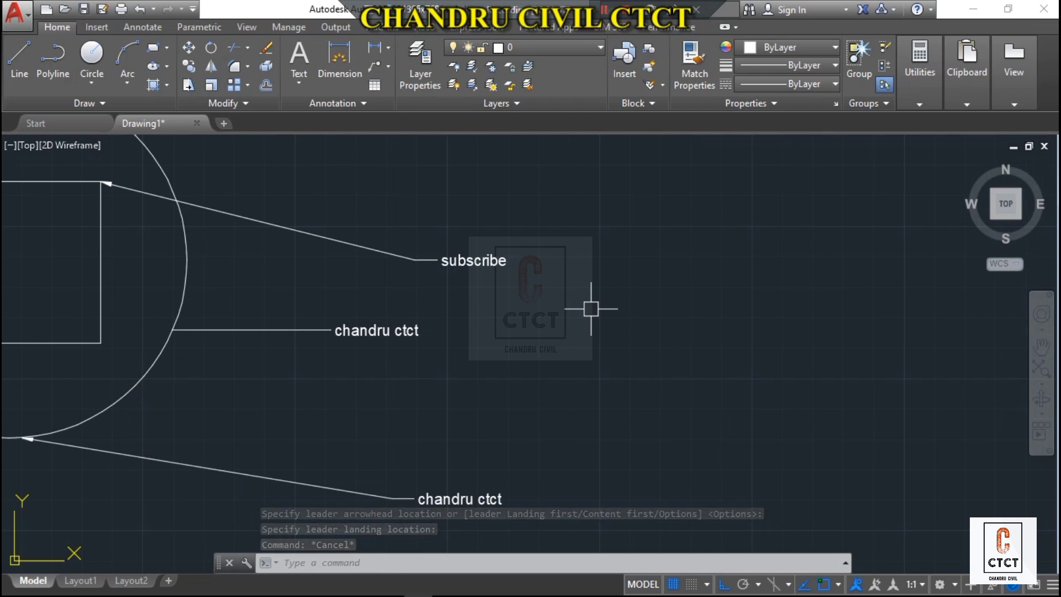
pyautogui.write('ml')
pyautogui.press('Return')
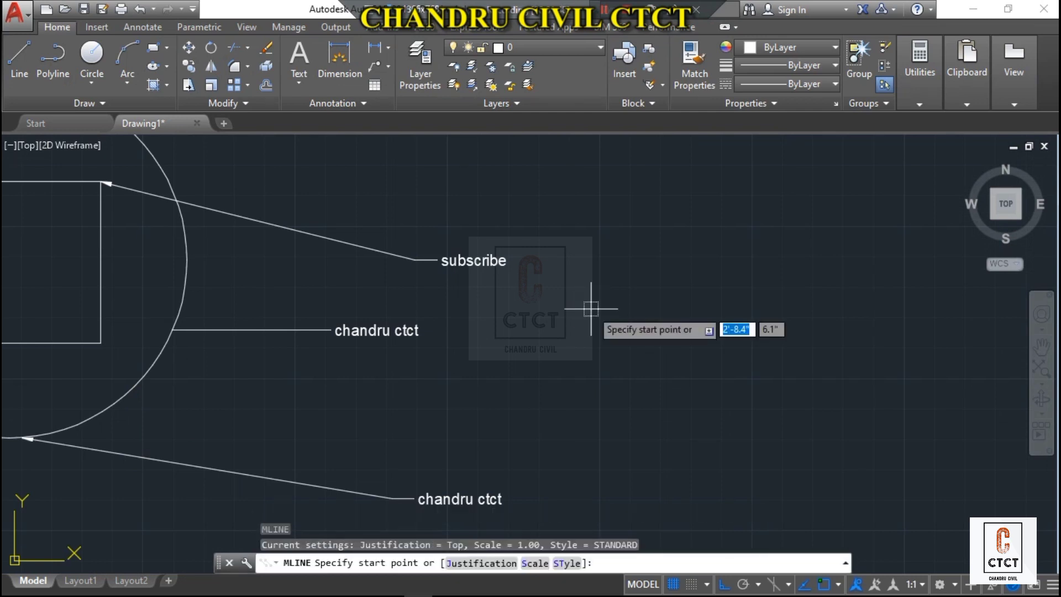
pyautogui.moveTo(578, 315); pyautogui.dragTo(664, 376, button='middle')
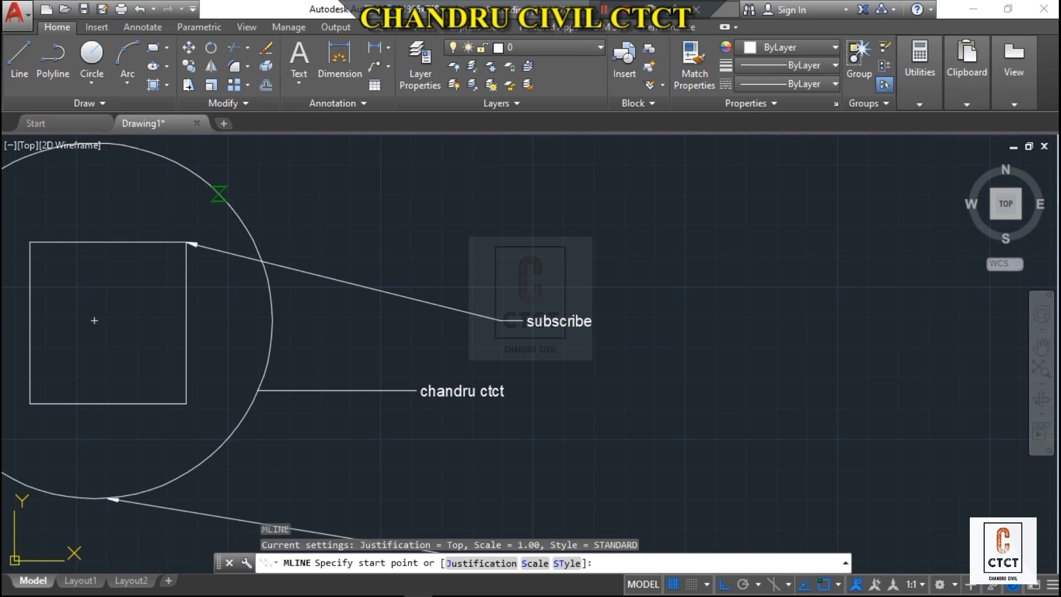
pyautogui.click(217, 195)
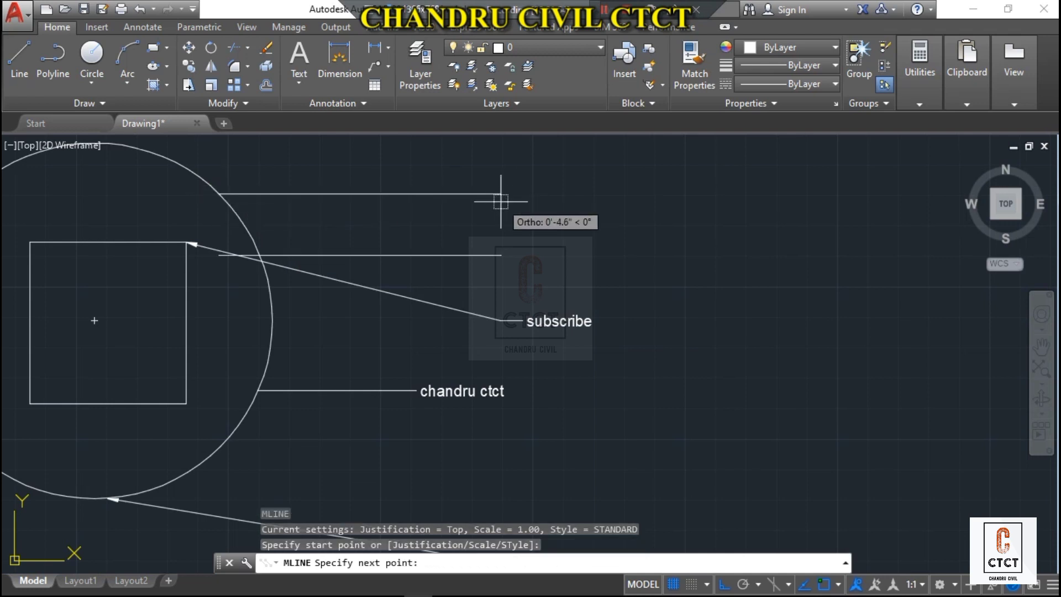
pyautogui.press('Escape')
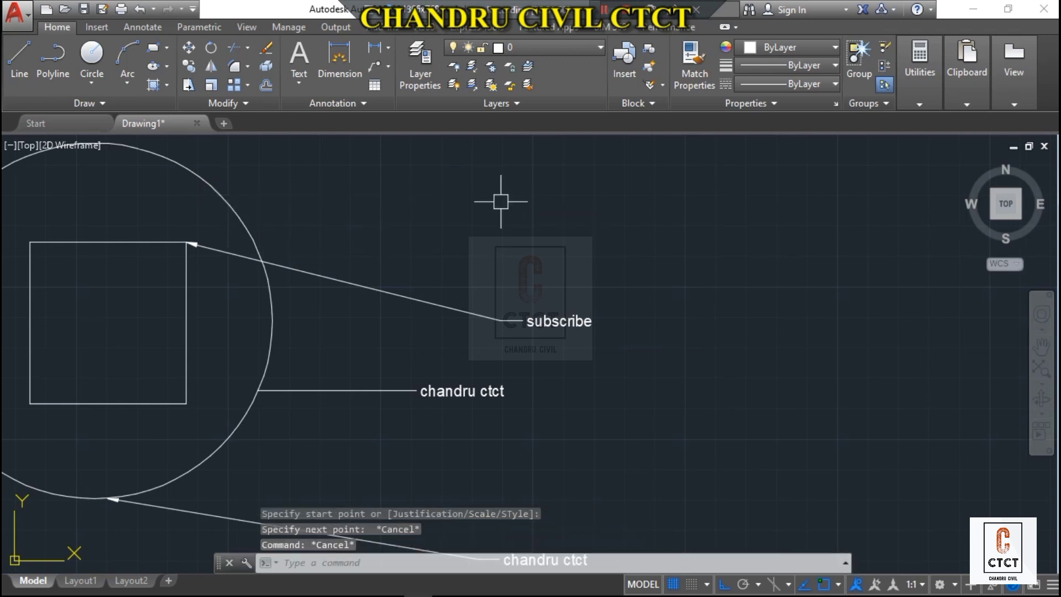
pyautogui.write('ml')
pyautogui.write('ea')
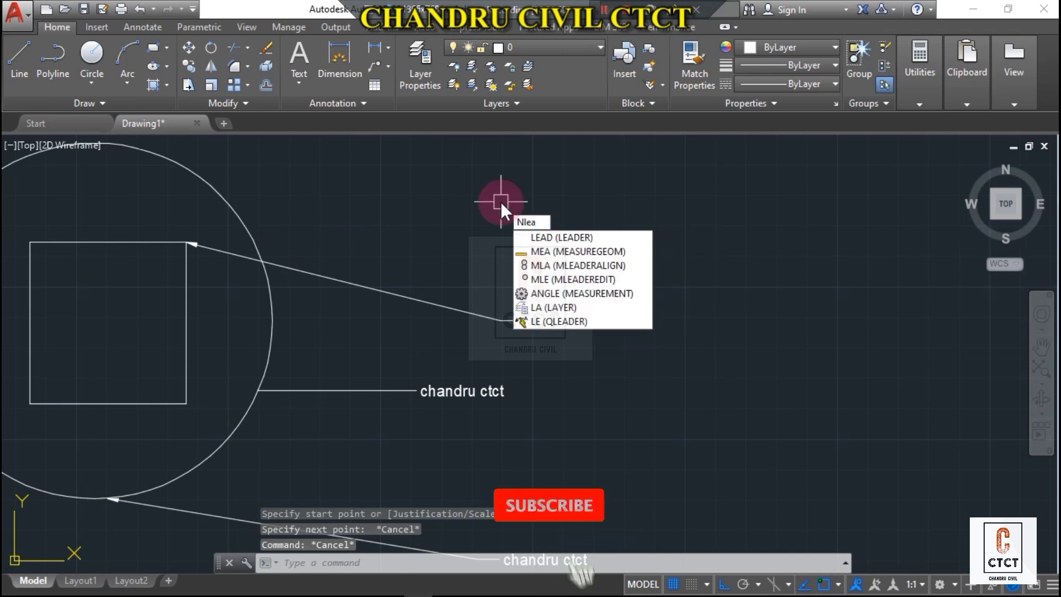
pyautogui.press('Escape')
# Add a multileader running horizontally from the circle's upper-right edge, with the text "fhjhgh"
pyautogui.write('mlea')
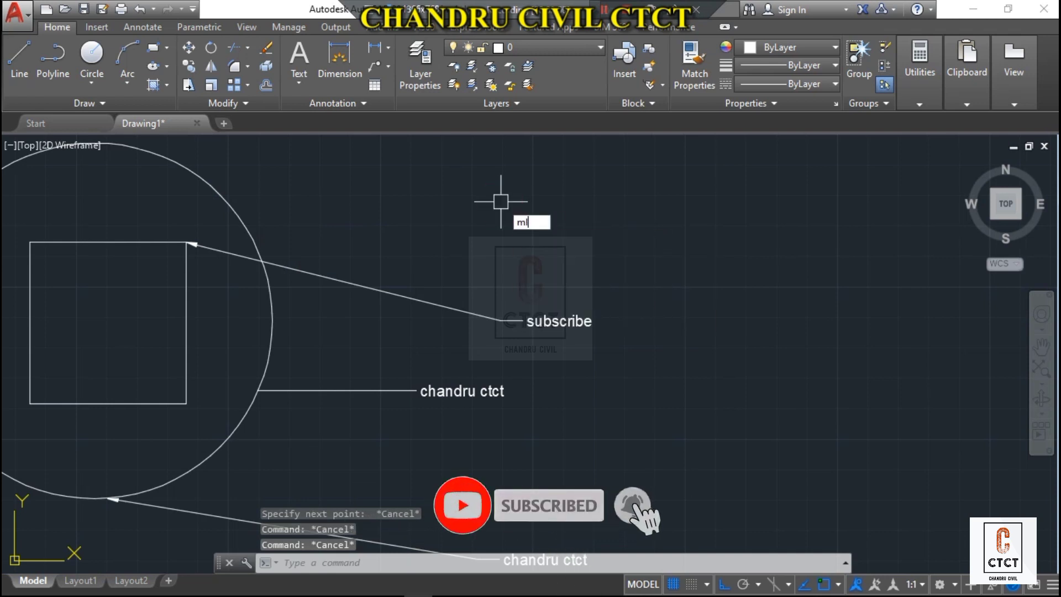
pyautogui.press('Return')
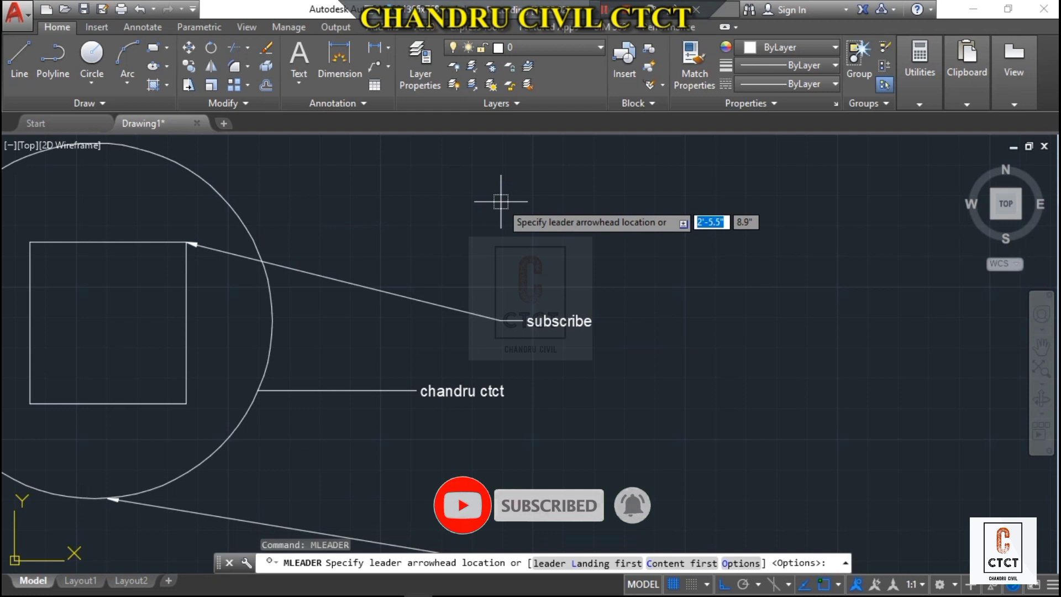
pyautogui.click(185, 167)
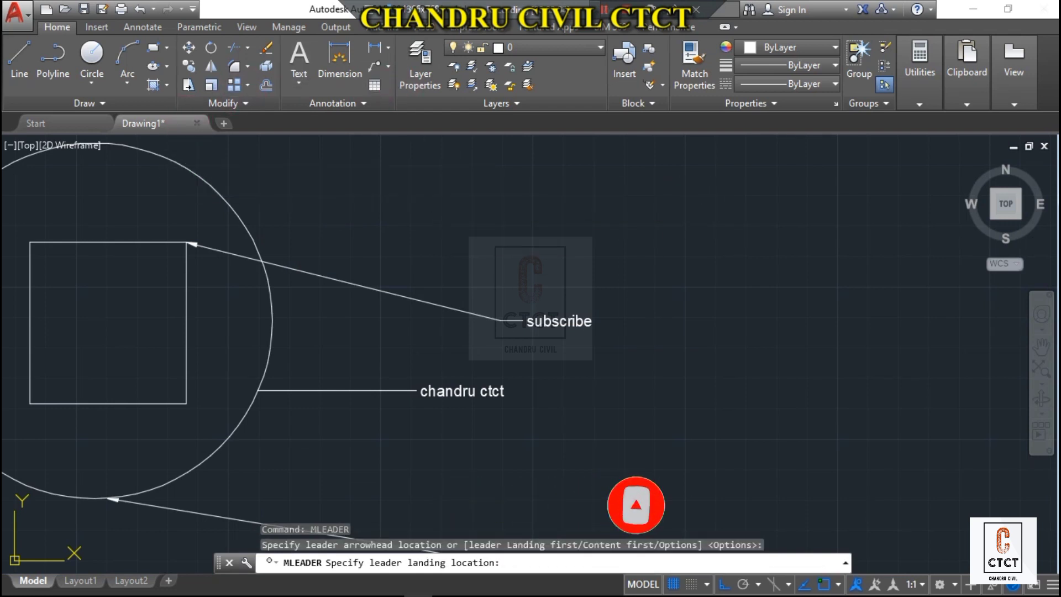
pyautogui.click(485, 248)
pyautogui.write('fhjhgh')
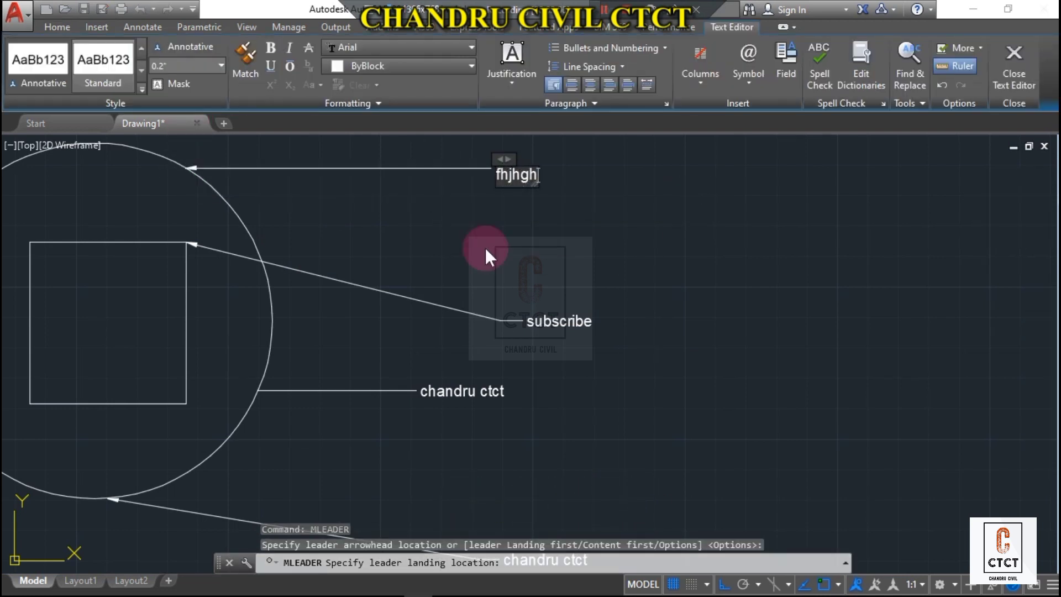
pyautogui.press('Return')
pyautogui.click(485, 248)
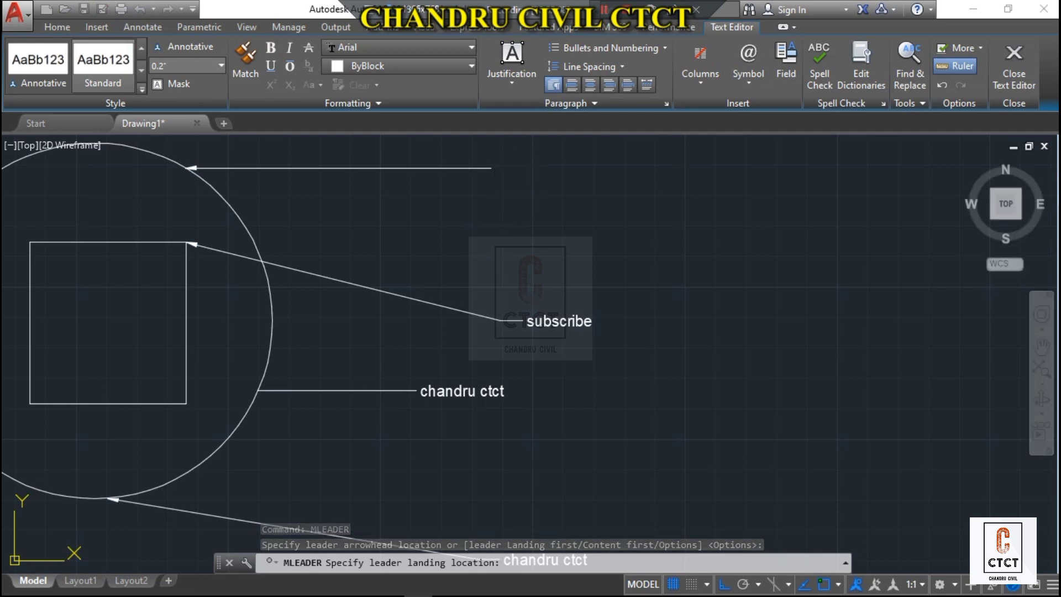
# Align the "fhjhgh" and both "chandru ctct" multileaders to the "subscribe" multileader along a vertical direction
pyautogui.scroll(-2, 485, 248)
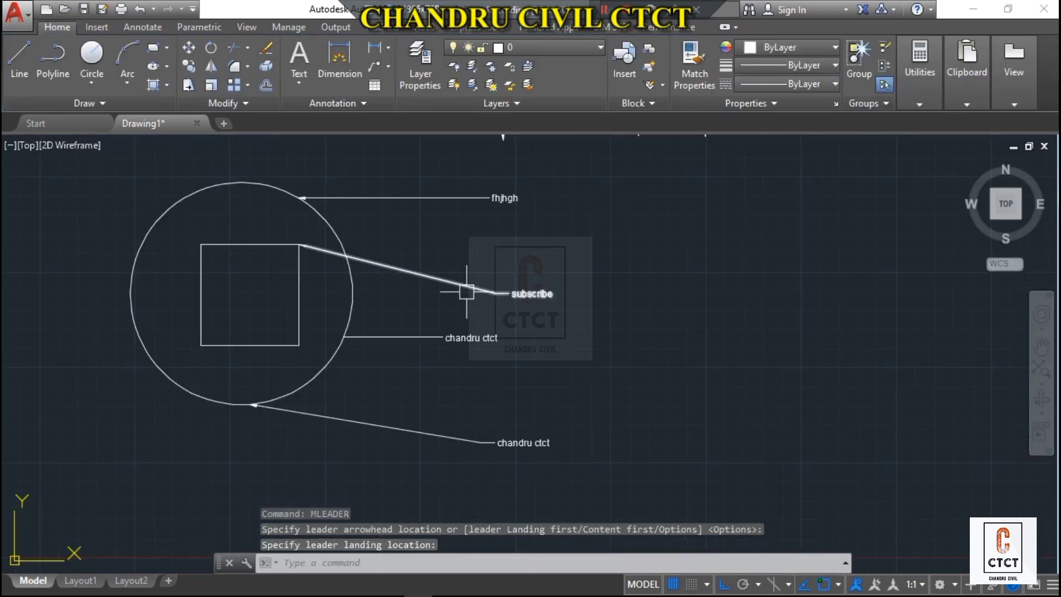
pyautogui.moveTo(466, 292); pyautogui.dragTo(571, 339, button='middle')
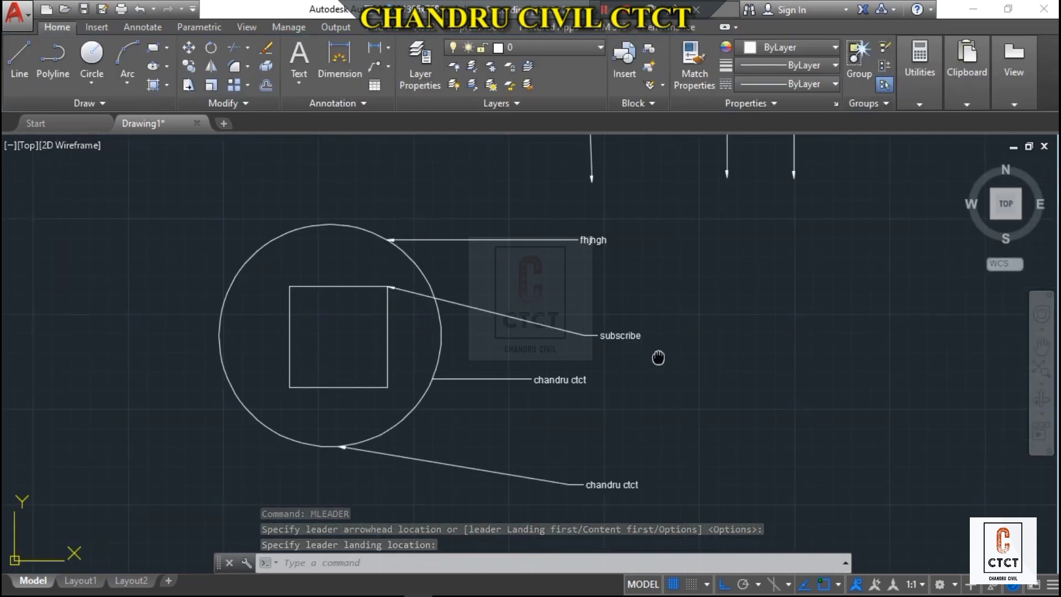
pyautogui.moveTo(658, 357); pyautogui.dragTo(658, 342, button='middle')
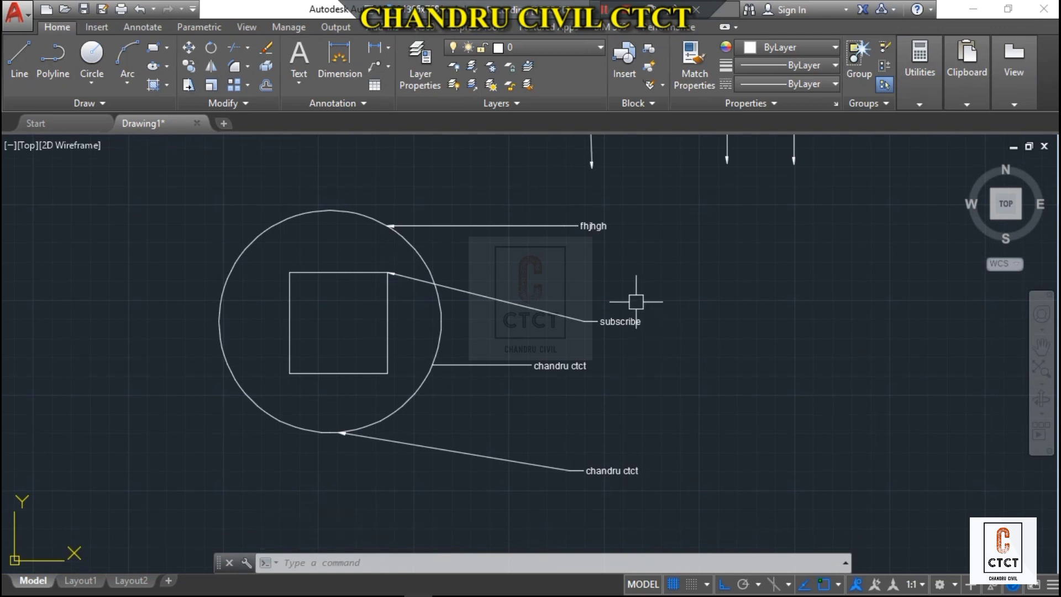
pyautogui.click(389, 65)
pyautogui.click(396, 191)
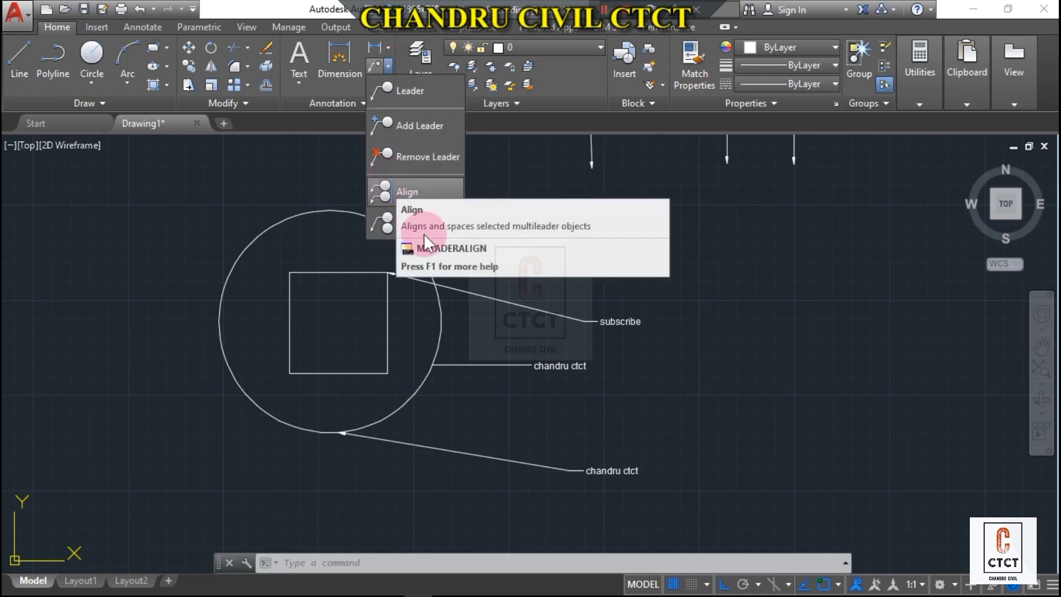
pyautogui.click(410, 191)
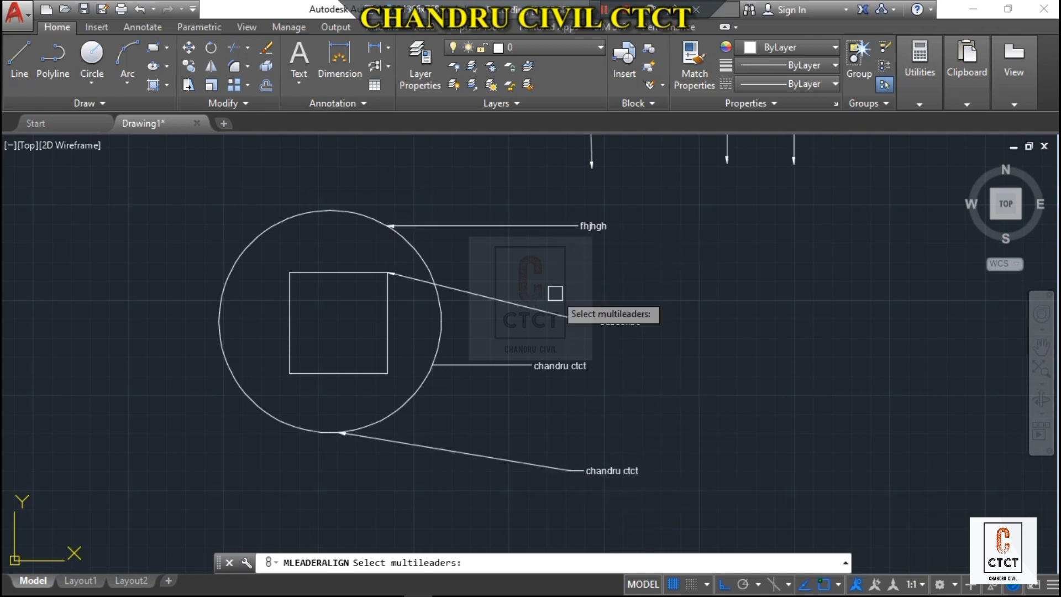
pyautogui.click(526, 226)
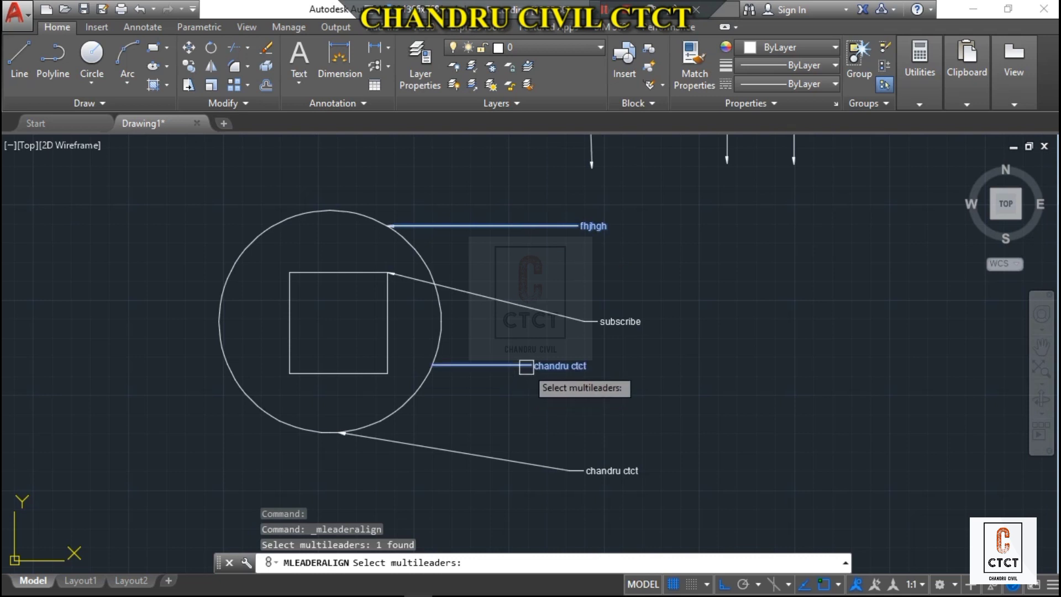
pyautogui.click(524, 365)
pyautogui.click(537, 467)
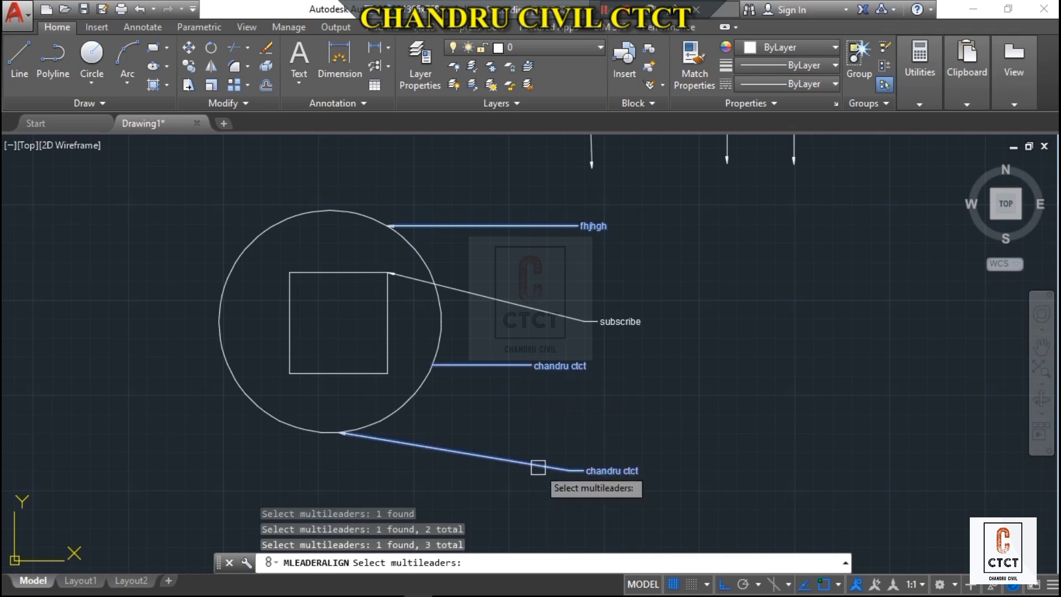
pyautogui.press('Return')
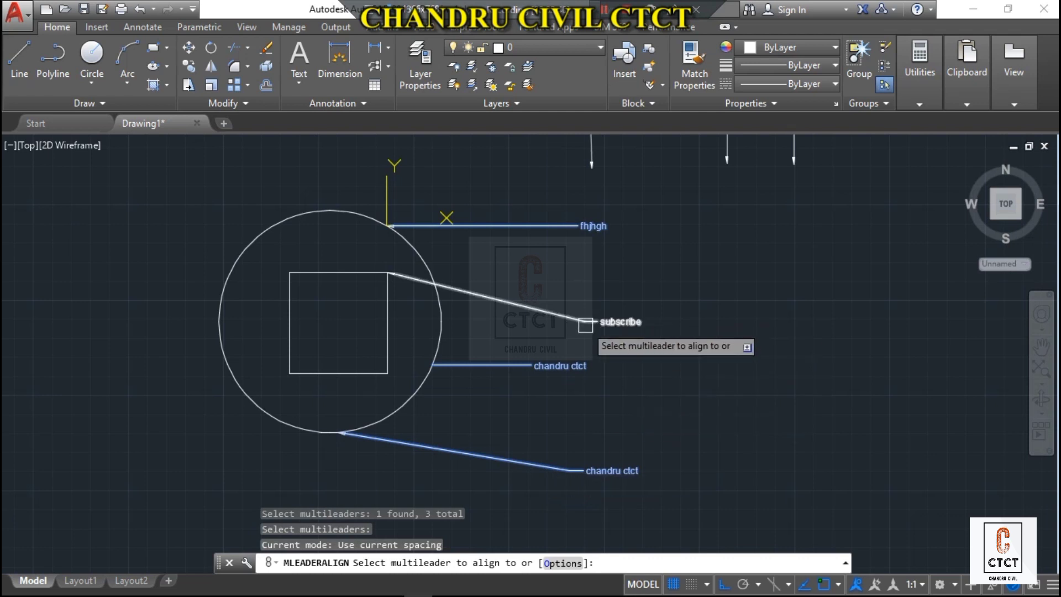
pyautogui.click(585, 324)
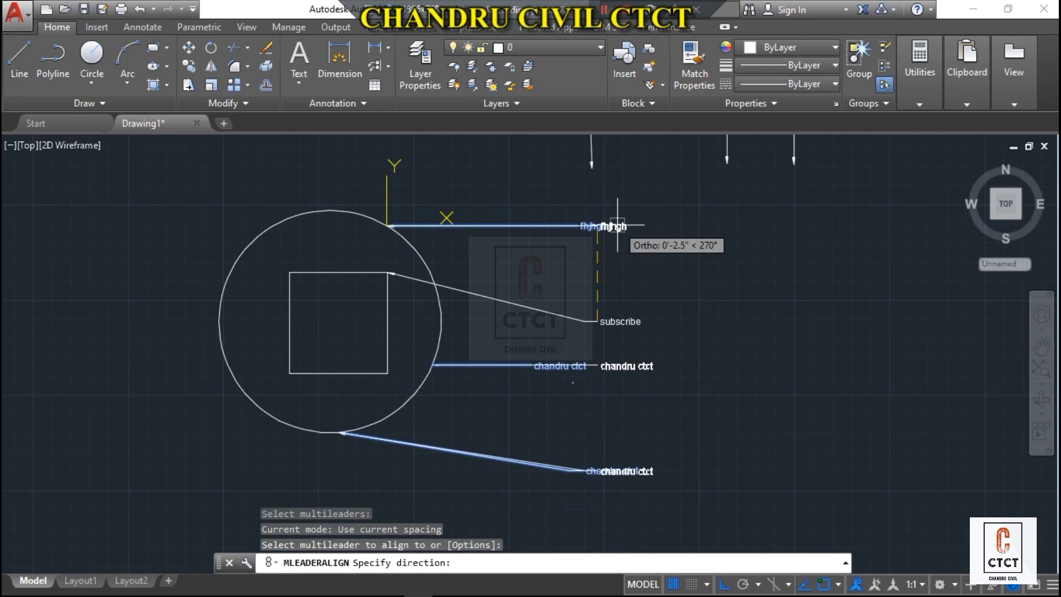
pyautogui.click(601, 423)
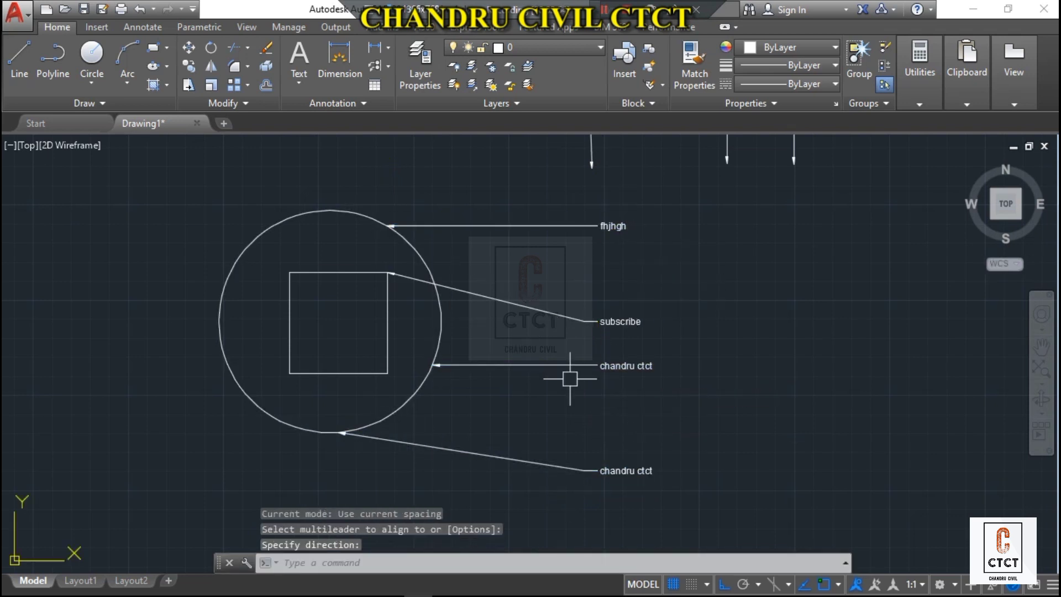
# Undo the multileader alignment and redo it
pyautogui.hotkey('ctrl', 'z')
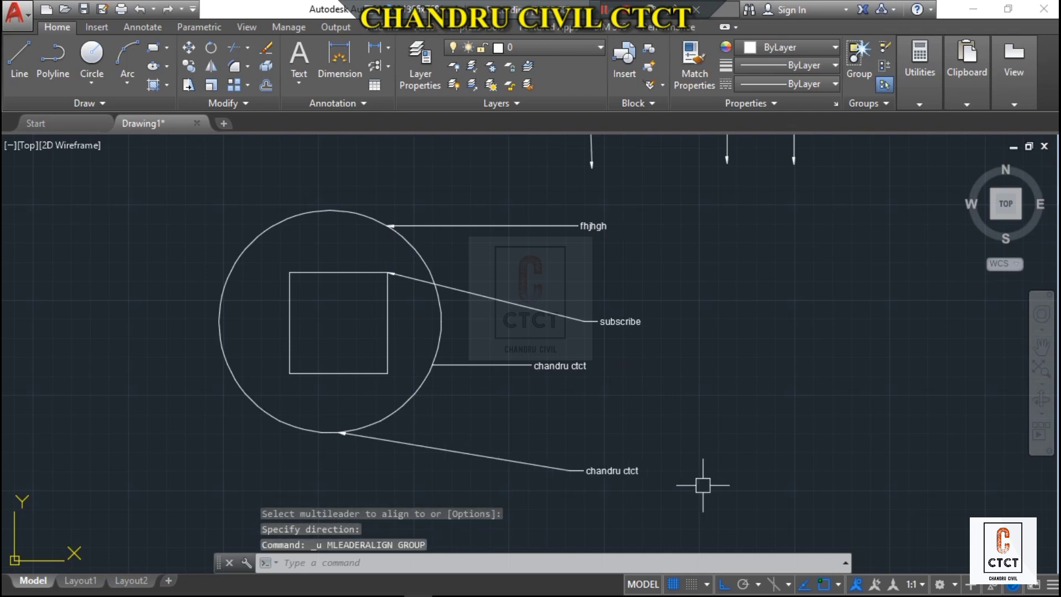
pyautogui.hotkey('ctrl', 'y')
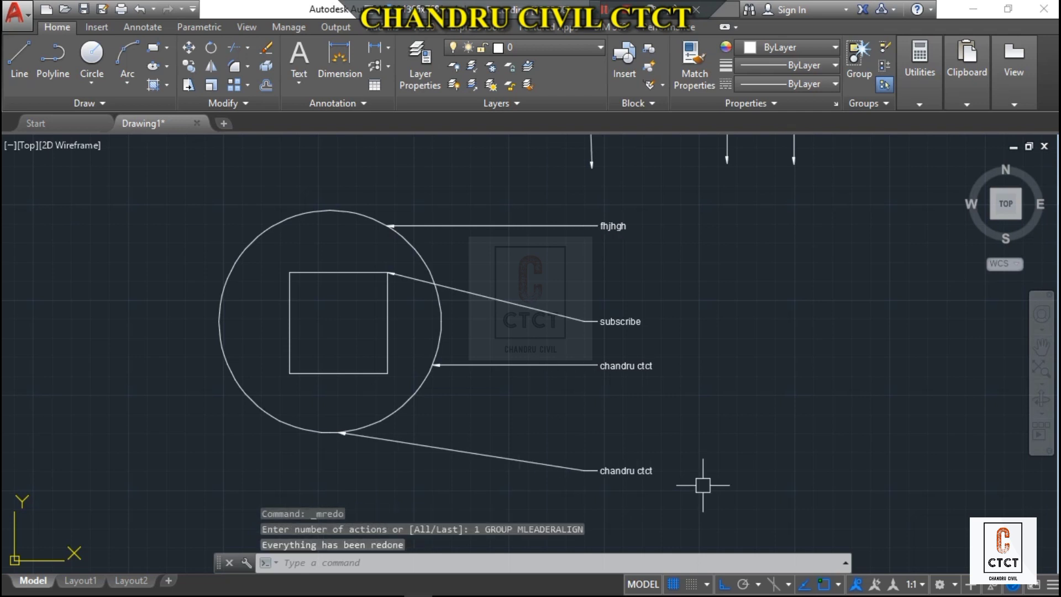
pyautogui.moveTo(660, 405); pyautogui.dragTo(709, 415, button='middle')
pyautogui.moveTo(404, 380); pyautogui.dragTo(685, 404, button='middle')
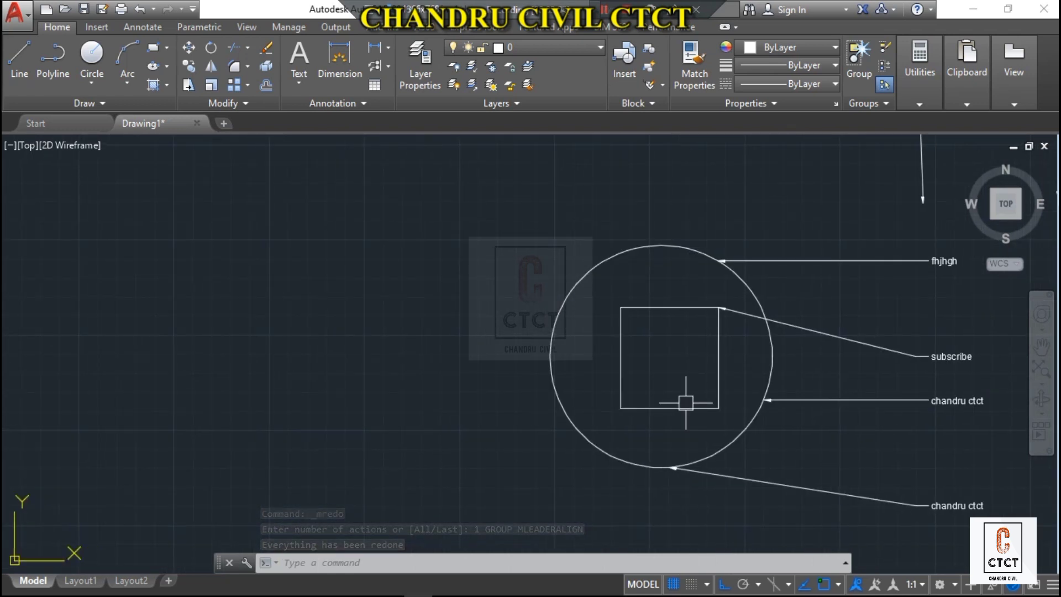
pyautogui.moveTo(693, 367)
pyautogui.mouseDown(button='middle')
pyautogui.moveTo(672, 339)
pyautogui.moveTo(602, 301)
pyautogui.mouseUp(button='middle')
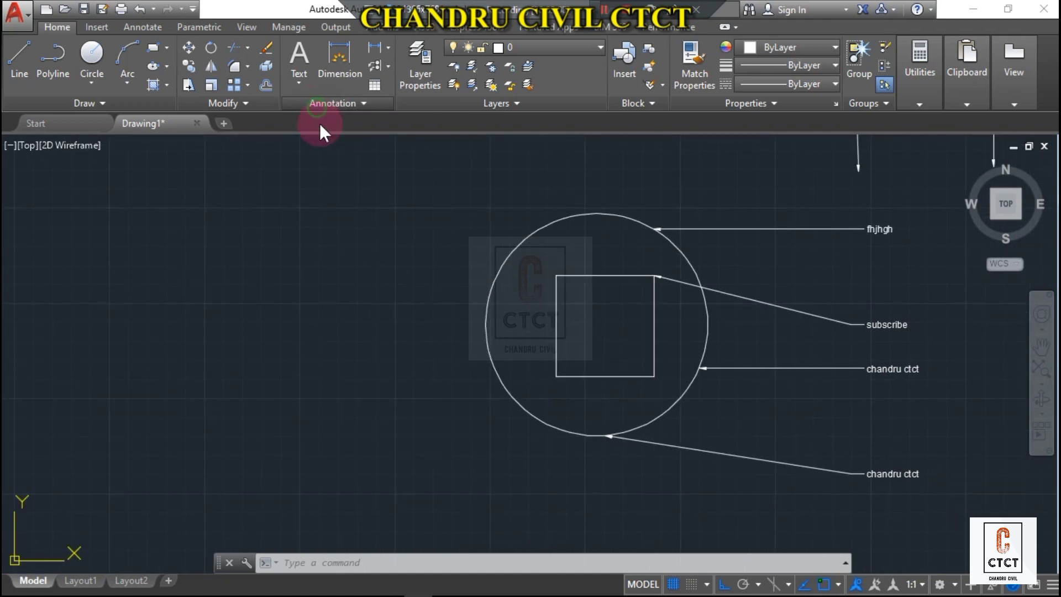
# Open the Standard multileader style for modification through the multileader style manager
pyautogui.click(333, 104)
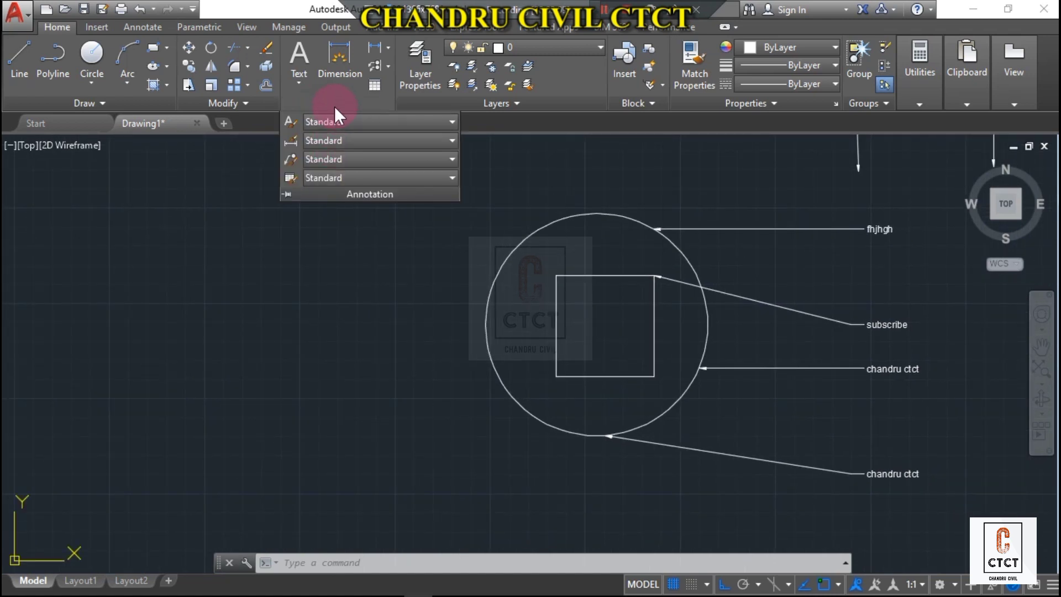
pyautogui.click(362, 160)
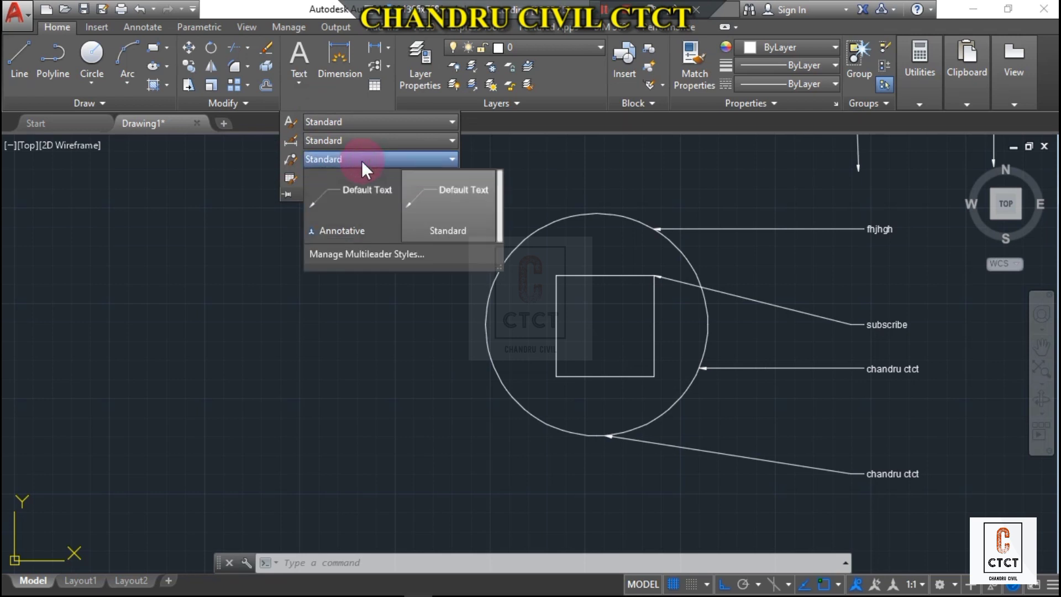
pyautogui.click(346, 253)
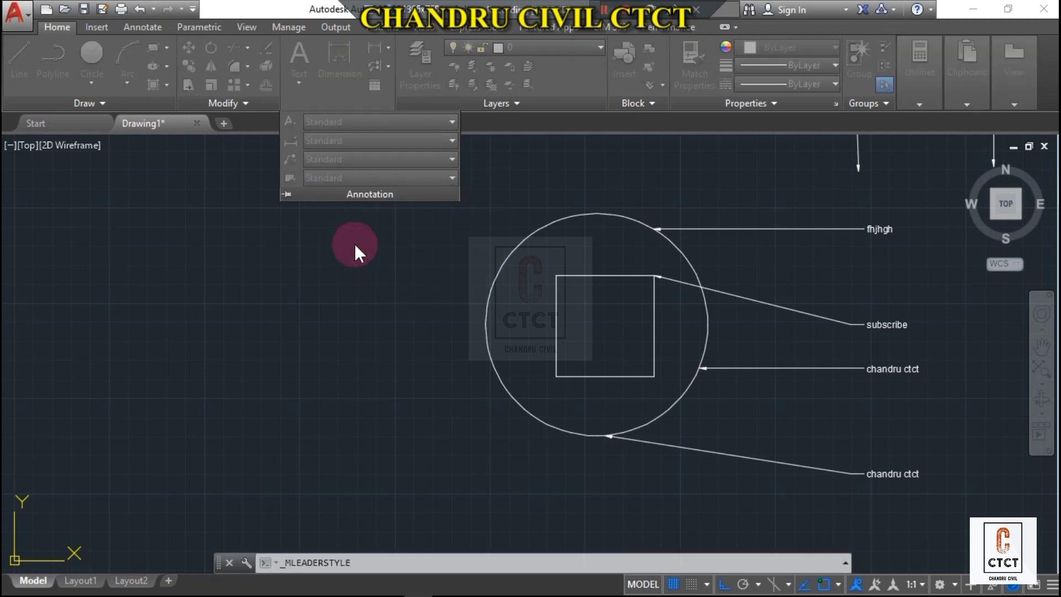
pyautogui.click(681, 284)
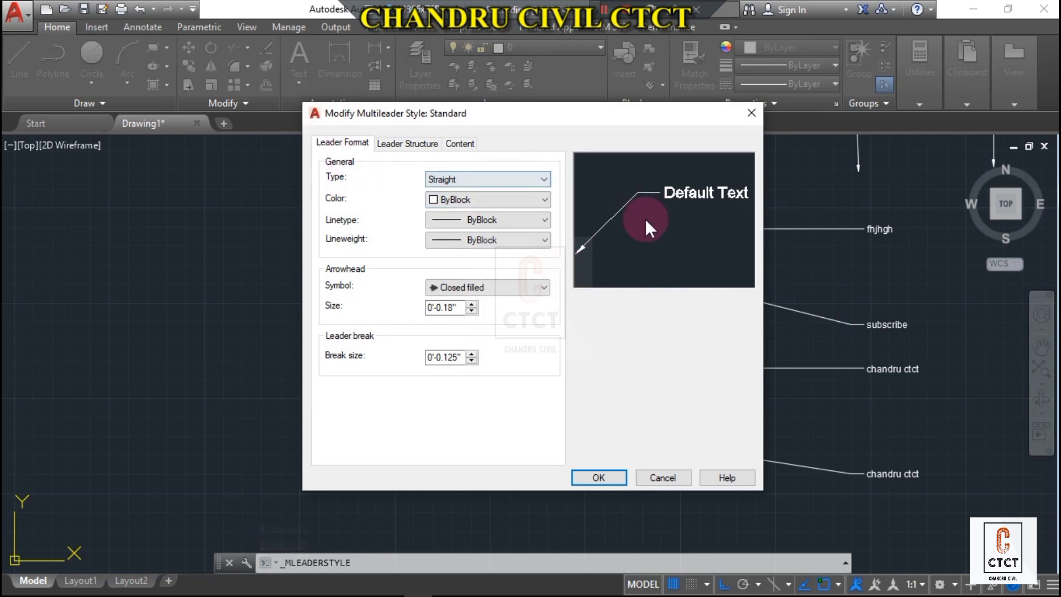
# Try the Spline leader type in the Standard multileader style and return it to Straight
pyautogui.click(470, 181)
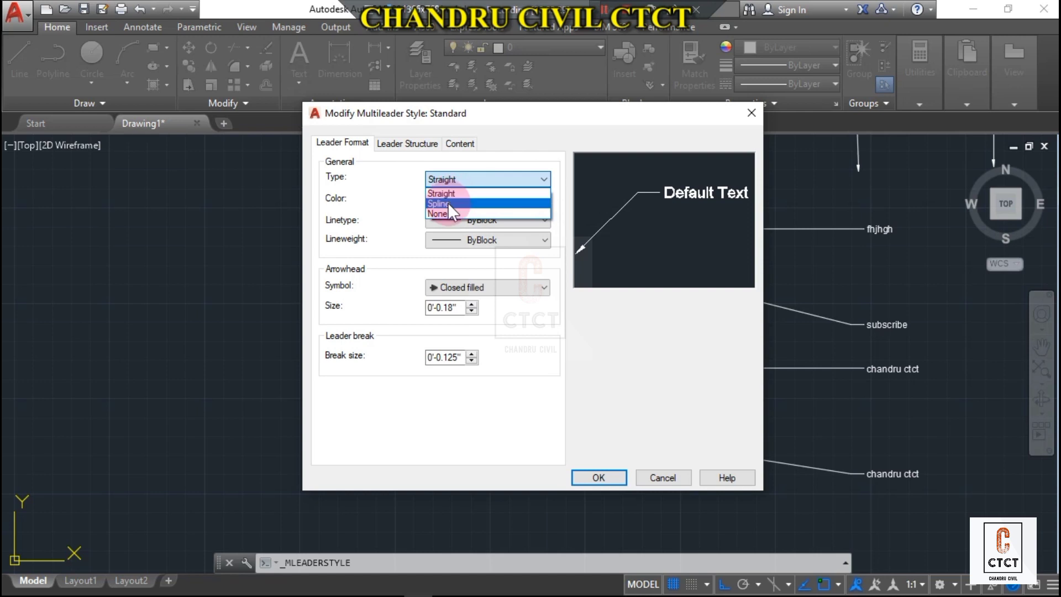
pyautogui.click(447, 203)
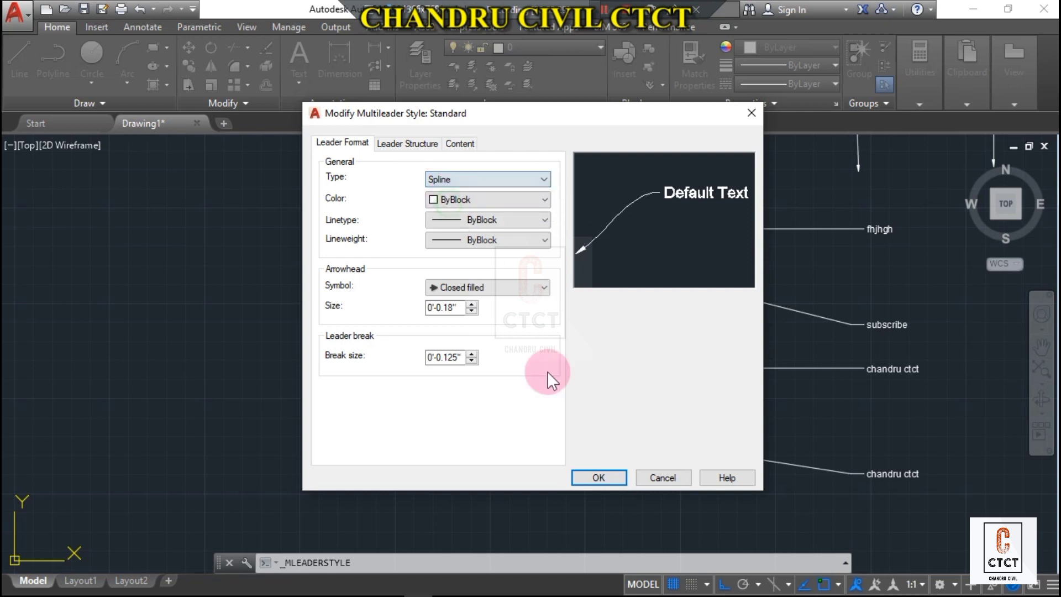
pyautogui.click(470, 177)
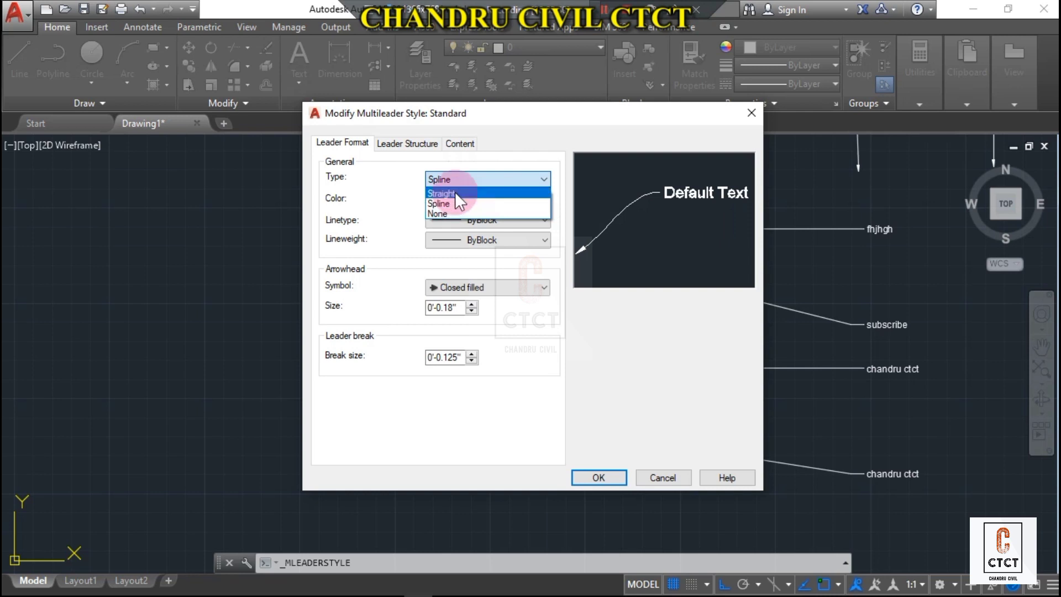
pyautogui.click(454, 193)
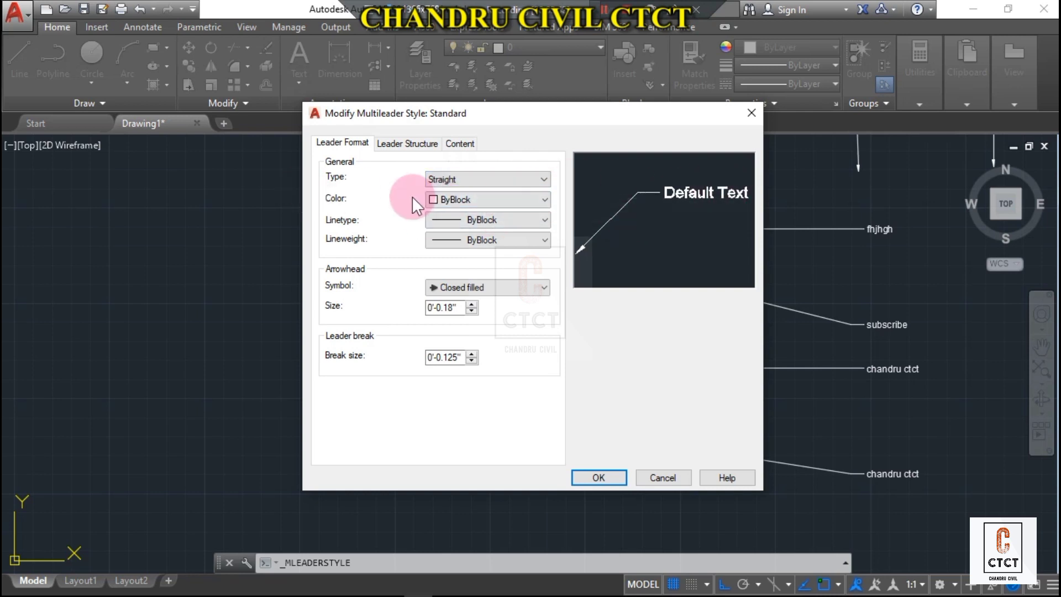
# Set the leader color to Yellow in the style's leader format, keeping the linetype ByBlock
pyautogui.click(444, 198)
pyautogui.click(451, 255)
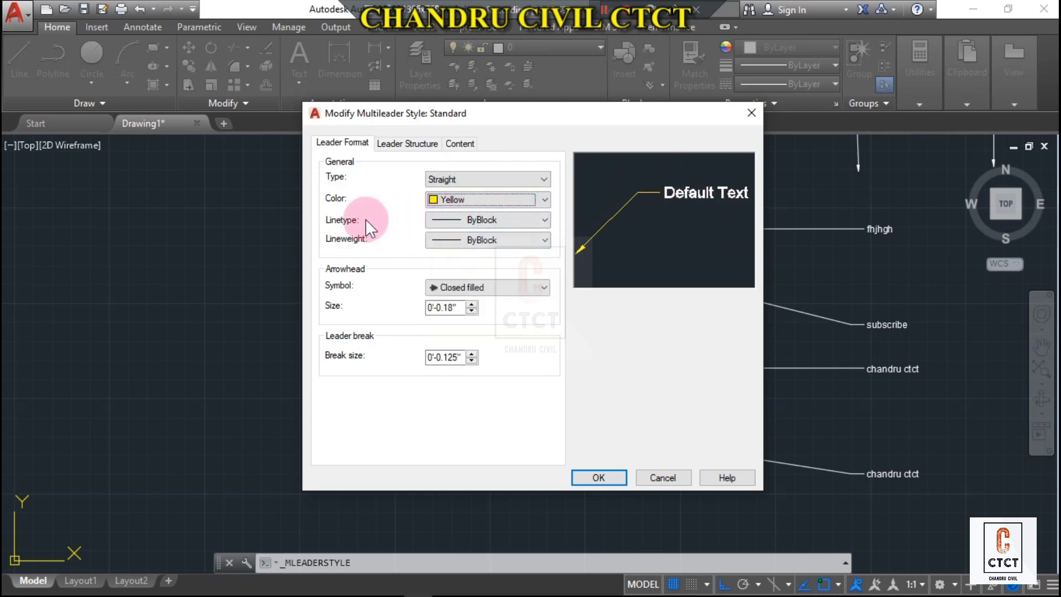
pyautogui.click(475, 228)
pyautogui.click(488, 223)
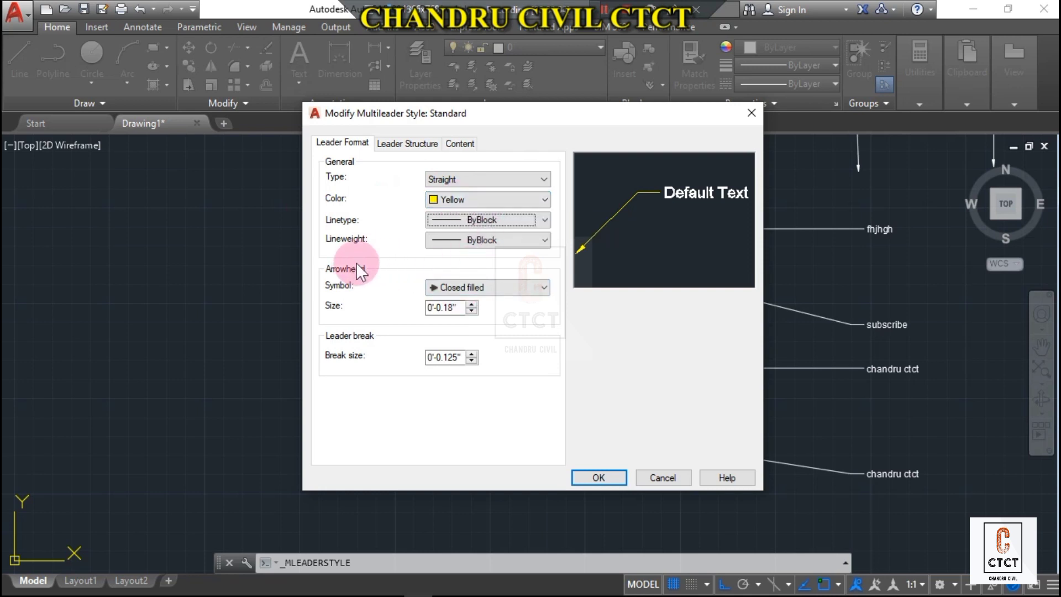
# Try the Architectural tick arrowhead, and set the style's arrowhead symbol to Origin indicator
pyautogui.click(490, 290)
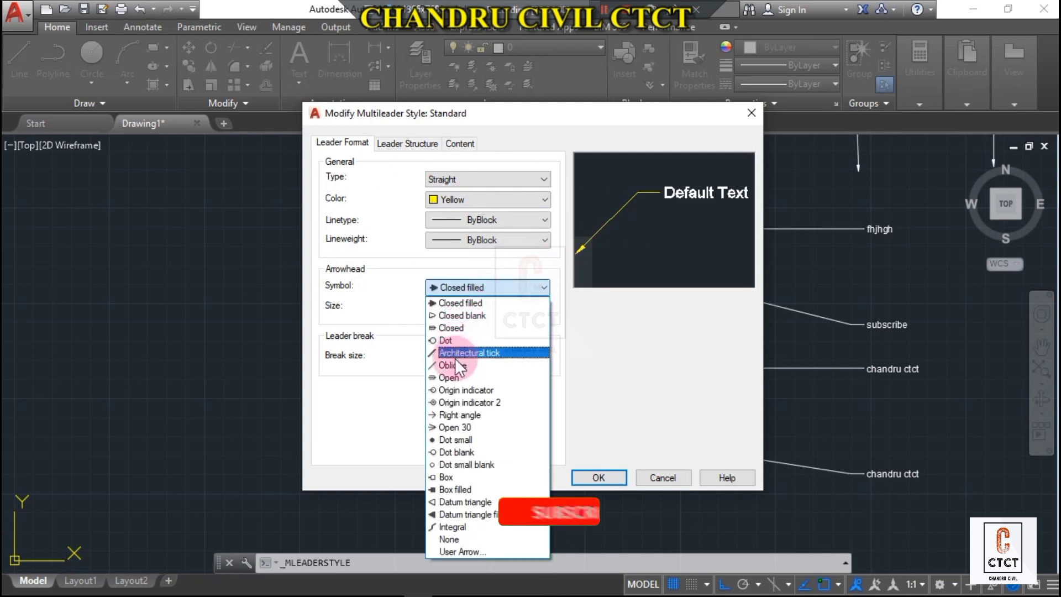
pyautogui.click(459, 353)
pyautogui.click(493, 293)
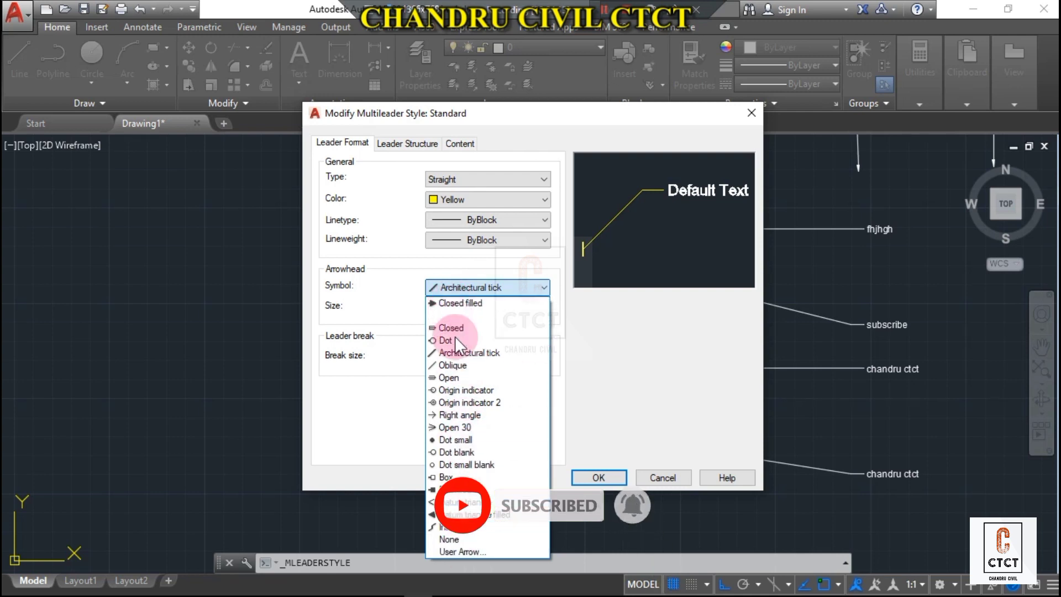
pyautogui.click(445, 390)
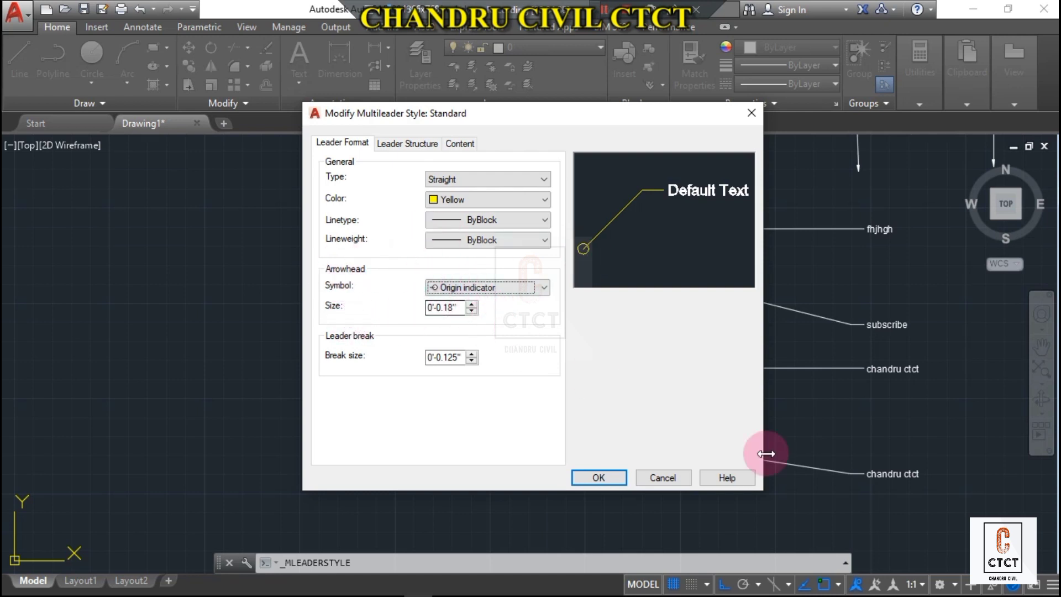
# Set the maximum leader points to 6 in the style's leader structure settings
pyautogui.moveTo(534, 127); pyautogui.dragTo(452, 46)
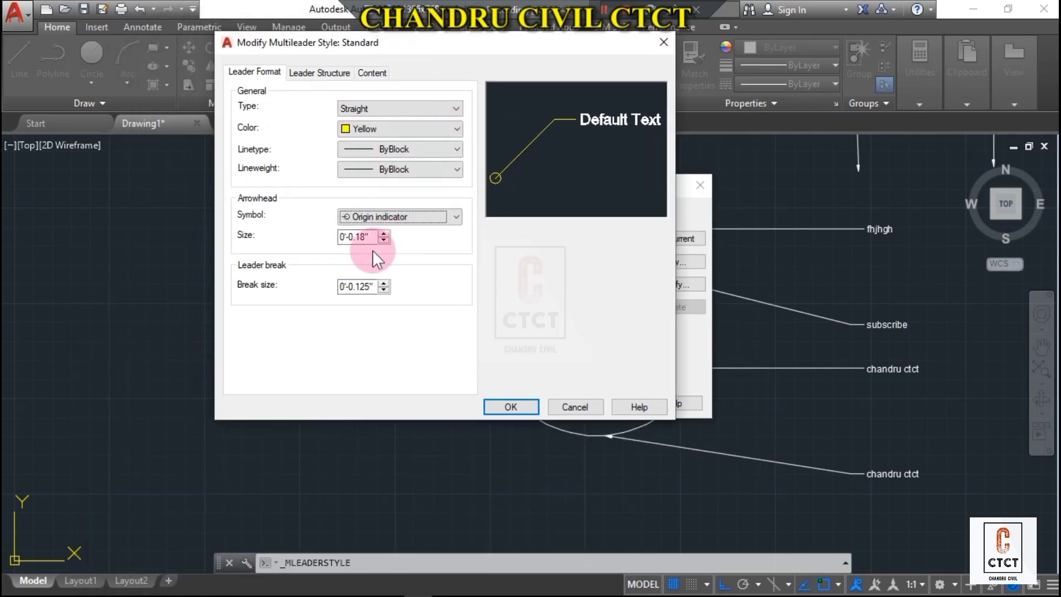
pyautogui.click(321, 72)
pyautogui.moveTo(345, 44); pyautogui.dragTo(327, 115)
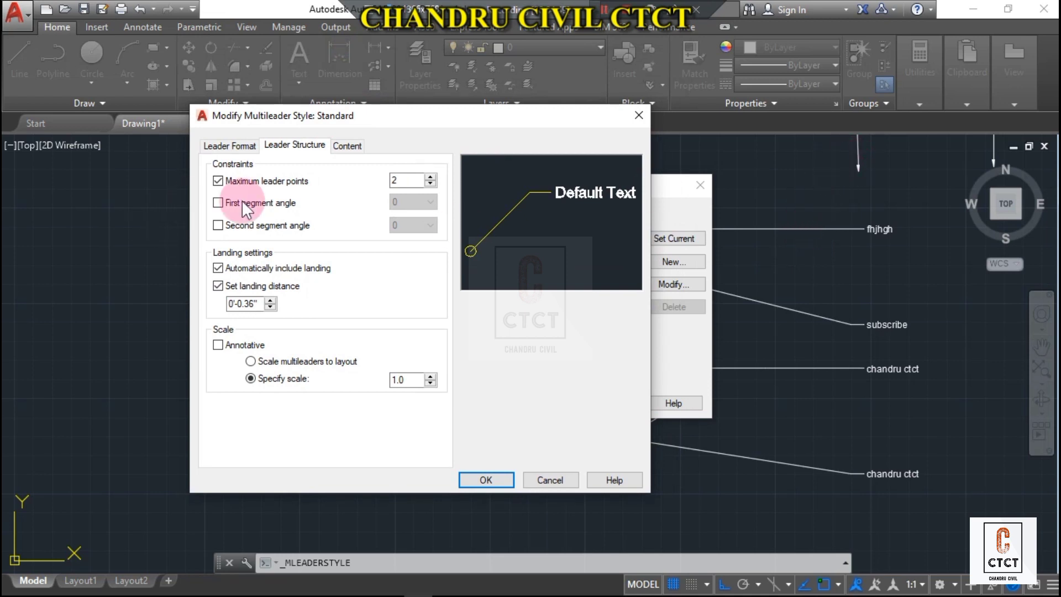
pyautogui.click(430, 177)
pyautogui.click(431, 177)
pyautogui.click(430, 177)
pyautogui.click(430, 177)
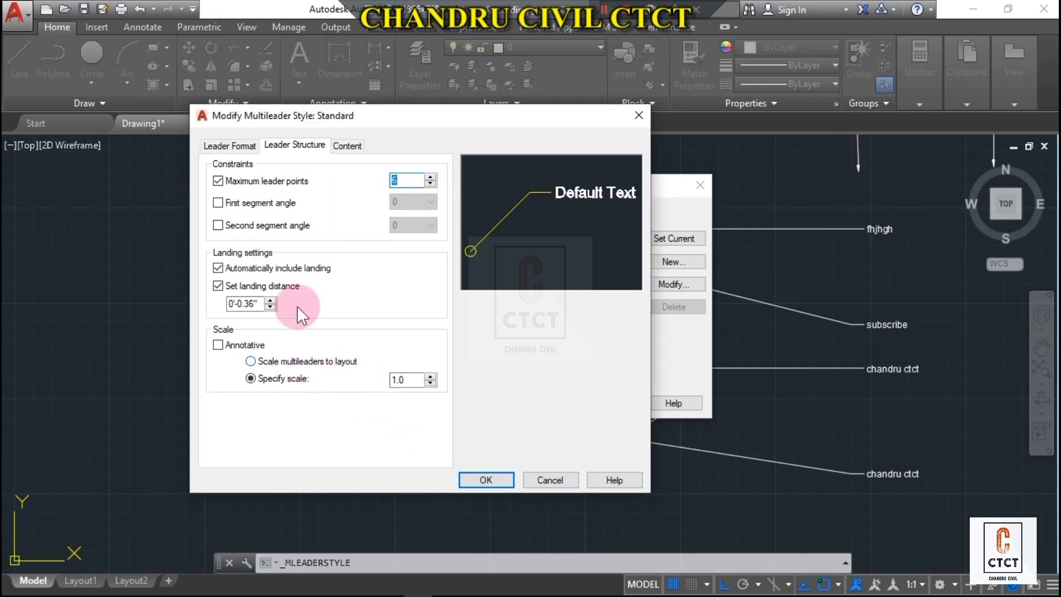
# Try the Always right-reading and As inserted text angles in the style's content settings, and return the angle to Keep horizontal
pyautogui.click(340, 146)
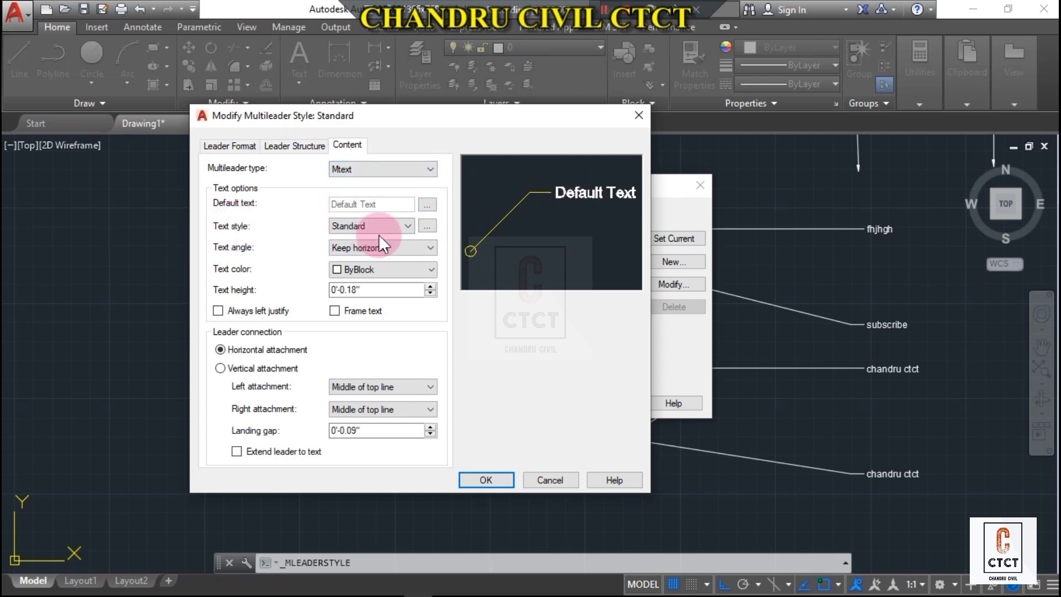
pyautogui.click(344, 222)
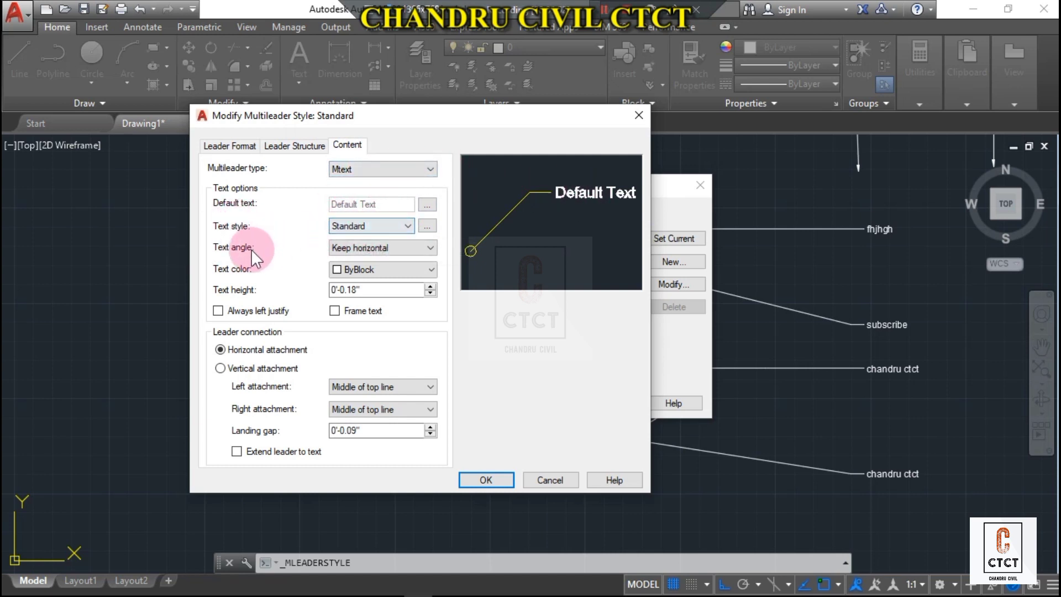
pyautogui.click(378, 245)
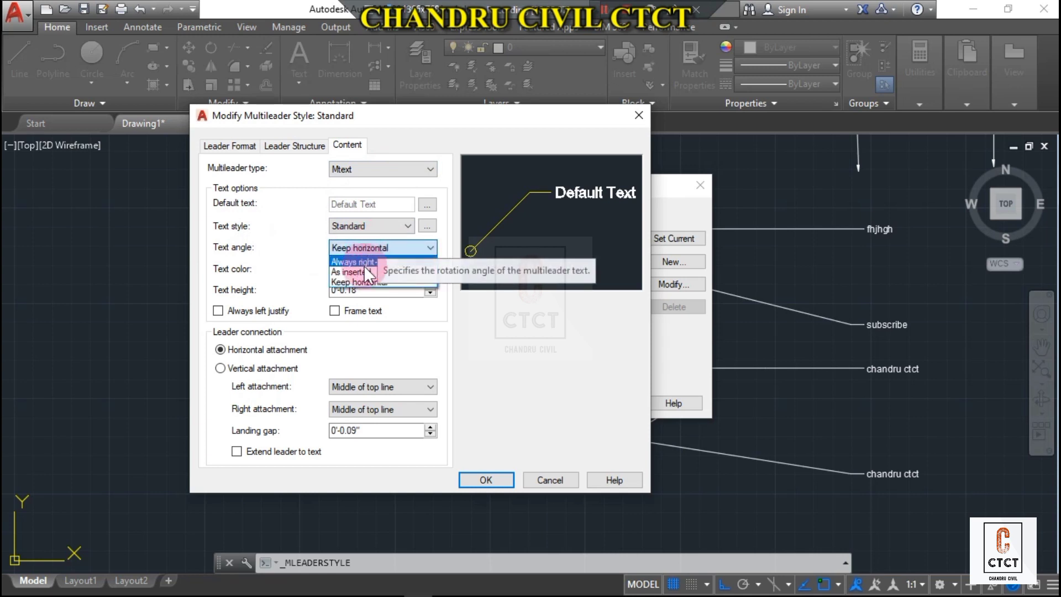
pyautogui.click(373, 263)
pyautogui.click(395, 243)
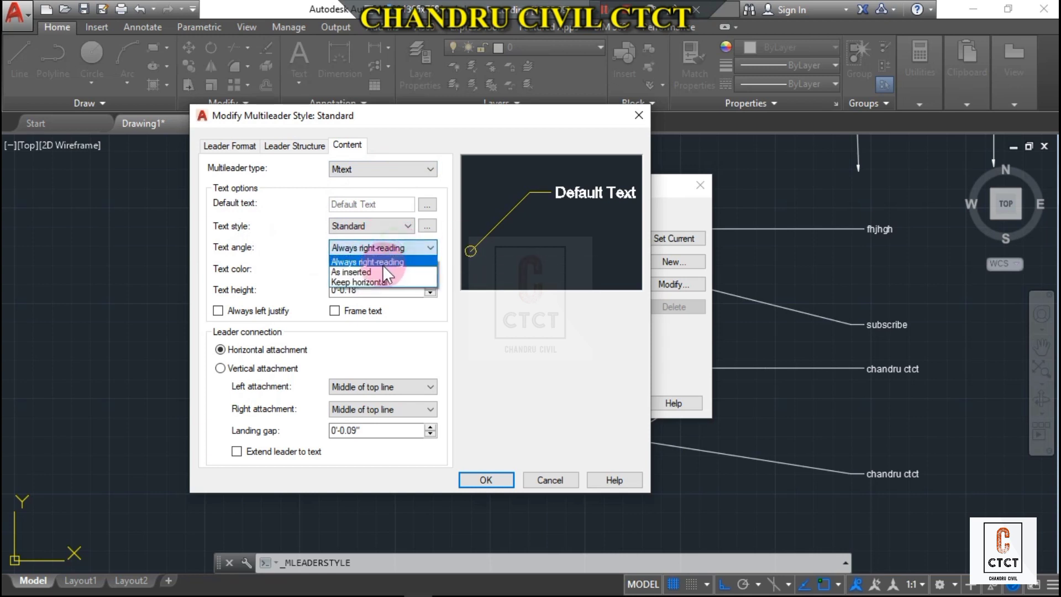
pyautogui.click(379, 271)
pyautogui.click(390, 248)
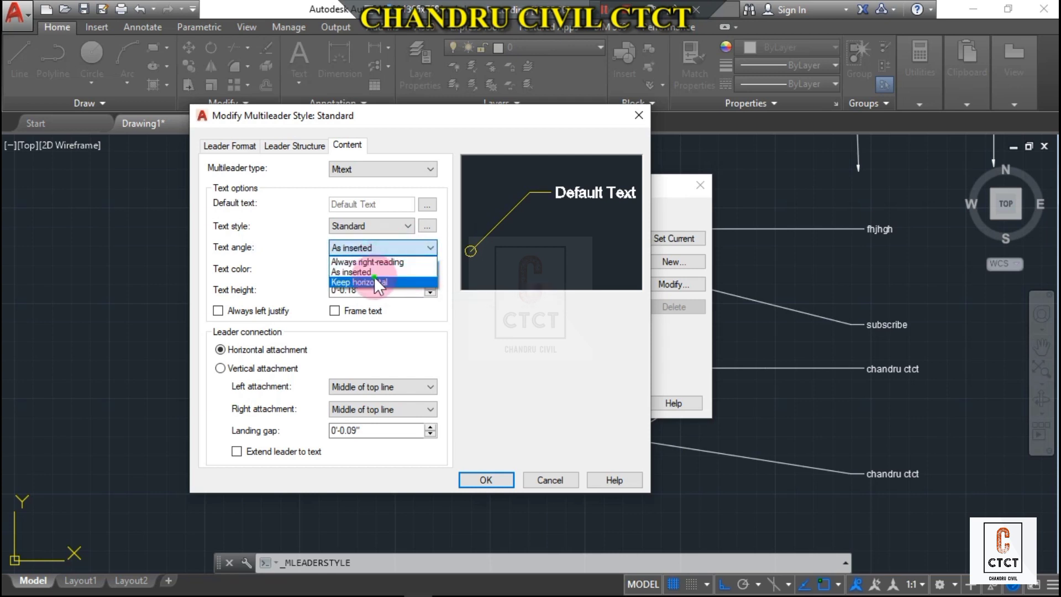
pyautogui.click(374, 282)
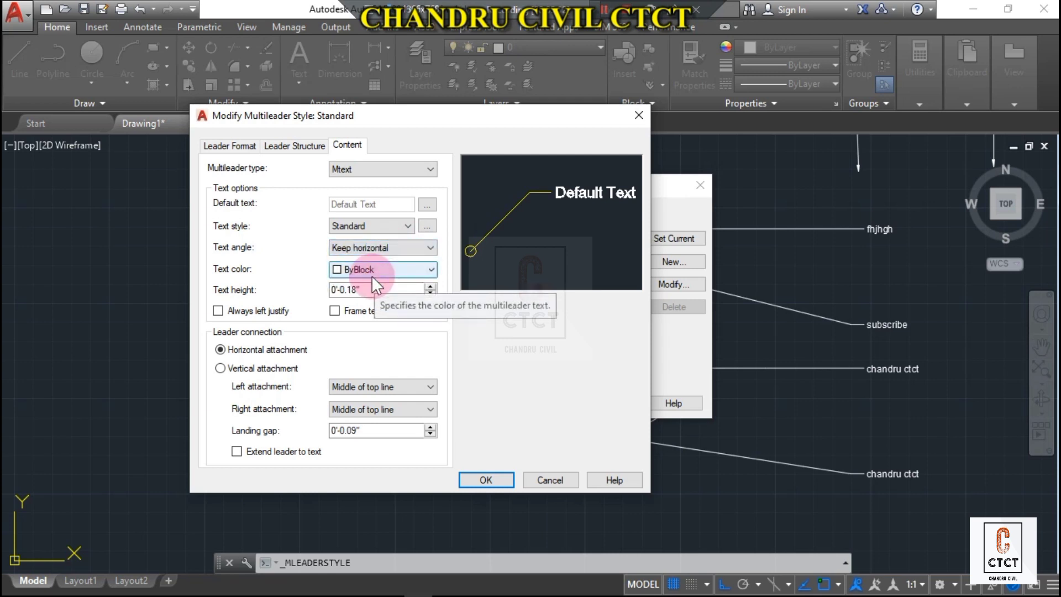
# Set the multileader text color to Red and enable both Always left justify and Frame text
pyautogui.click(372, 276)
pyautogui.click(359, 313)
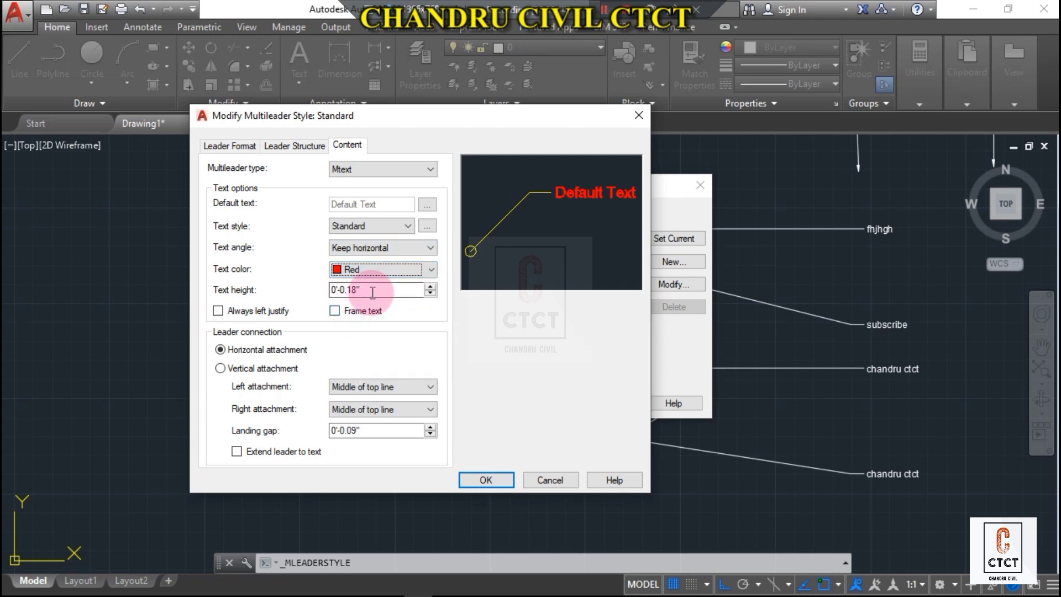
pyautogui.moveTo(373, 293); pyautogui.dragTo(356, 299)
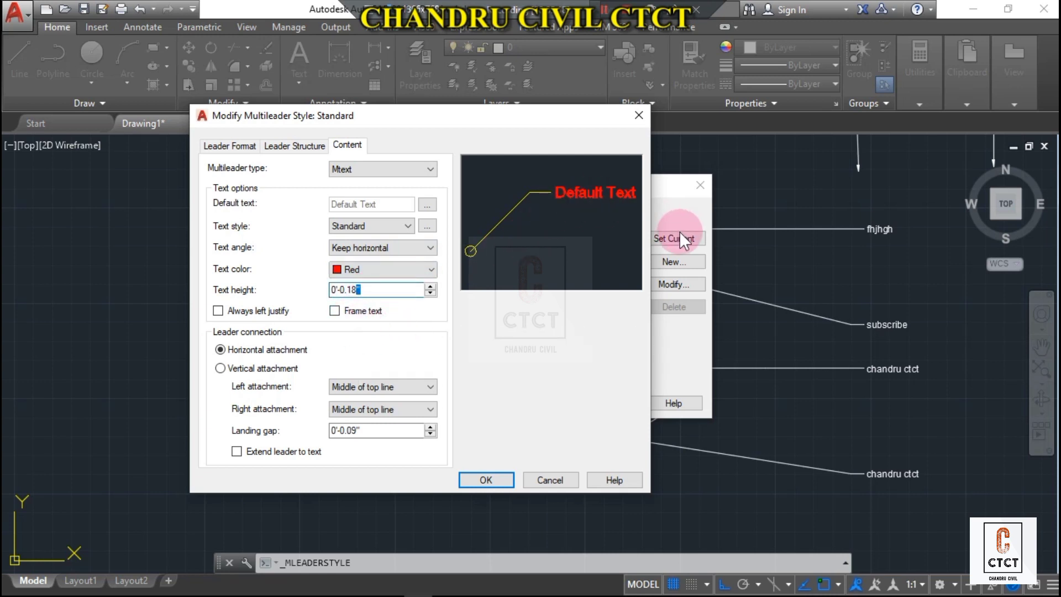
pyautogui.click(358, 312)
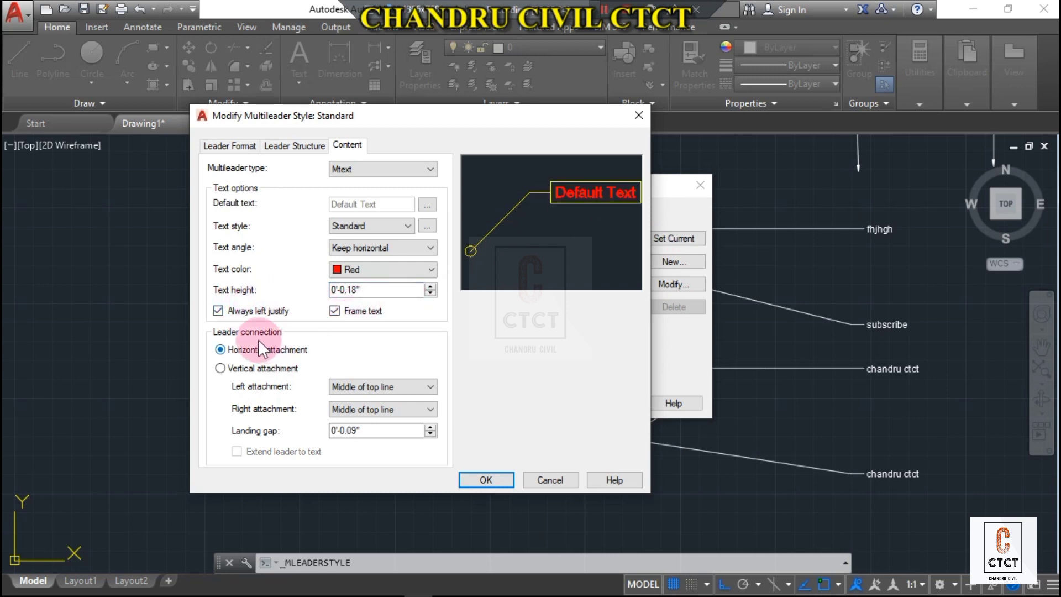
# Try the Top, Middle and Bottom of top line options for the left attachment, and choose Underline top line
pyautogui.click(372, 392)
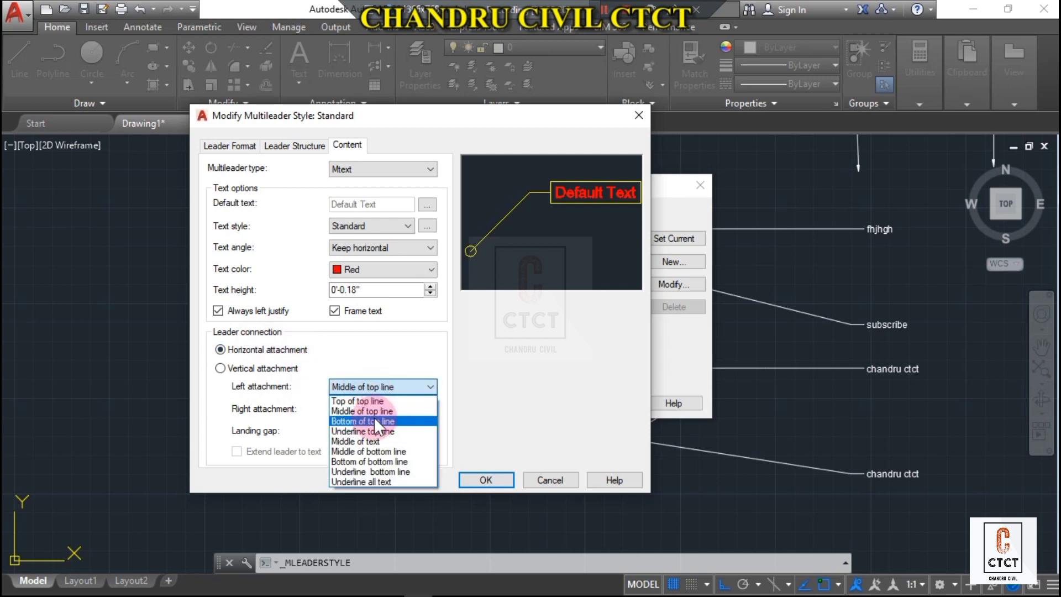
pyautogui.click(379, 403)
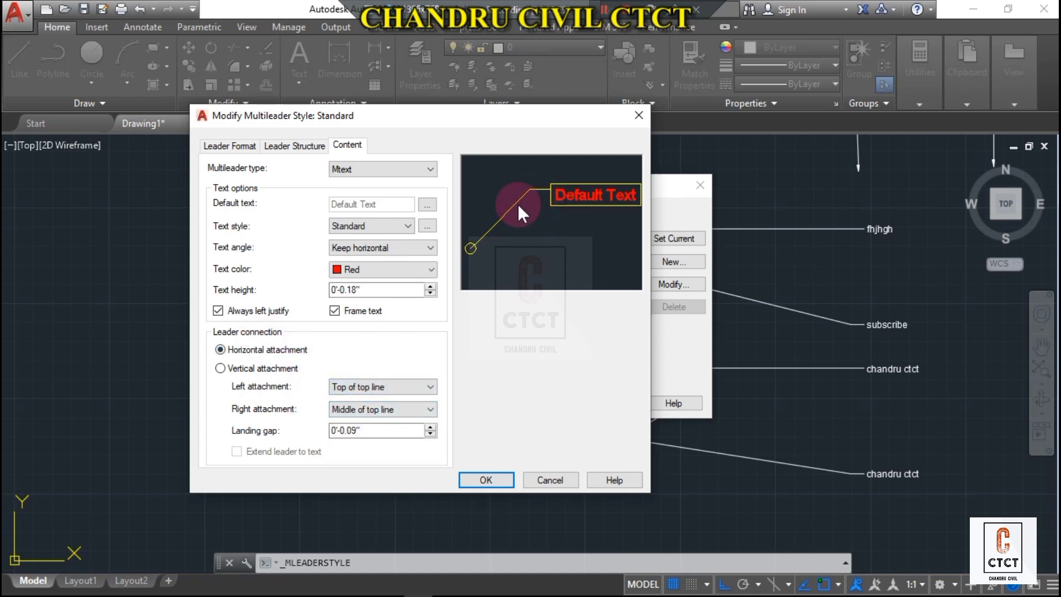
pyautogui.click(406, 387)
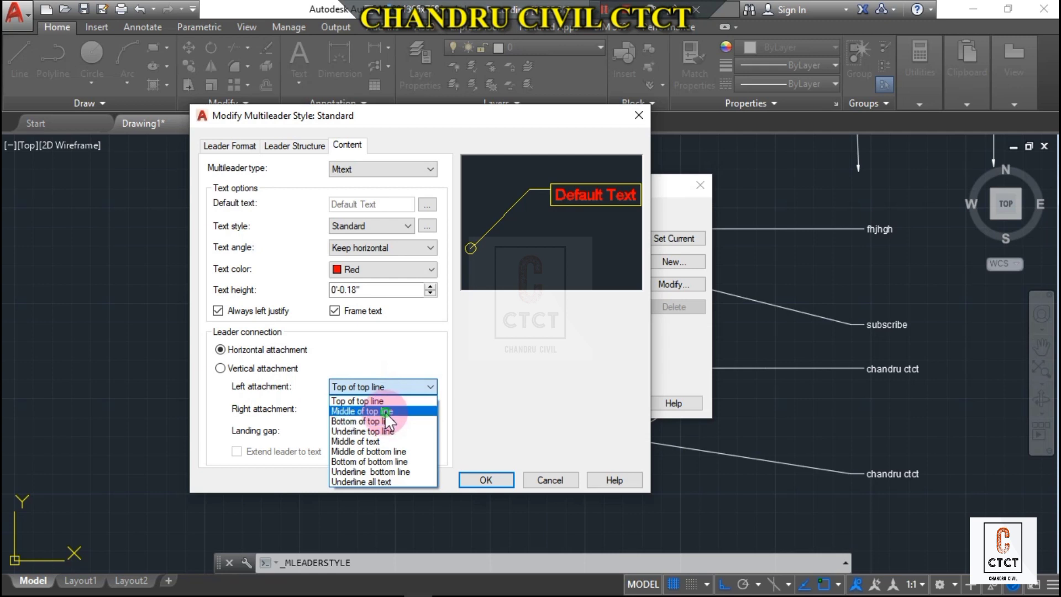
pyautogui.click(385, 410)
pyautogui.click(387, 389)
pyautogui.click(376, 423)
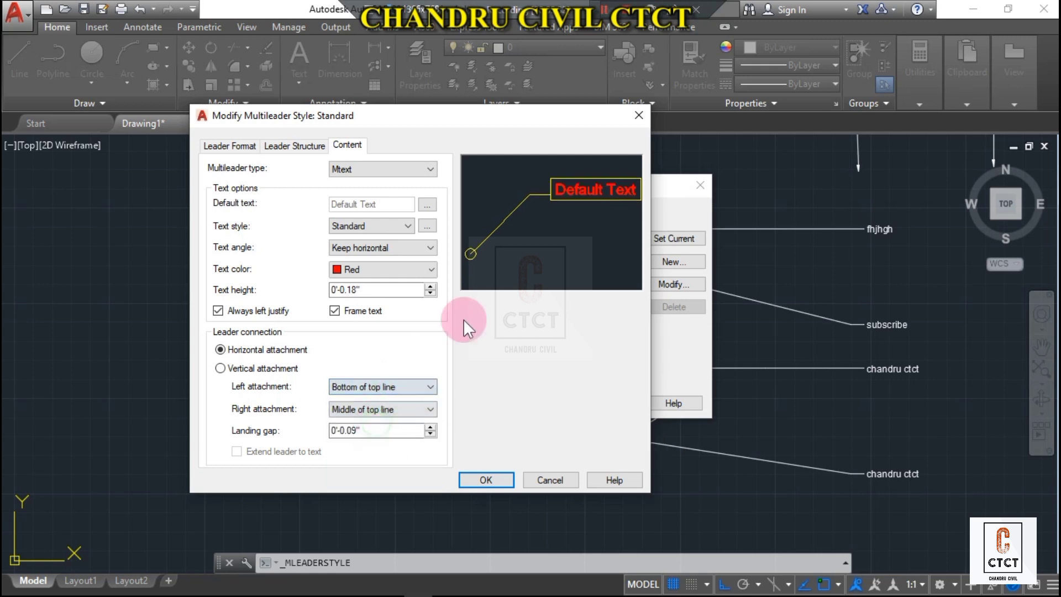
pyautogui.click(406, 387)
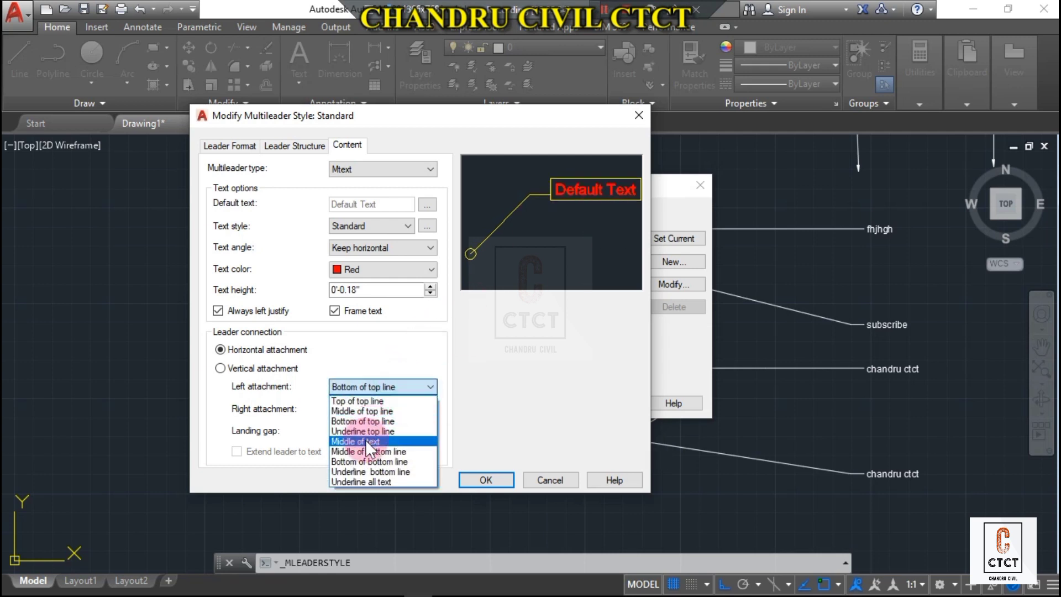
pyautogui.click(373, 430)
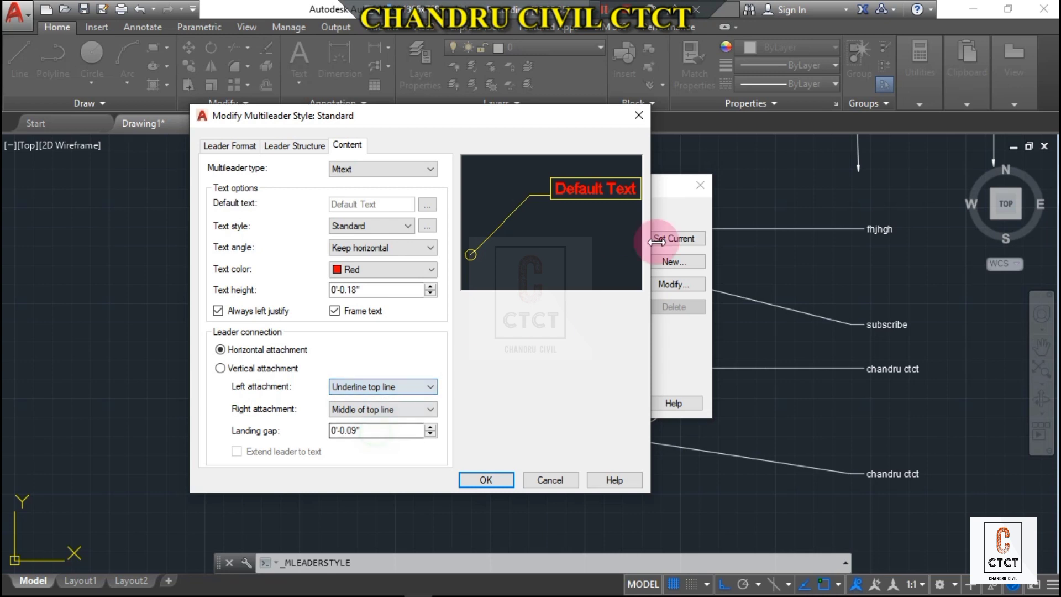
# Set the right attachment of the leader connection to Underline top line
pyautogui.click(406, 383)
pyautogui.click(389, 399)
pyautogui.click(380, 410)
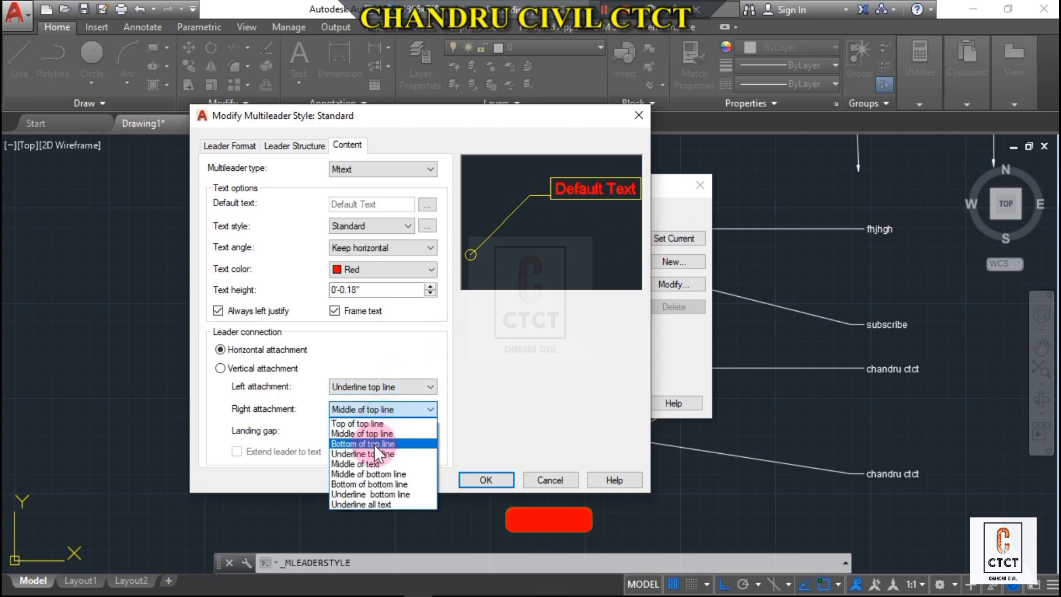
pyautogui.click(373, 455)
# Try Bottom of bottom line, set the left attachment to Underline all text, and turn off the text frame
pyautogui.click(390, 385)
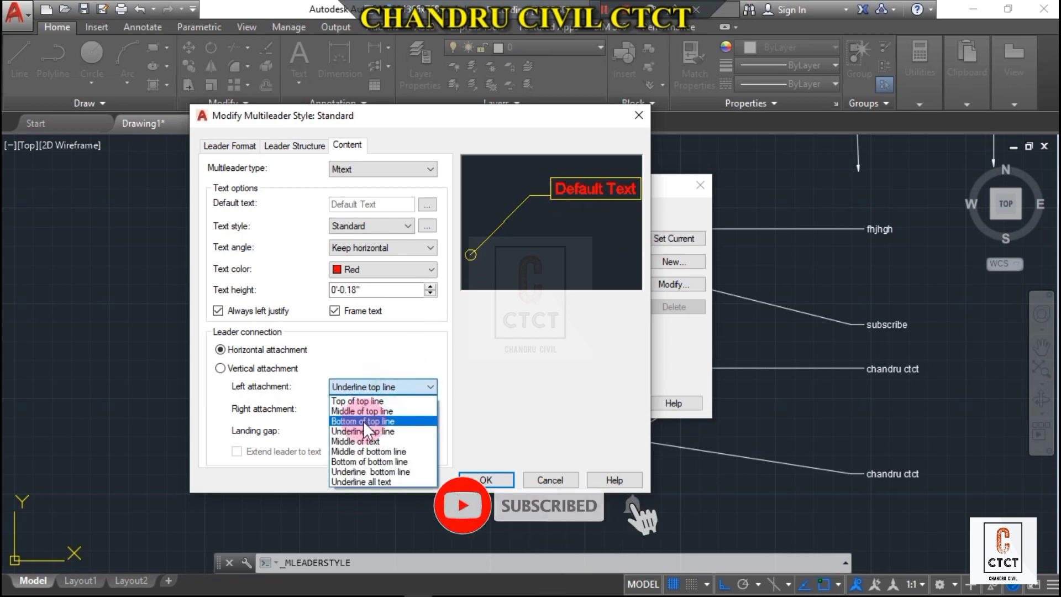
pyautogui.click(366, 462)
pyautogui.click(411, 387)
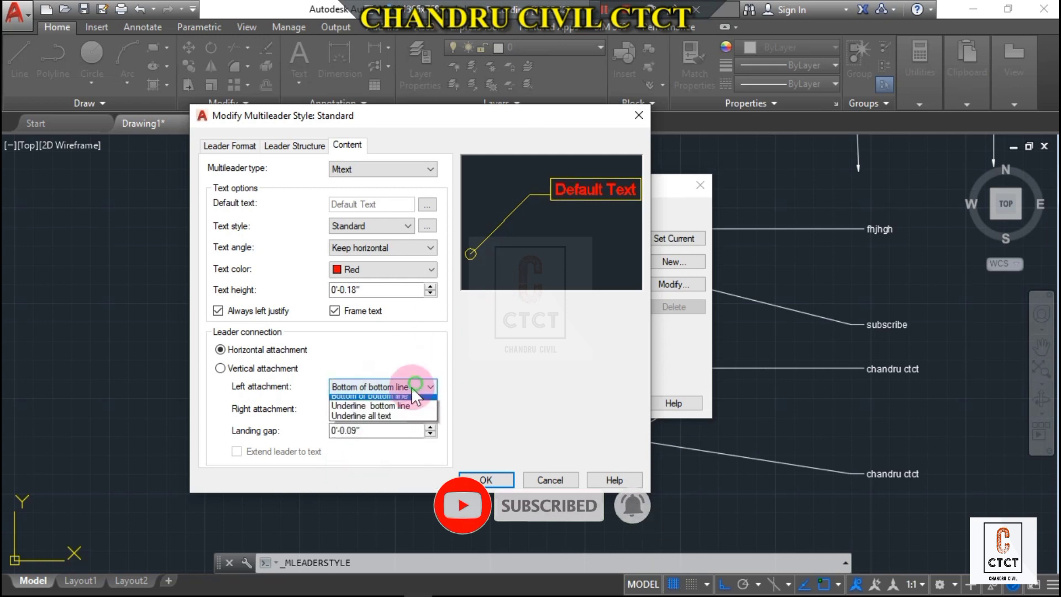
pyautogui.click(367, 481)
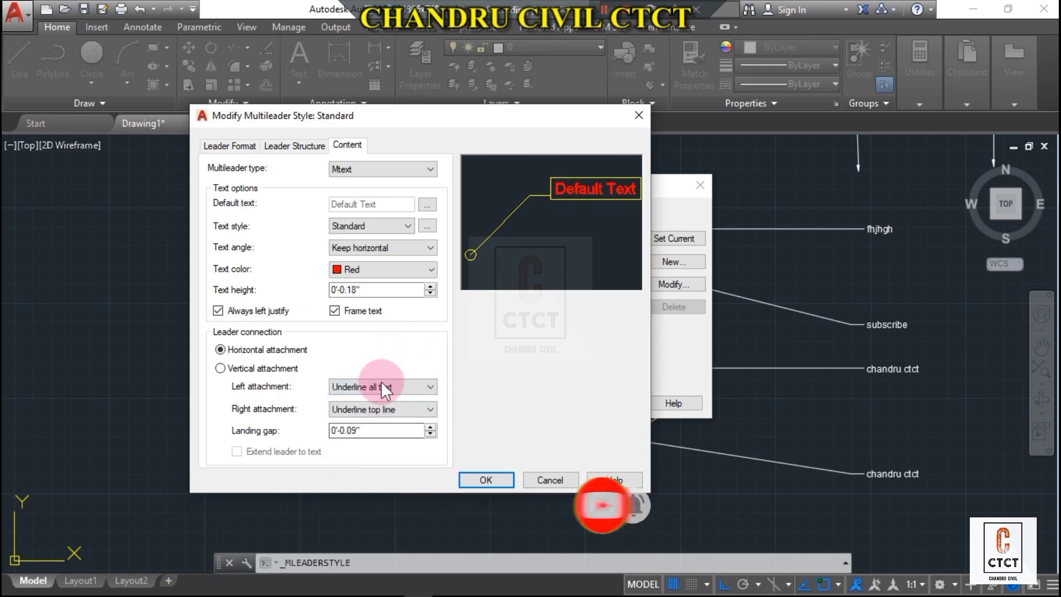
pyautogui.click(379, 309)
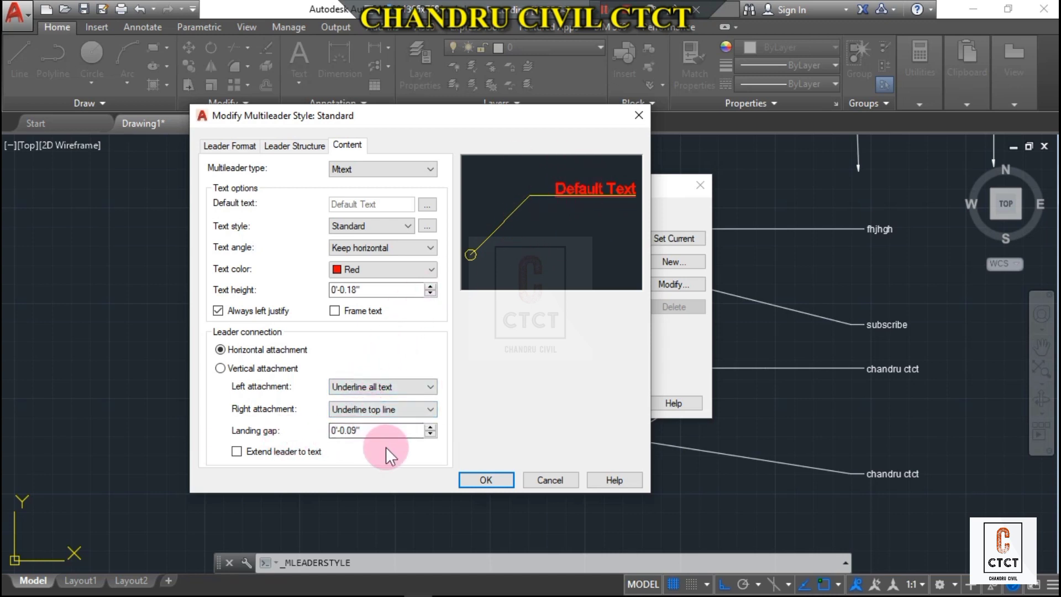
# Try larger and smaller landing gaps, and set the landing gap to 0.5"
pyautogui.click(430, 427)
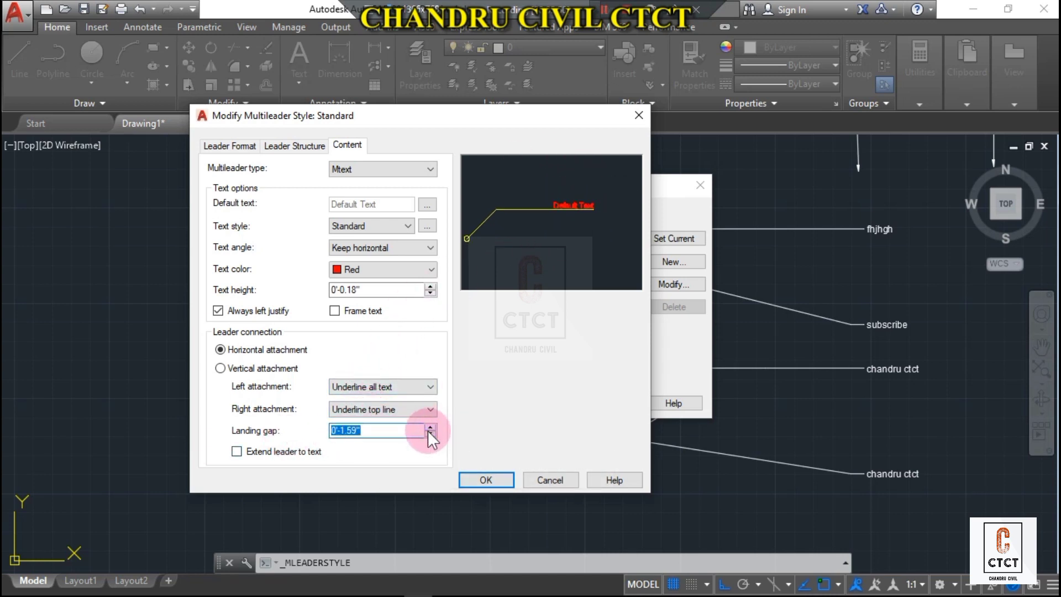
pyautogui.click(426, 436)
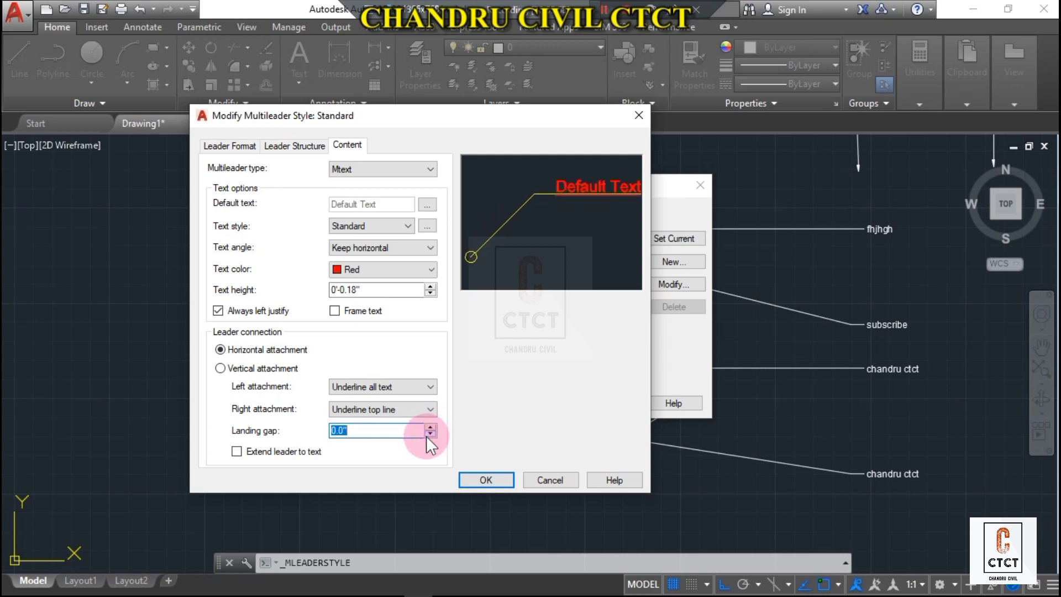
pyautogui.click(429, 428)
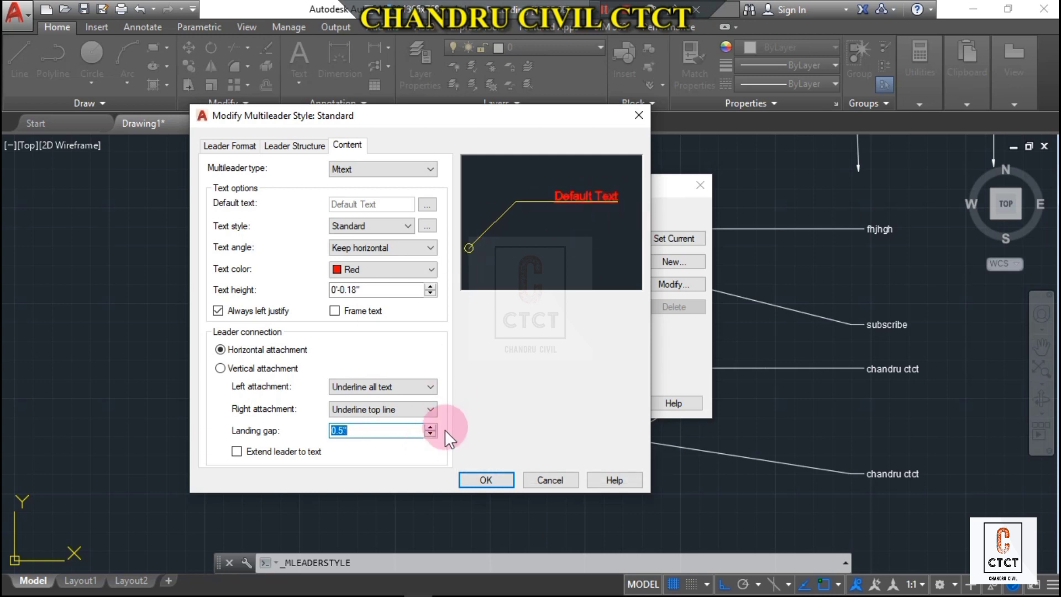
# Review the Standard style's leader format, leader structure and content settings
pyautogui.click(292, 146)
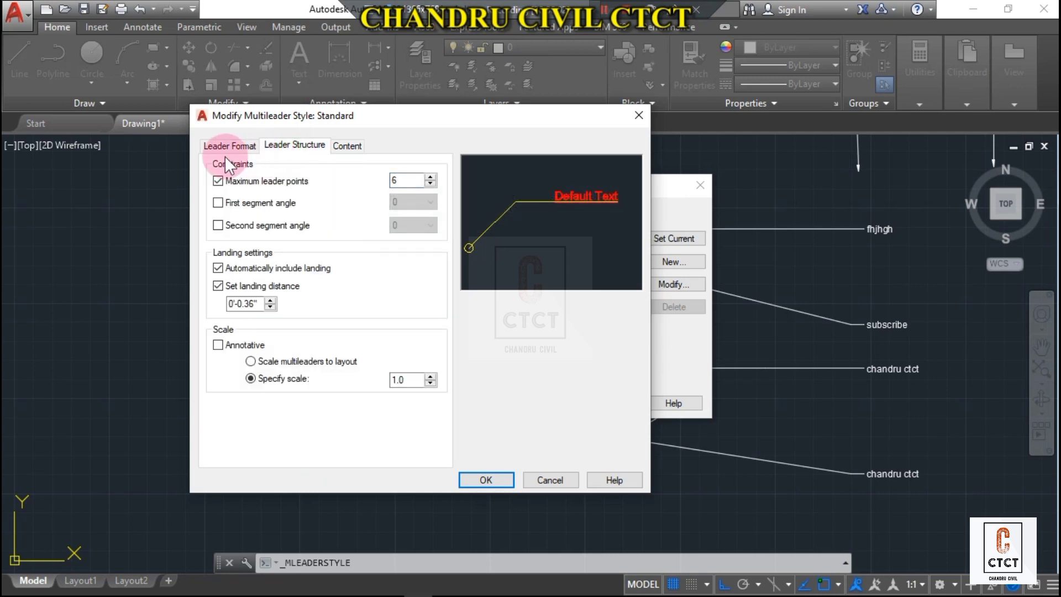
pyautogui.click(242, 150)
pyautogui.click(303, 143)
pyautogui.click(343, 144)
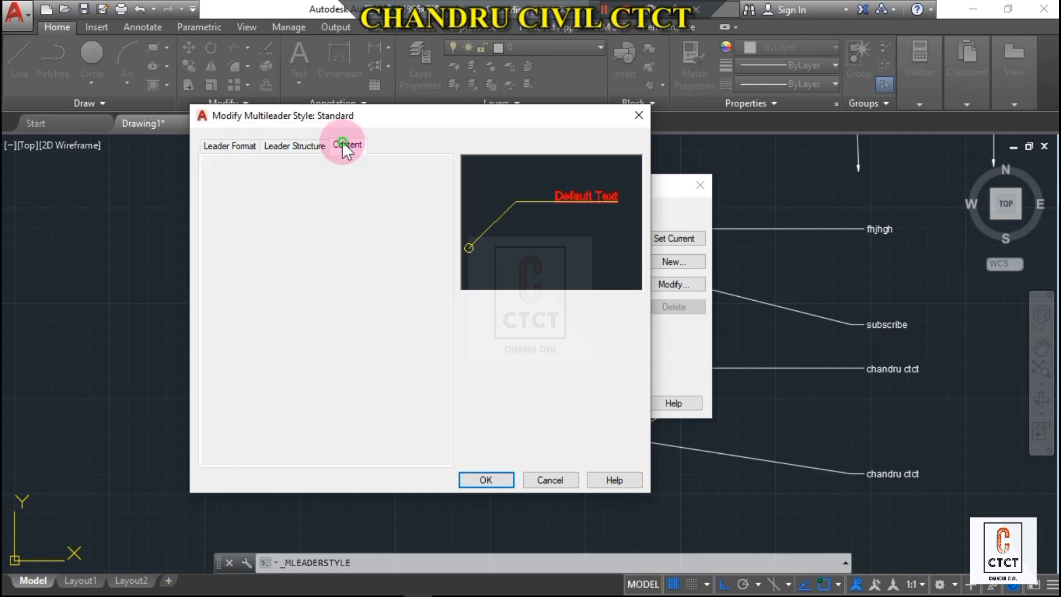
pyautogui.click(292, 146)
pyautogui.click(246, 143)
pyautogui.click(306, 147)
pyautogui.click(347, 145)
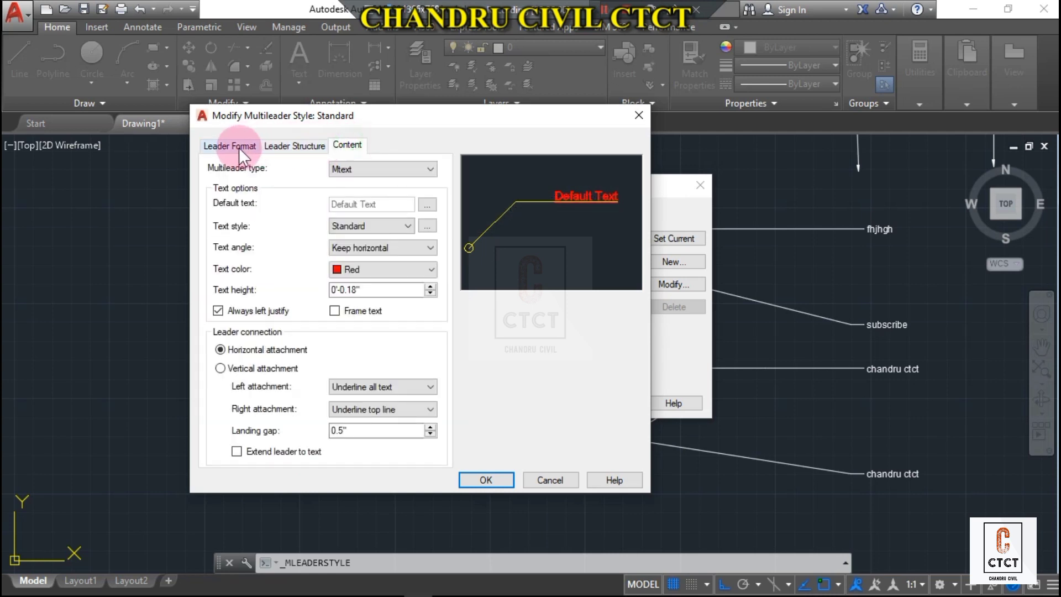
pyautogui.click(239, 145)
pyautogui.click(360, 148)
pyautogui.click(294, 146)
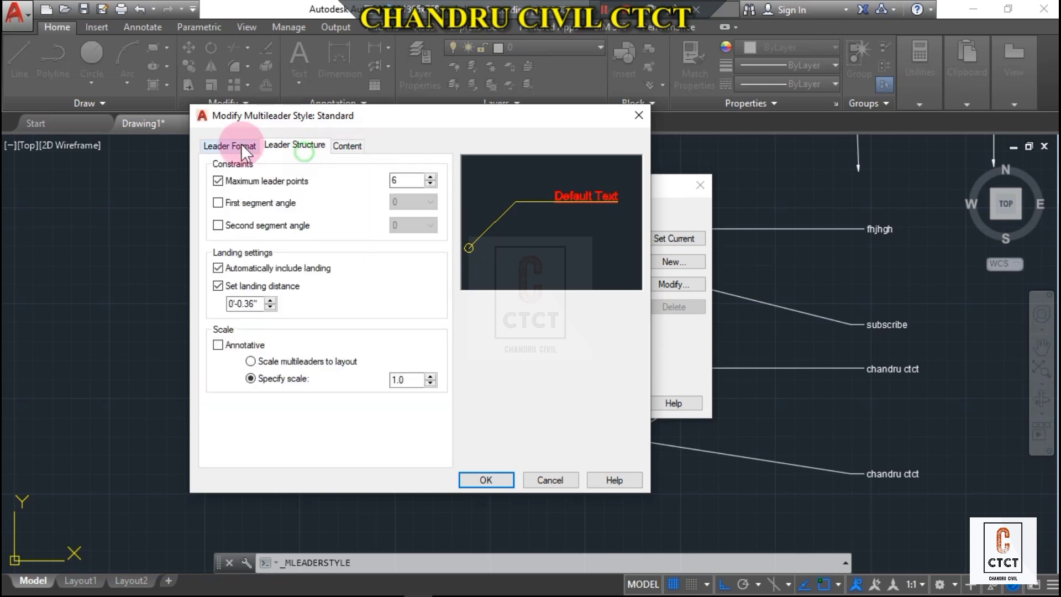
pyautogui.click(240, 145)
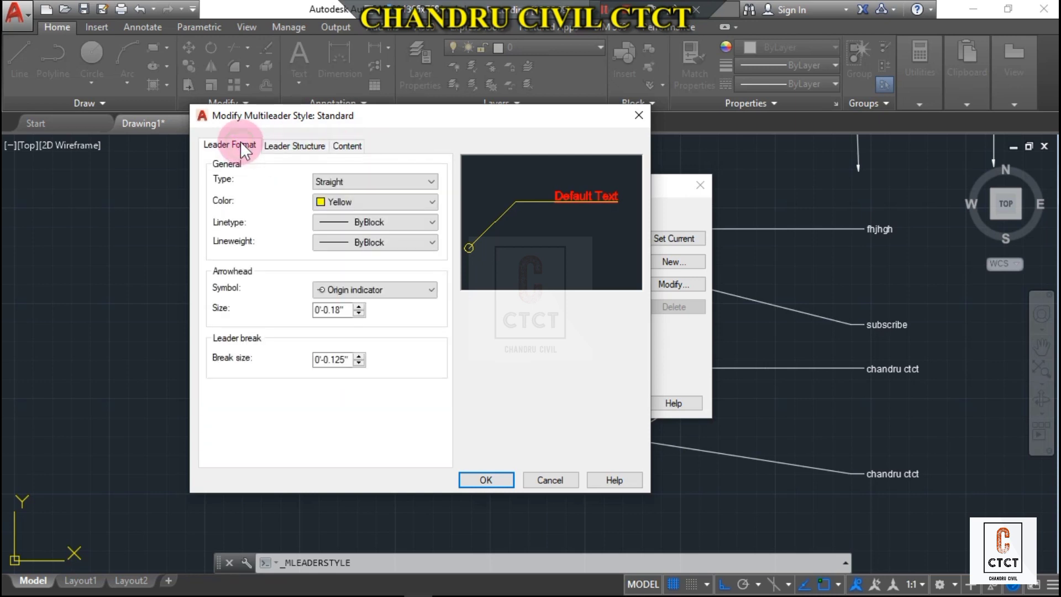
# Accept the style changes, set the Standard multileader style current, and close the style manager
pyautogui.click(487, 480)
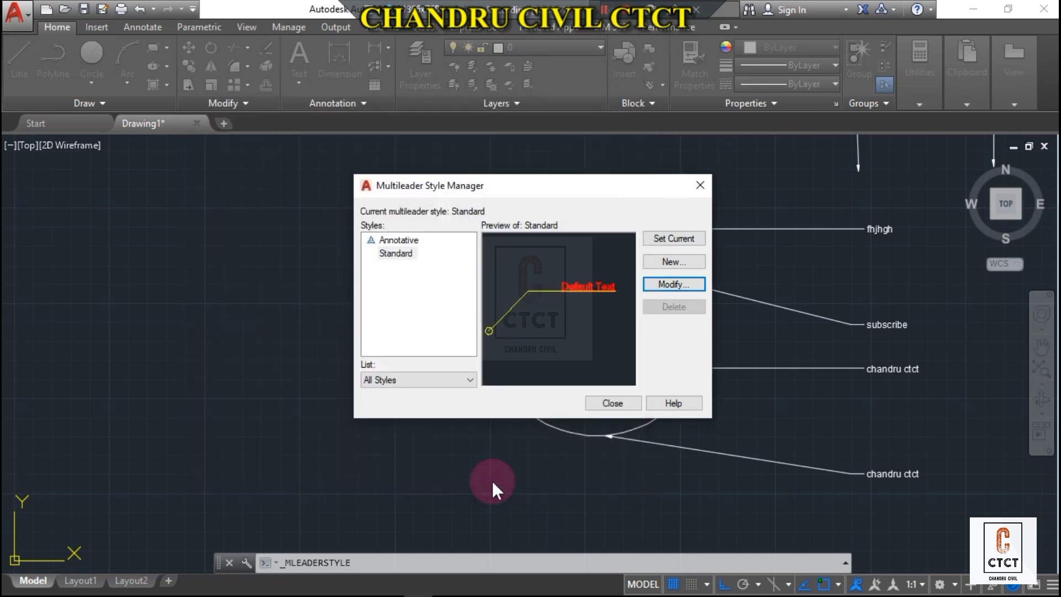
pyautogui.click(674, 238)
pyautogui.click(608, 403)
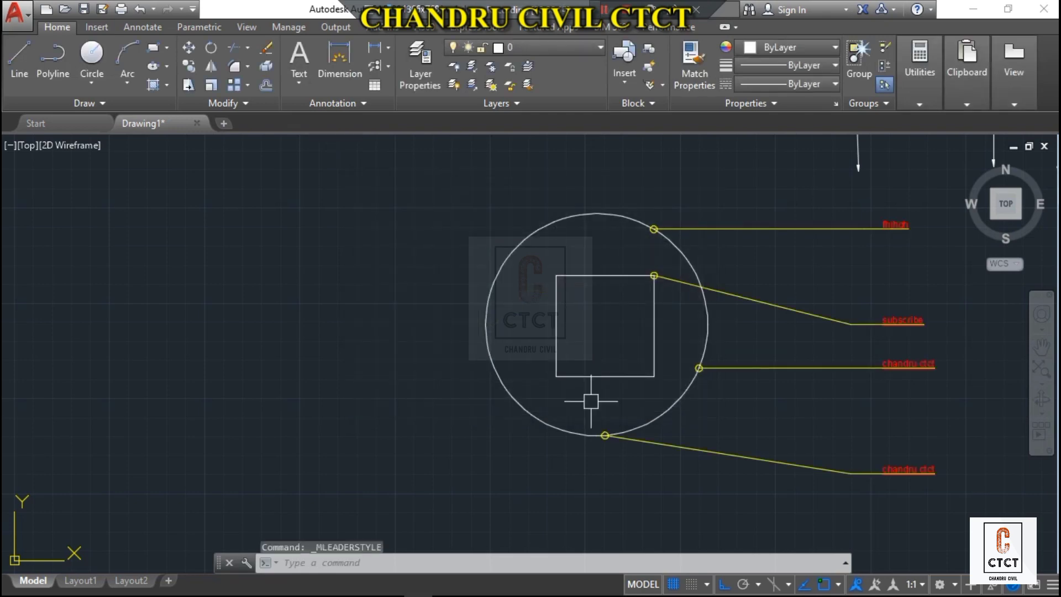
# Examine the restyled multileaders around the circle and square, including their arrowheads and underlined text
pyautogui.moveTo(901, 367); pyautogui.dragTo(660, 370, button='middle')
pyautogui.scroll(2, 711, 359)
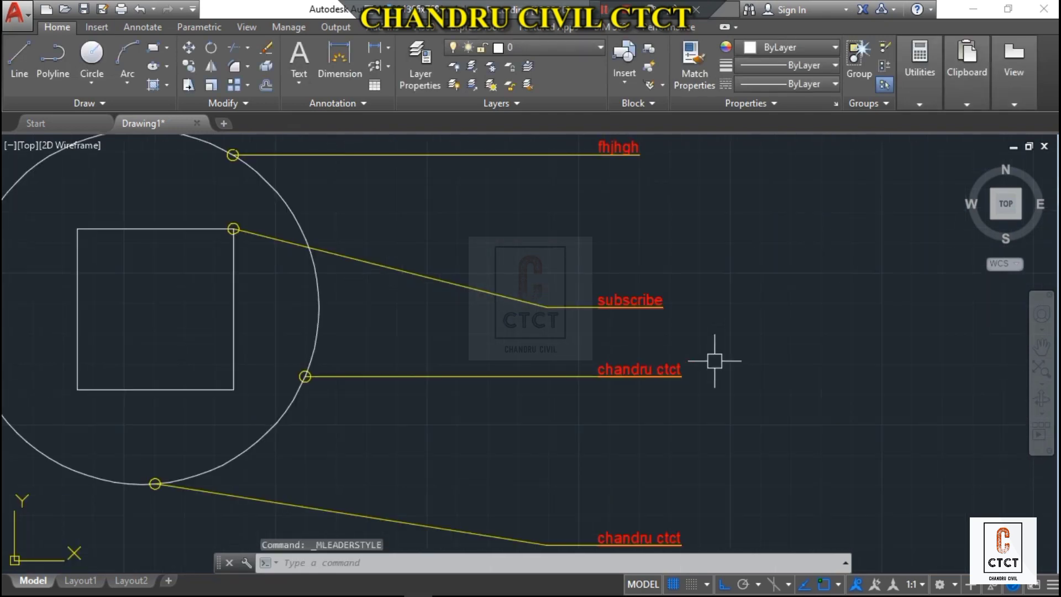
pyautogui.scroll(-5, 711, 360)
pyautogui.scroll(4, 670, 329)
pyautogui.scroll(2, 667, 334)
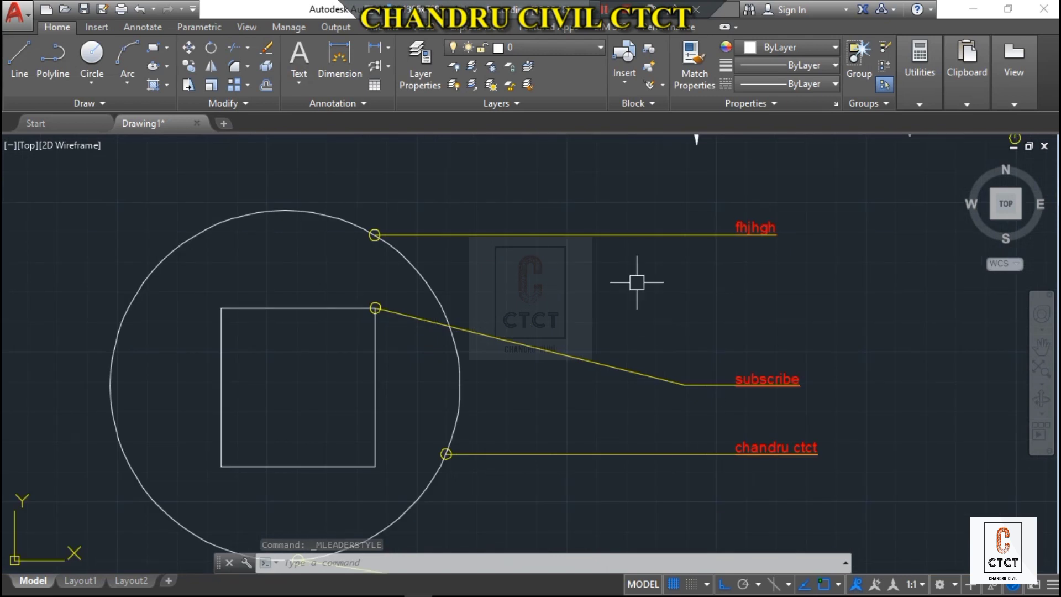
pyautogui.moveTo(688, 416)
pyautogui.mouseDown(button='middle')
pyautogui.moveTo(722, 307)
pyautogui.moveTo(851, 355)
pyautogui.mouseUp(button='middle')
pyautogui.scroll(-2, 722, 307)
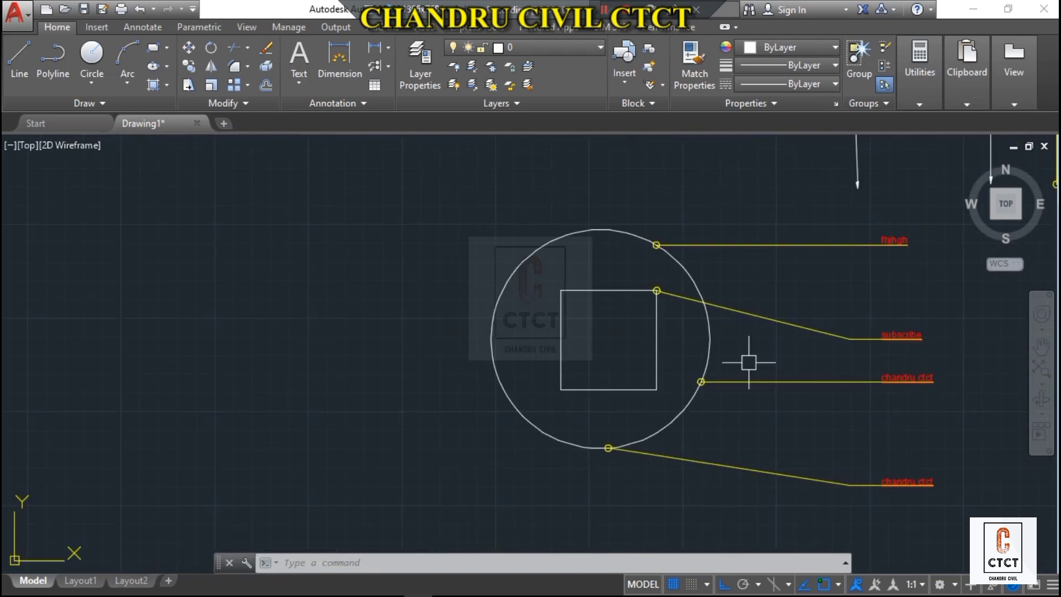
pyautogui.moveTo(770, 331); pyautogui.dragTo(797, 330, button='middle')
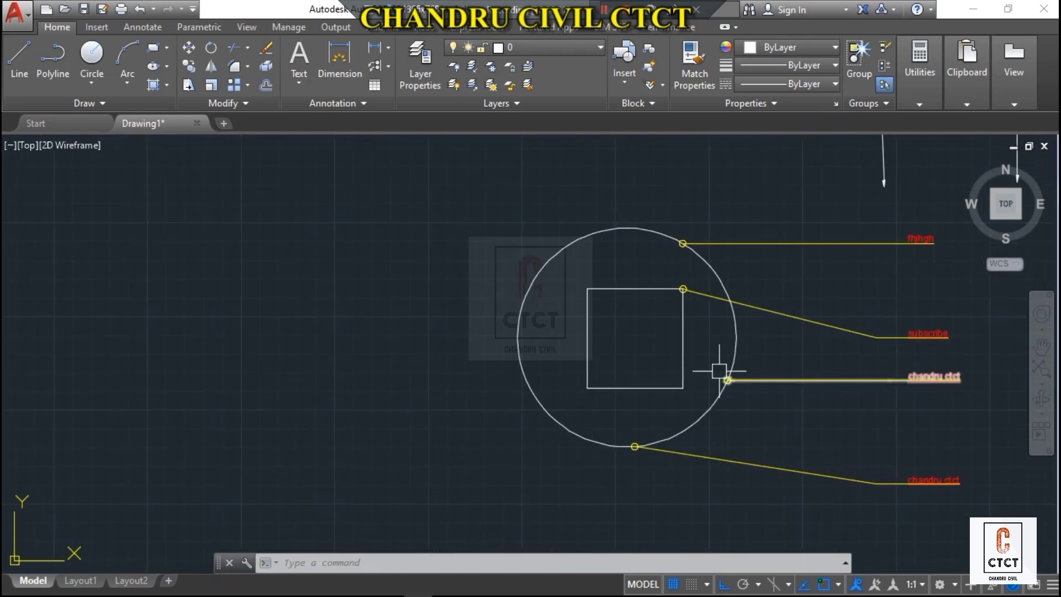
pyautogui.moveTo(719, 371)
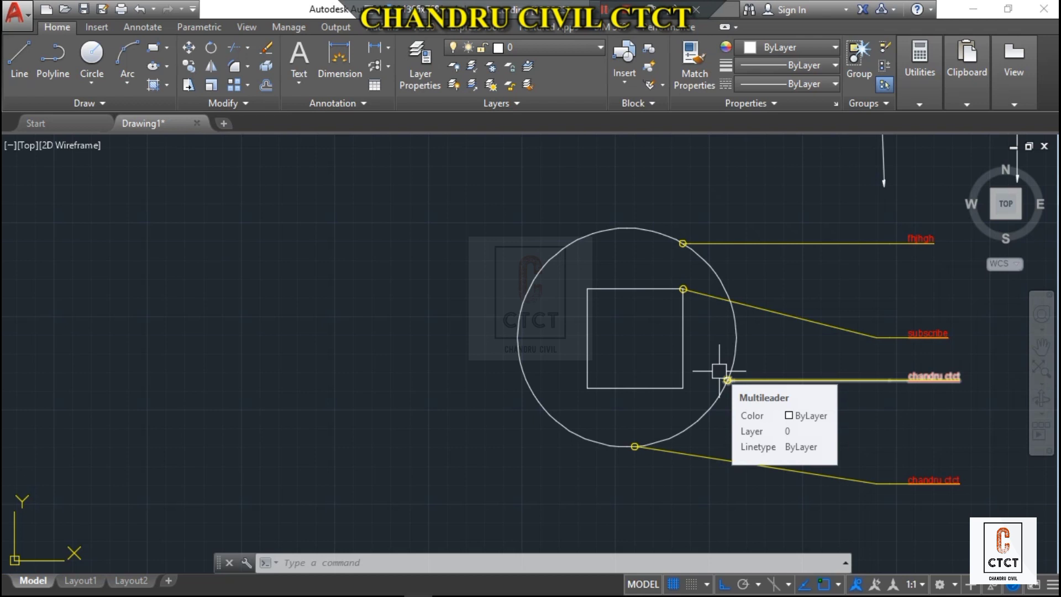
# Modify the Standard multileader style so its content is a block with the Detail Callout source block
pyautogui.write('mls')
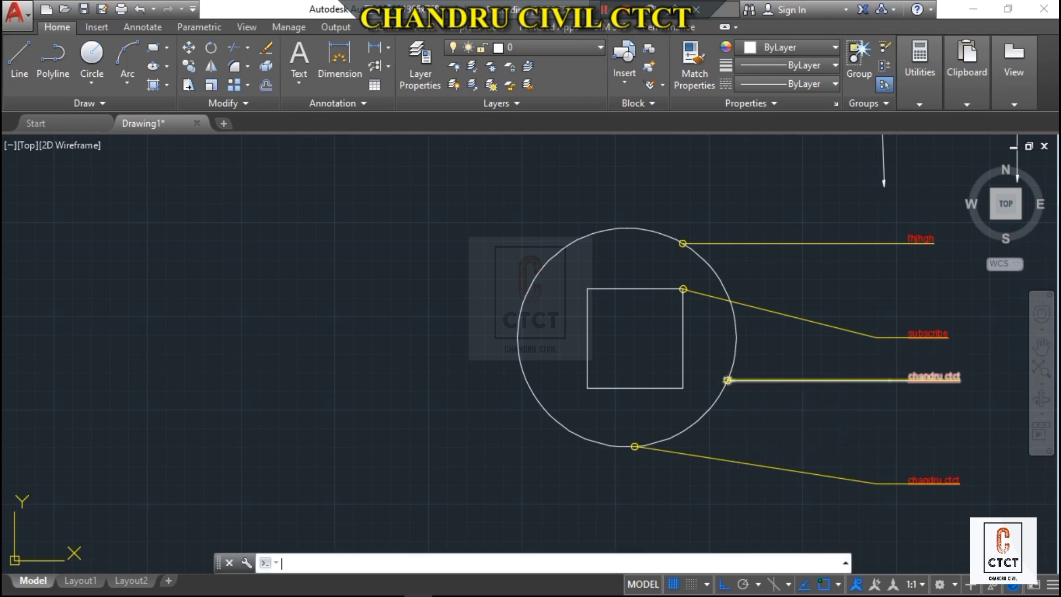
pyautogui.press('Return')
pyautogui.click(690, 286)
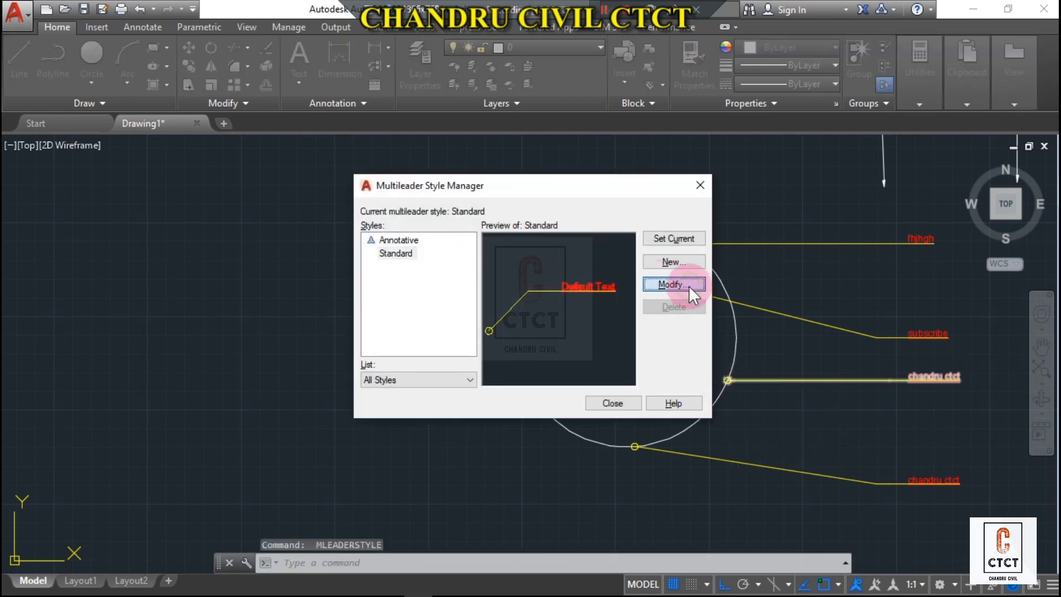
pyautogui.click(354, 146)
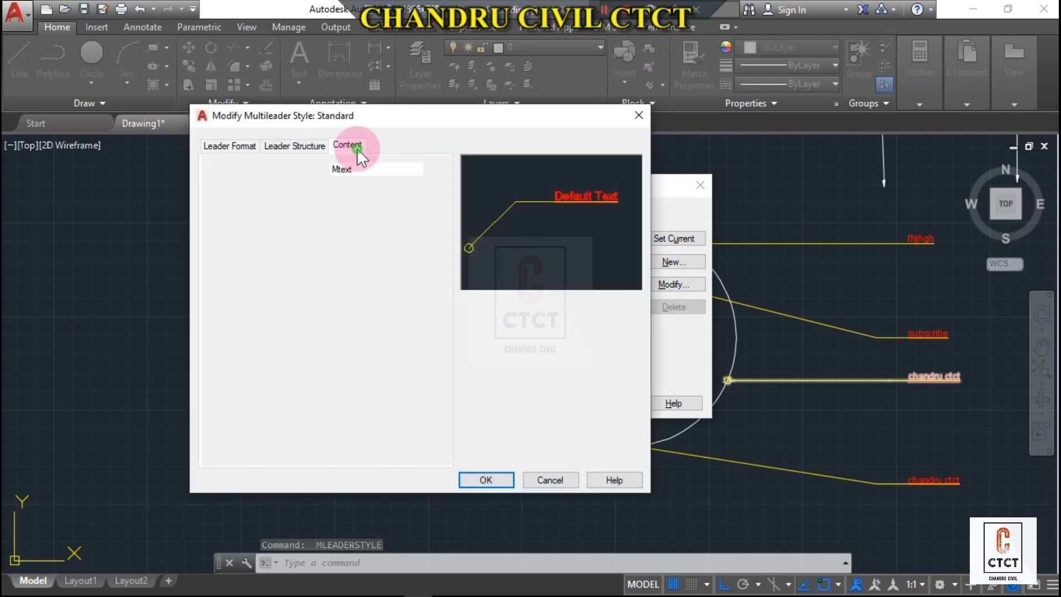
pyautogui.click(353, 170)
pyautogui.click(346, 193)
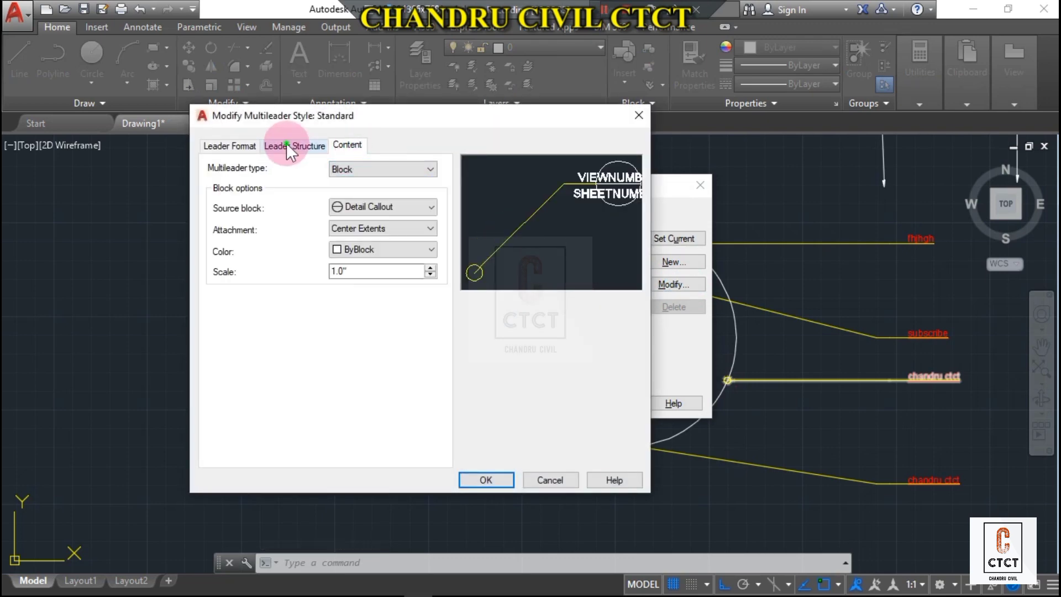
# Set the Standard style's maximum leader points to 4, accept the changes, and make the style current
pyautogui.click(290, 146)
pyautogui.click(428, 181)
pyautogui.click(428, 181)
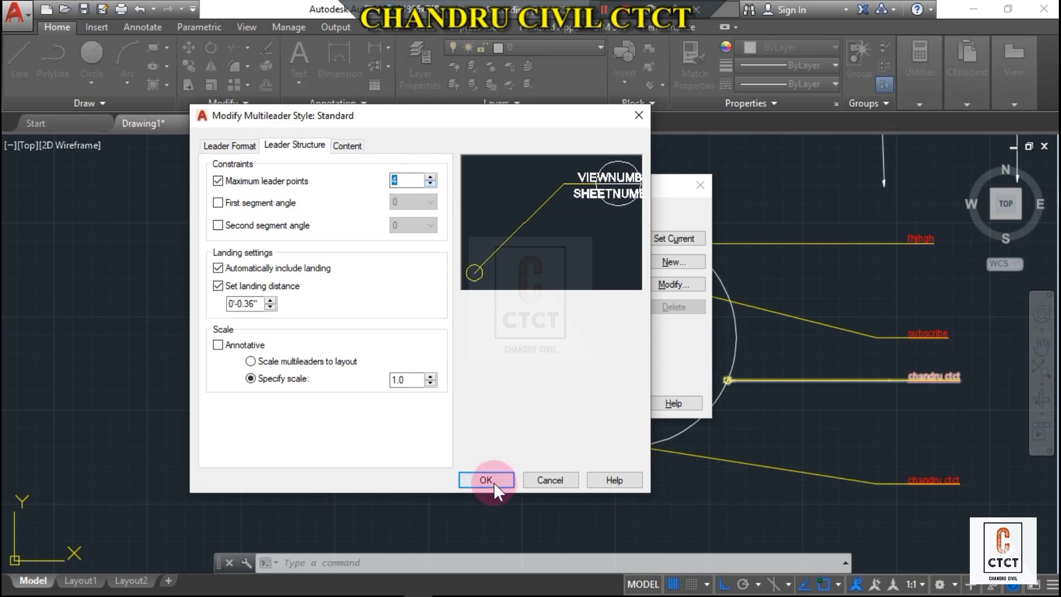
pyautogui.click(487, 480)
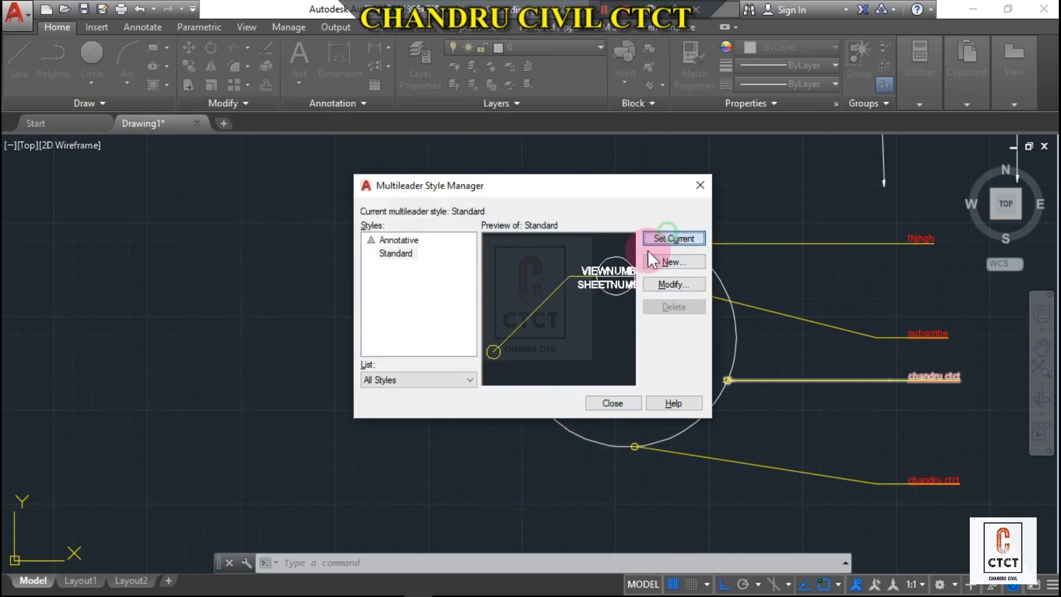
pyautogui.click(613, 404)
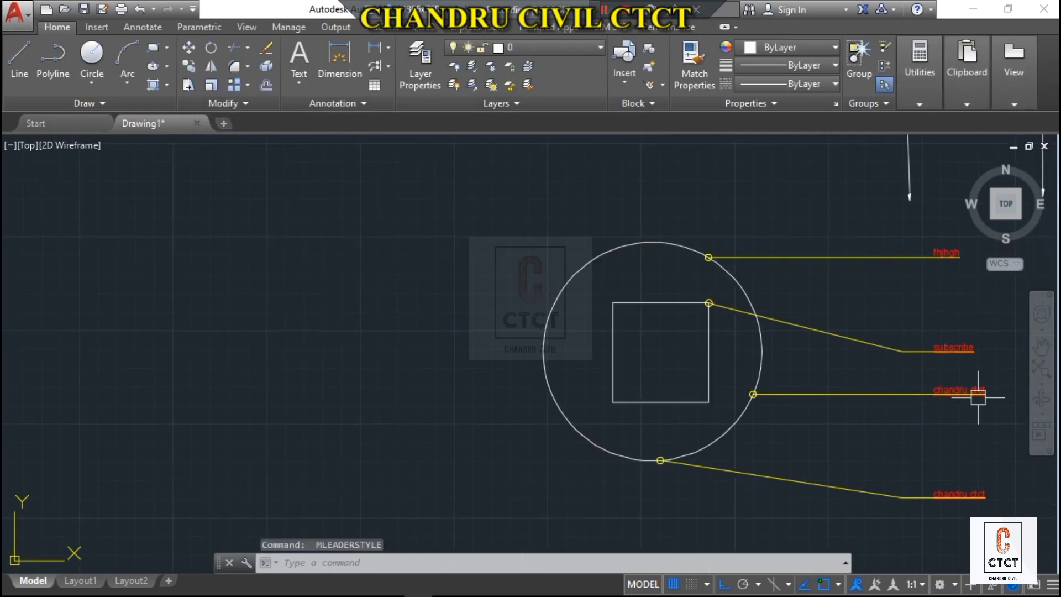
# Draw a multileader from the square's upper edge, stepping left, up and left again to a landing outside the circle
pyautogui.moveTo(971, 282); pyautogui.dragTo(824, 280, button='middle')
pyautogui.moveTo(595, 364)
pyautogui.mouseDown(button='middle')
pyautogui.moveTo(744, 426)
pyautogui.moveTo(438, 462)
pyautogui.moveTo(686, 359)
pyautogui.mouseUp(button='middle')
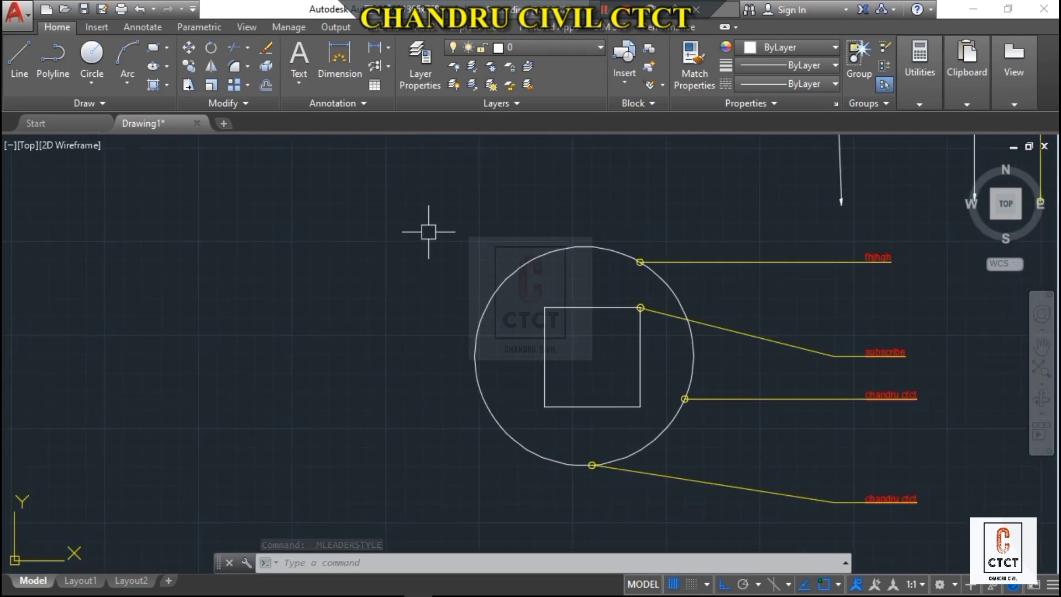
pyautogui.write('ml')
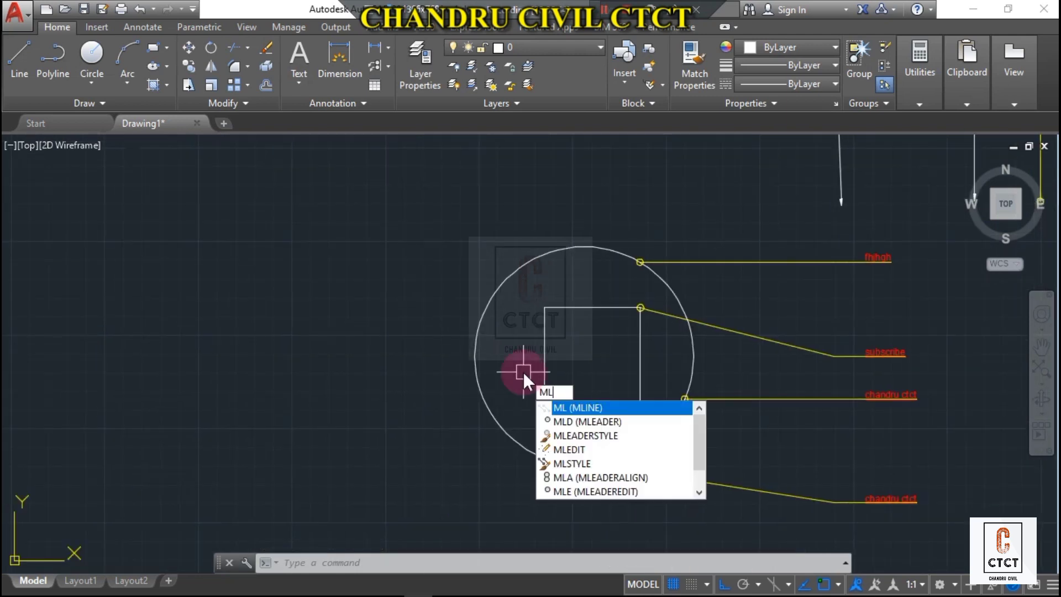
pyautogui.write('ead')
pyautogui.press('Return')
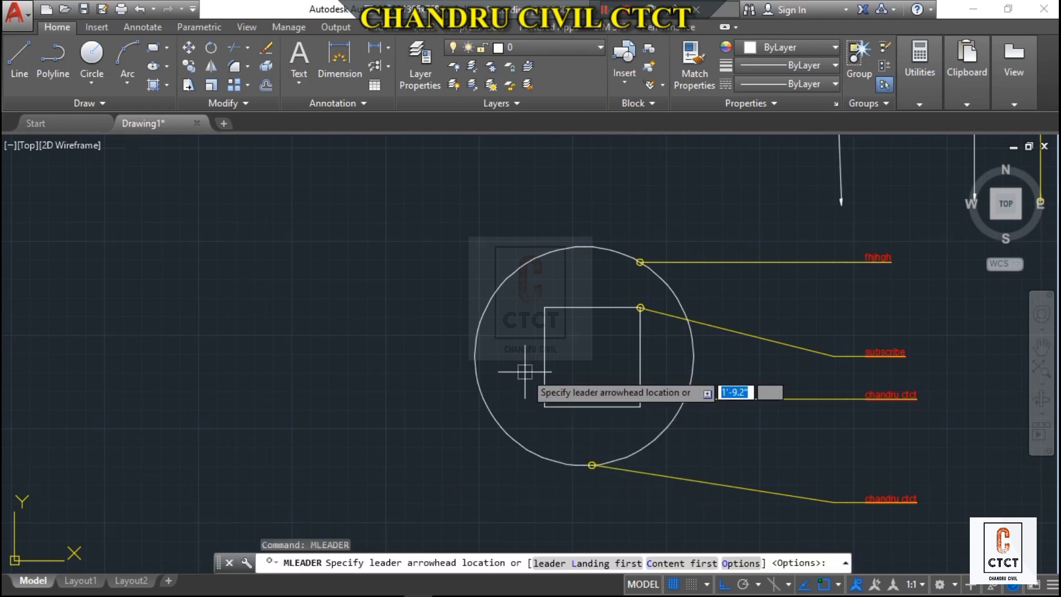
pyautogui.click(554, 308)
pyautogui.click(385, 243)
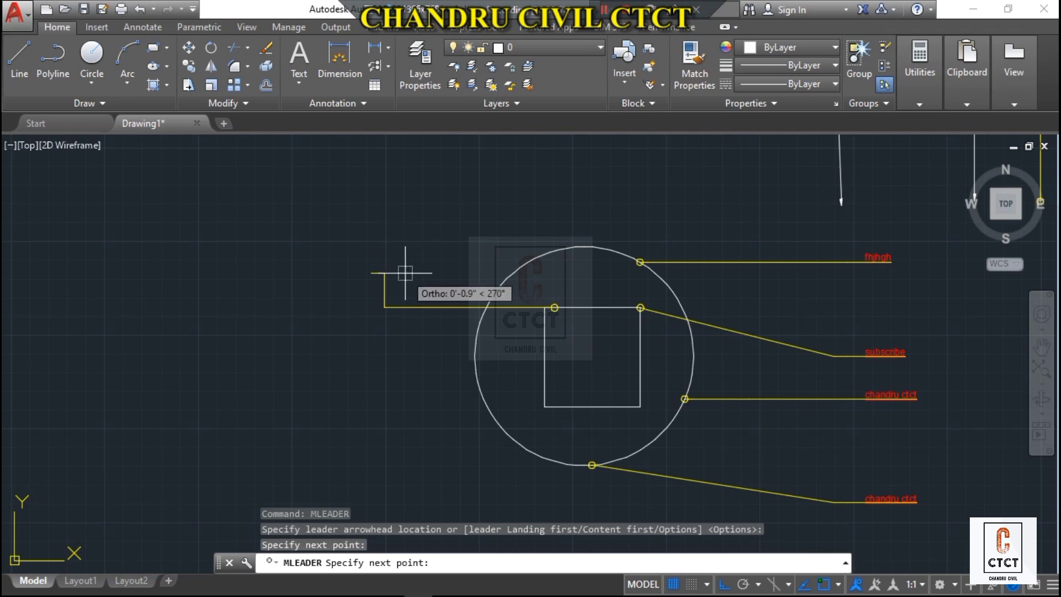
pyautogui.click(396, 244)
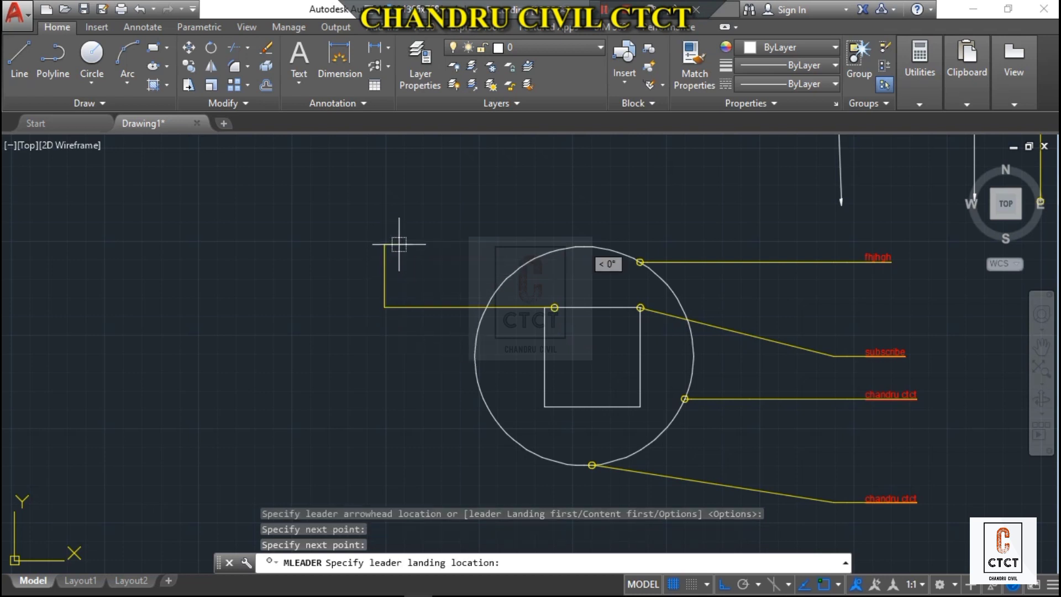
pyautogui.click(336, 266)
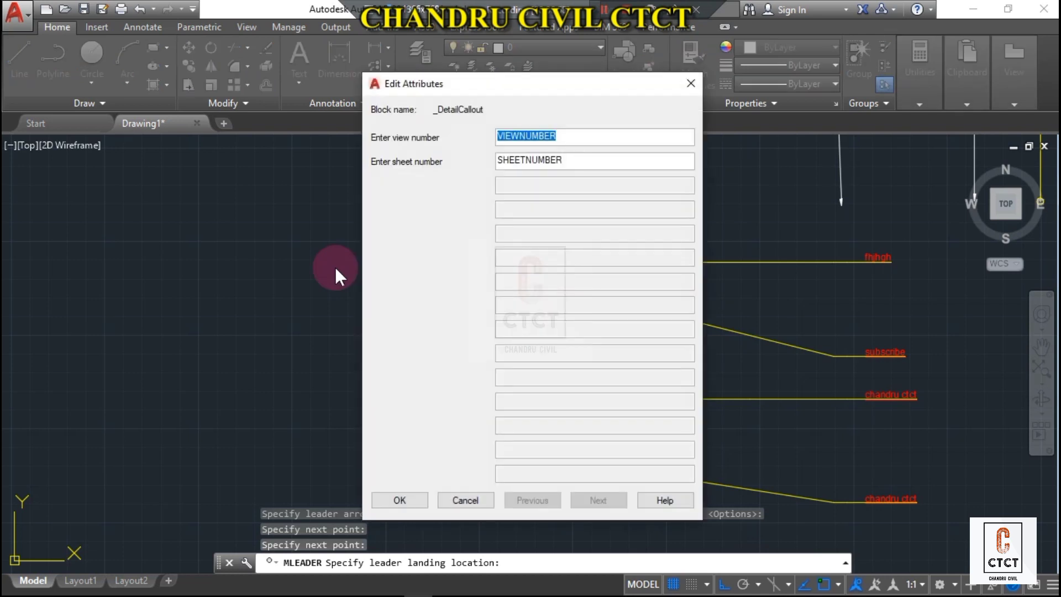
# Fill in the detail callout with view number 1 and sheet number 2
pyautogui.write('1')
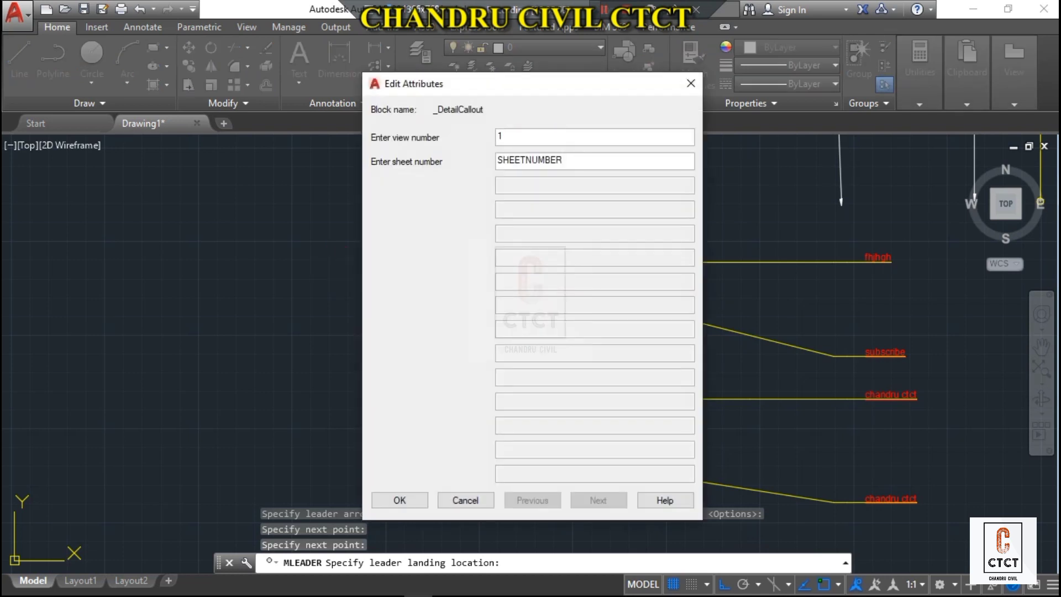
pyautogui.press('Tab')
pyautogui.write('2')
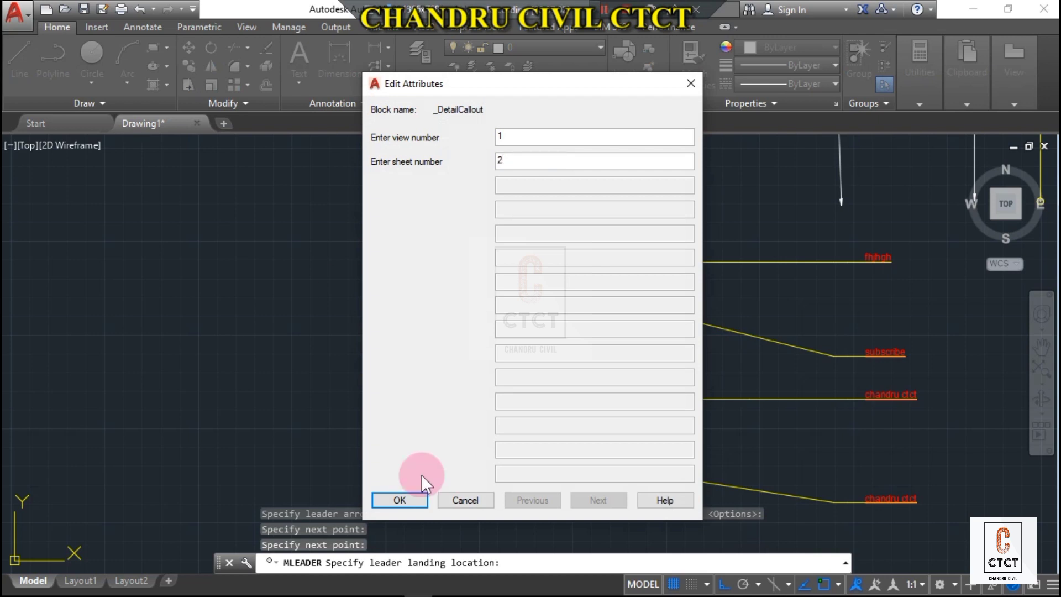
pyautogui.click(399, 501)
pyautogui.scroll(2, 263, 181)
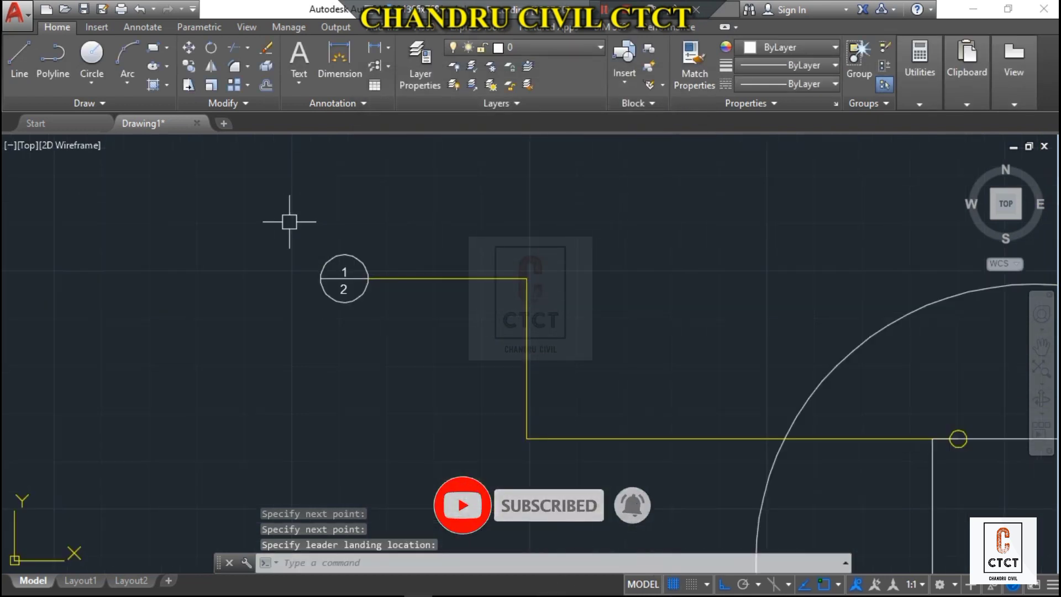
pyautogui.moveTo(388, 321); pyautogui.dragTo(393, 275, button='middle')
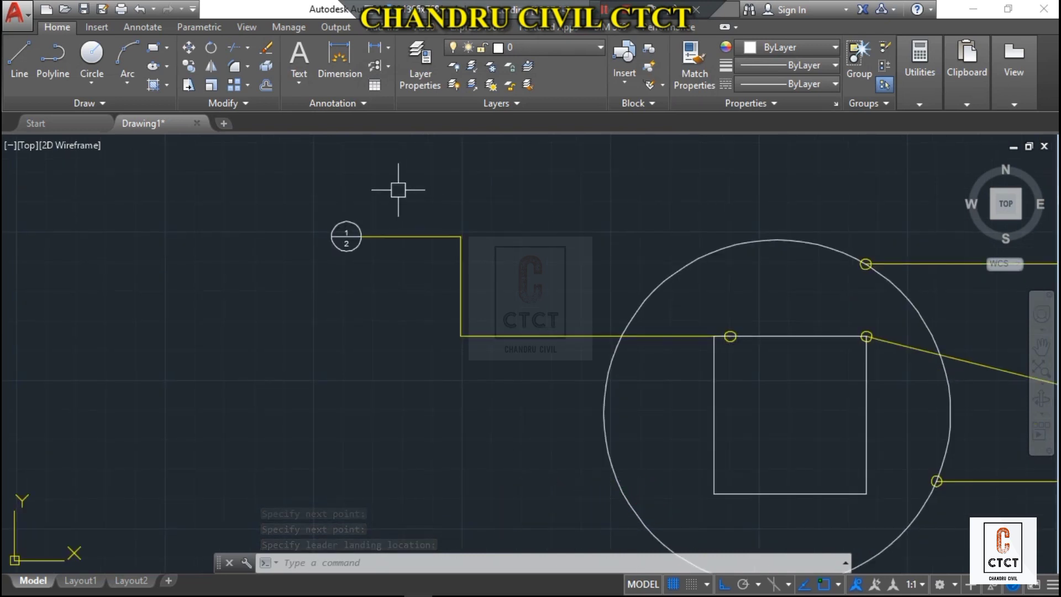
# Draw a second multileader from the square's left edge, stepping left, up and left again below the first callout
pyautogui.click(376, 69)
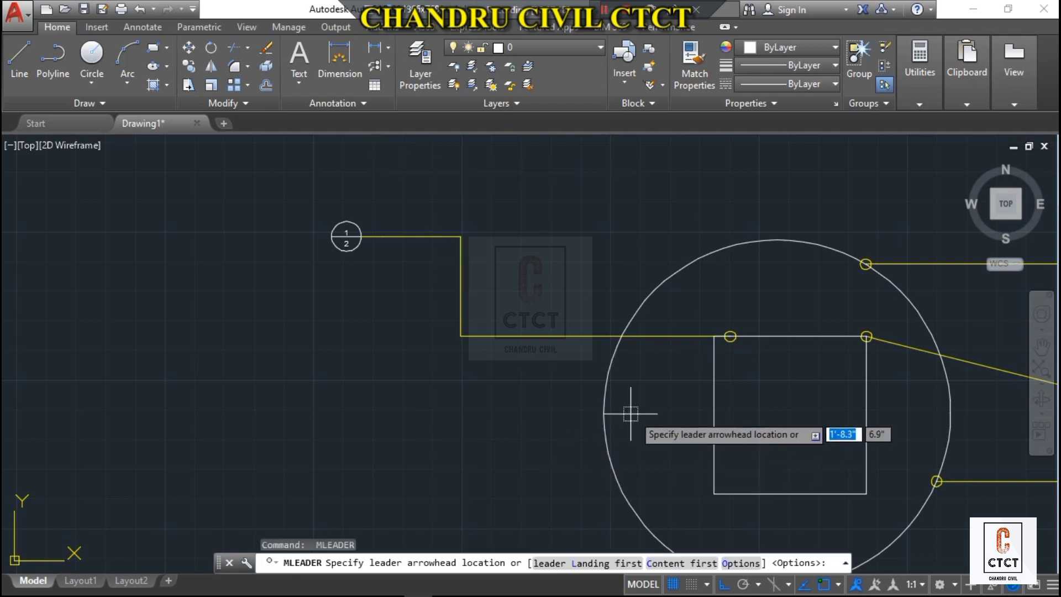
pyautogui.click(715, 445)
pyautogui.click(433, 429)
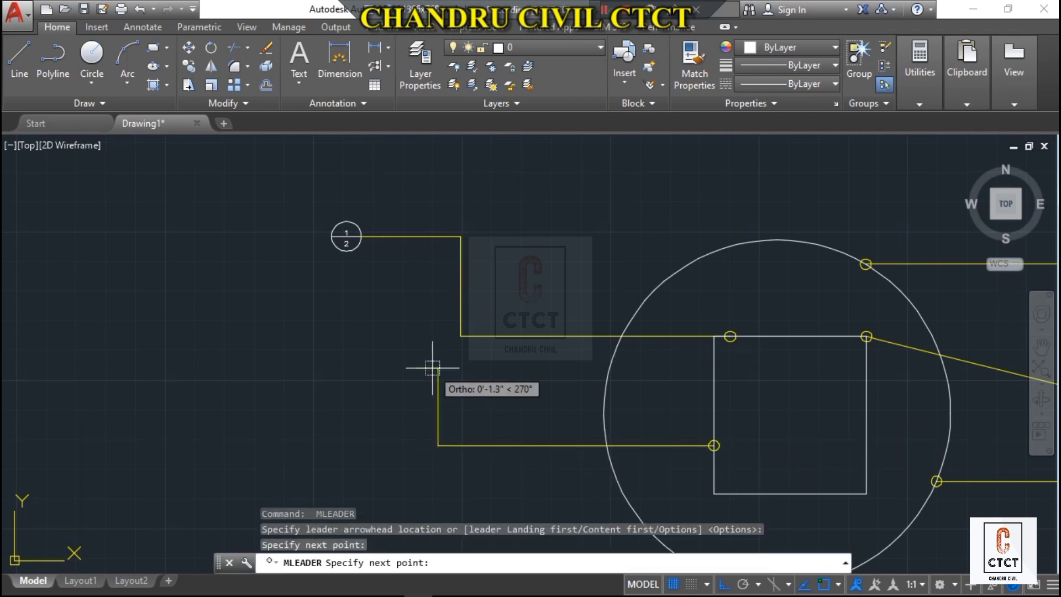
pyautogui.click(433, 368)
pyautogui.click(348, 380)
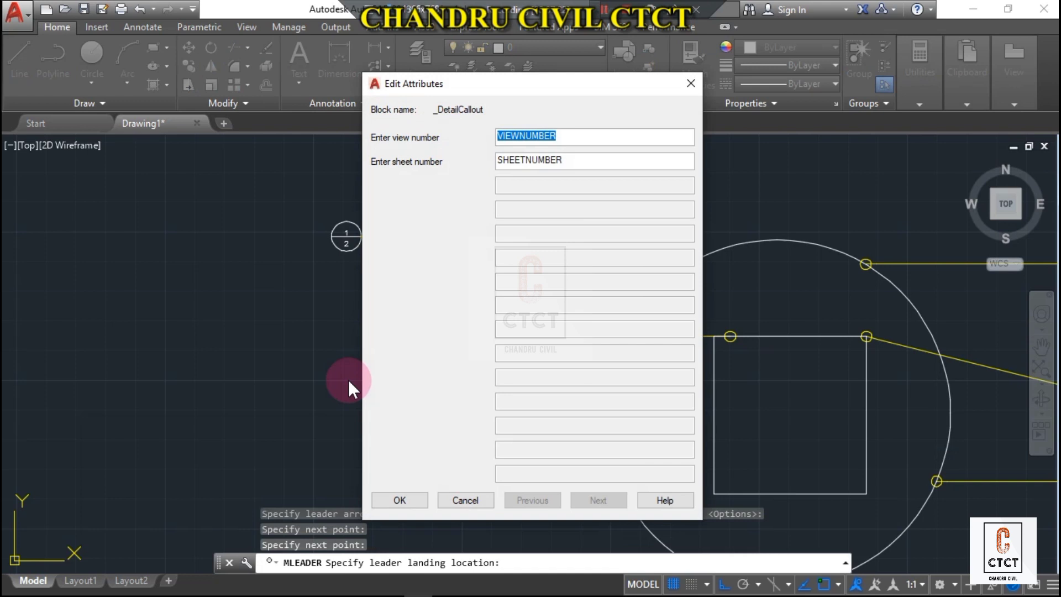
# Fill in the second detail callout with view number 3 and sheet number 4
pyautogui.write('3')
pyautogui.press('Tab')
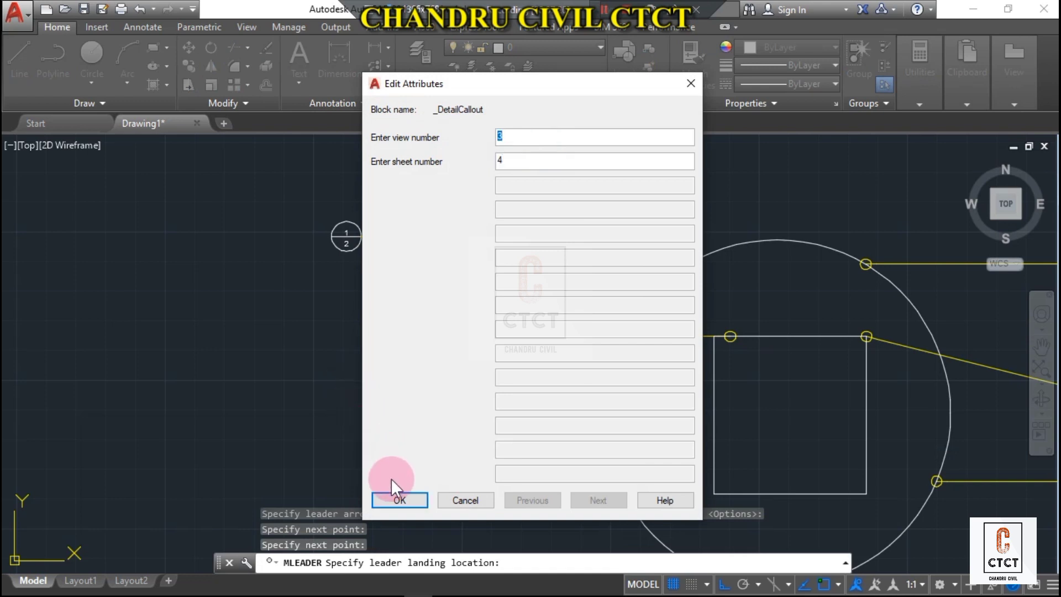
pyautogui.click(393, 498)
pyautogui.moveTo(496, 418); pyautogui.dragTo(491, 383, button='middle')
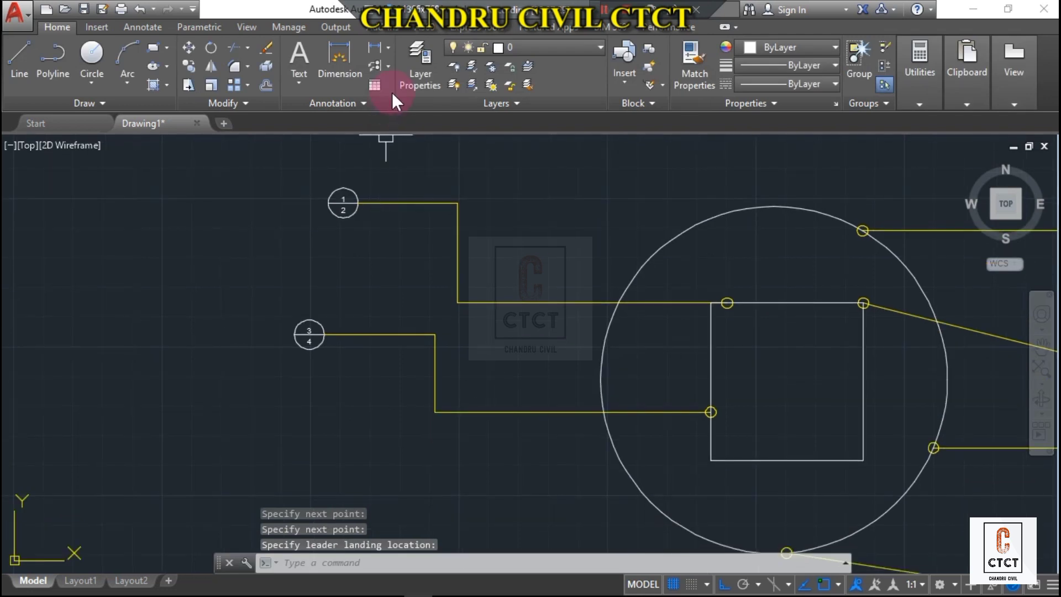
# Start the multileader Collect command and try to select the text multileaders to the right of the circle
pyautogui.click(389, 71)
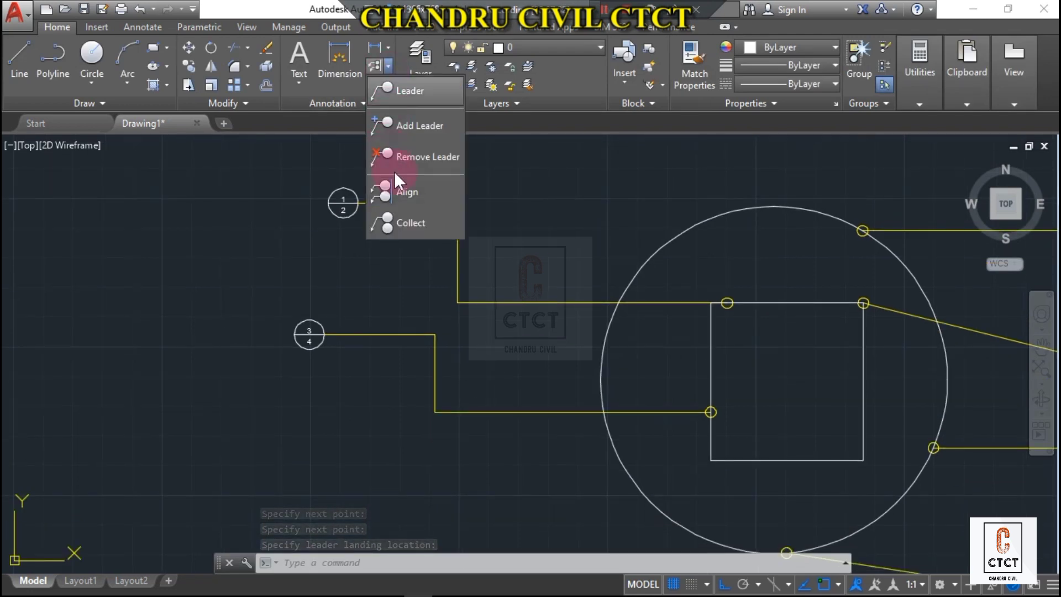
pyautogui.click(404, 228)
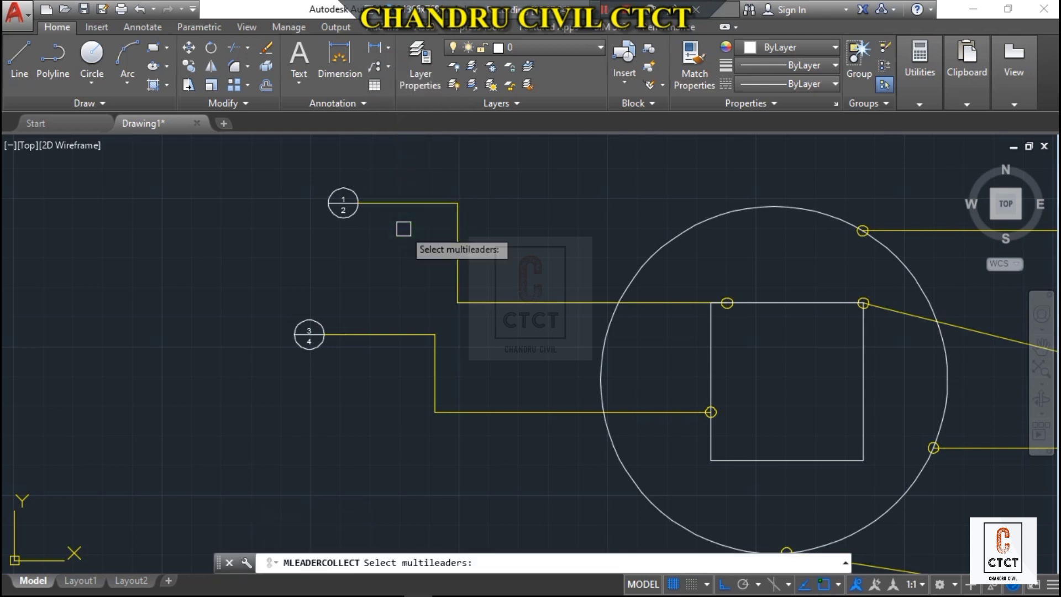
pyautogui.click(407, 562)
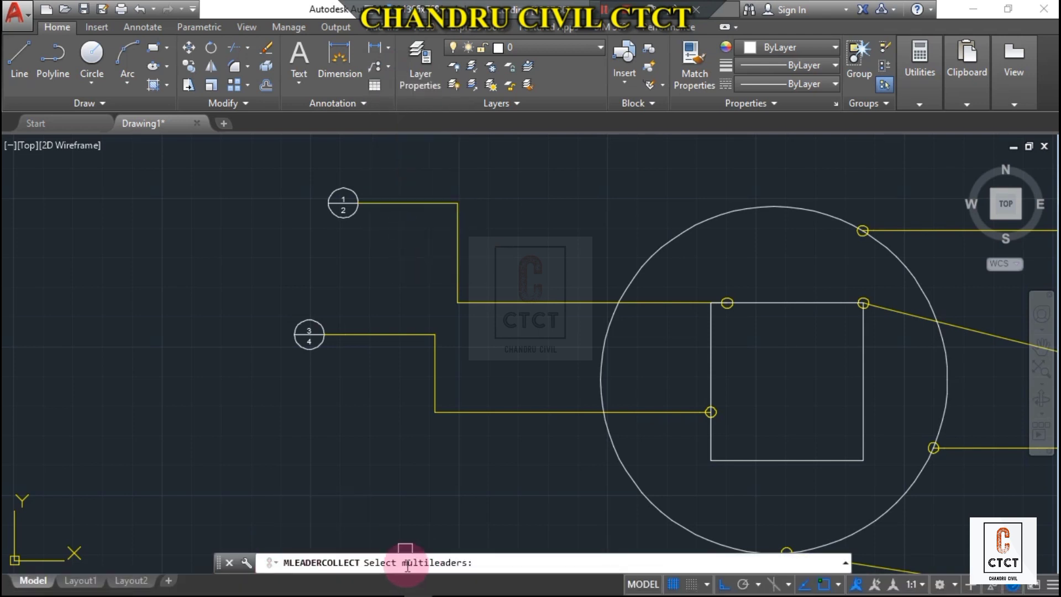
pyautogui.moveTo(422, 533); pyautogui.dragTo(387, 510, button='middle')
pyautogui.moveTo(571, 303); pyautogui.dragTo(144, 343, button='middle')
pyautogui.click(550, 246)
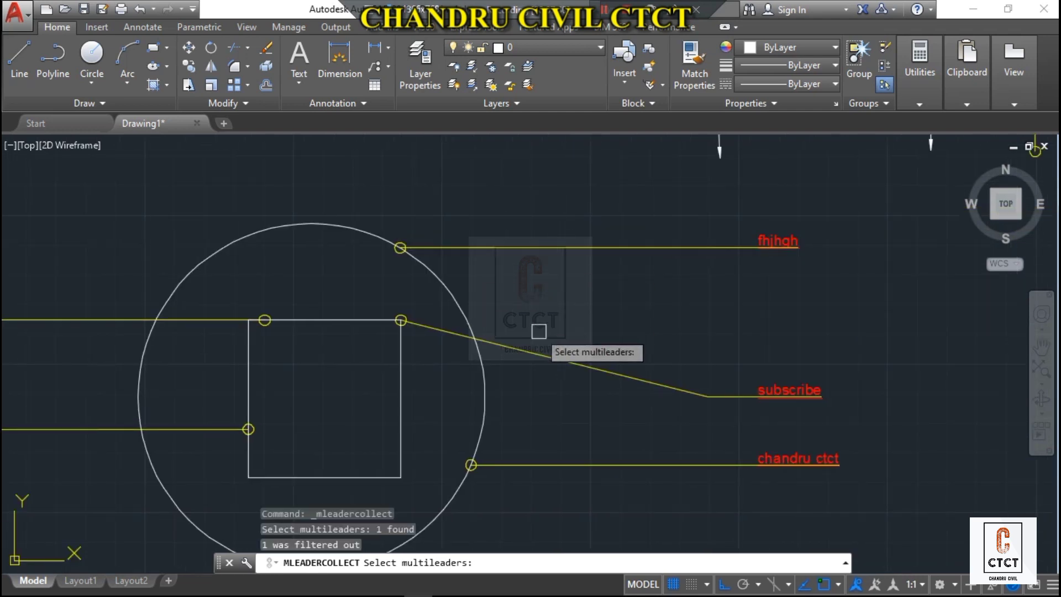
pyautogui.click(536, 359)
pyautogui.click(532, 467)
pyautogui.moveTo(532, 467); pyautogui.dragTo(549, 309, button='middle')
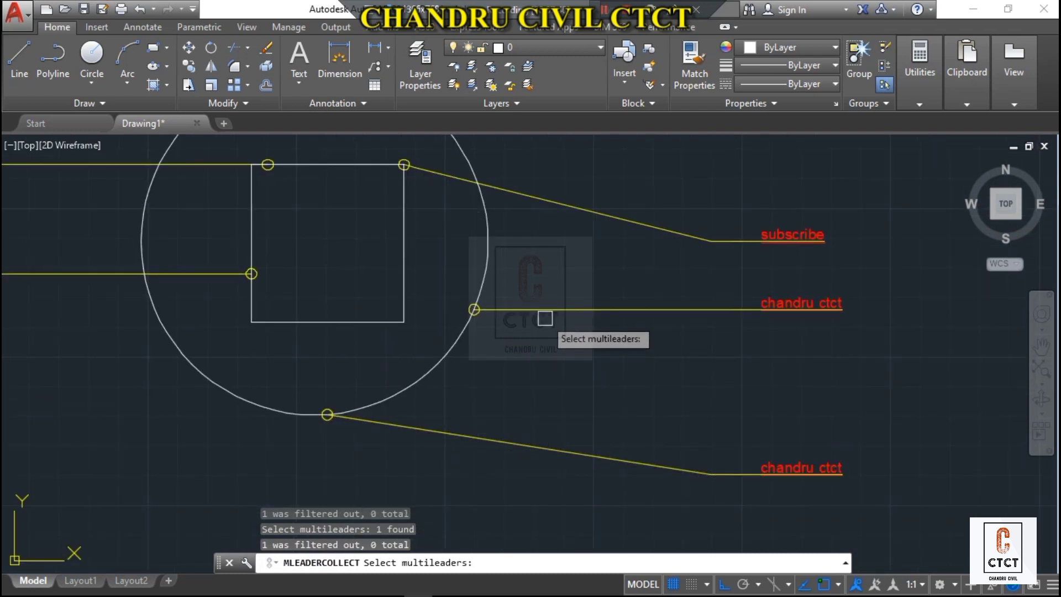
pyautogui.moveTo(465, 318); pyautogui.dragTo(797, 424, button='middle')
pyautogui.moveTo(339, 291); pyautogui.dragTo(435, 320, button='middle')
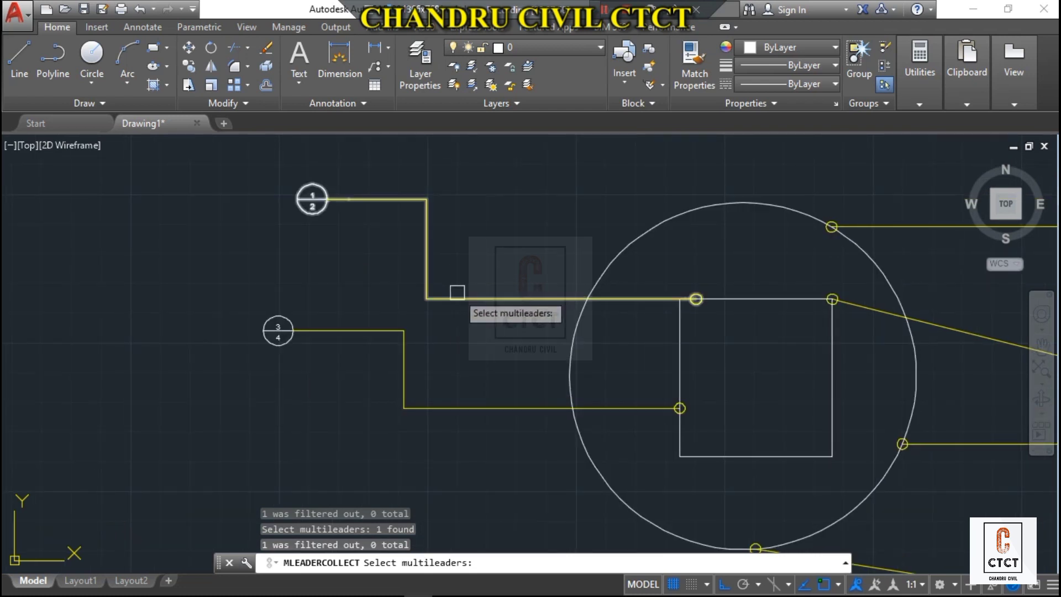
# Collect the 1/2 and 3/4 callout multileaders into one horizontal group placed near the 3/4 leader's upper bend
pyautogui.click(455, 296)
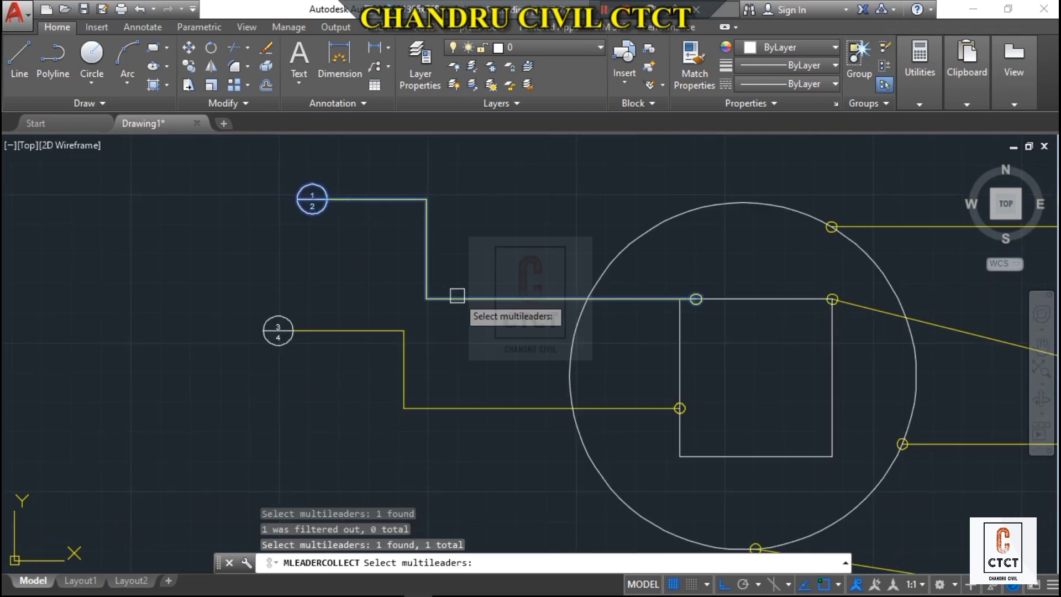
pyautogui.click(455, 407)
pyautogui.press('Return')
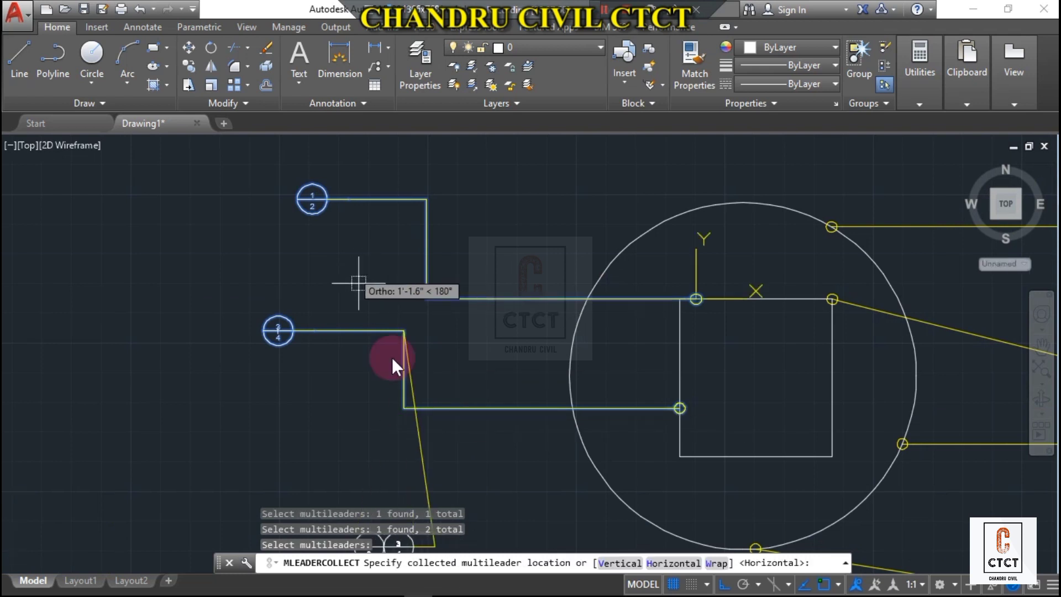
pyautogui.moveTo(413, 398); pyautogui.dragTo(435, 304, button='middle')
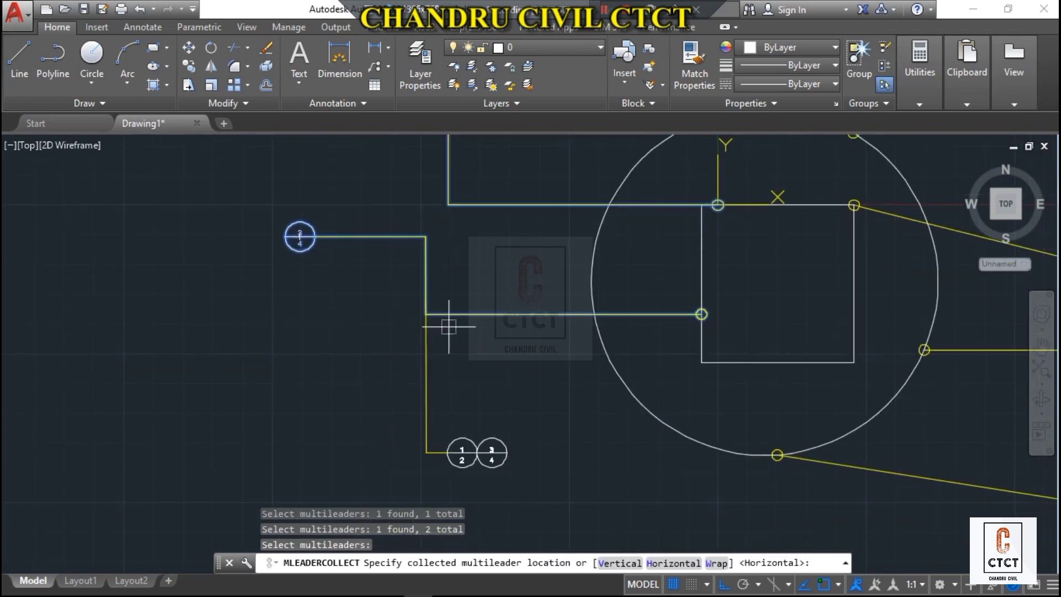
pyautogui.click(436, 256)
pyautogui.scroll(4, 436, 256)
pyautogui.click(413, 251)
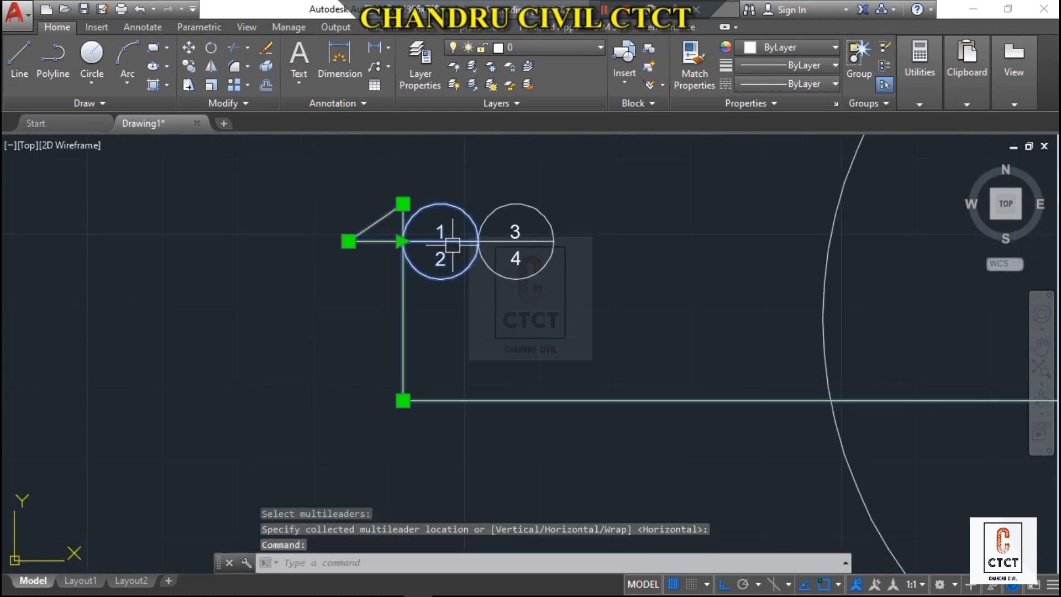
pyautogui.click(403, 241)
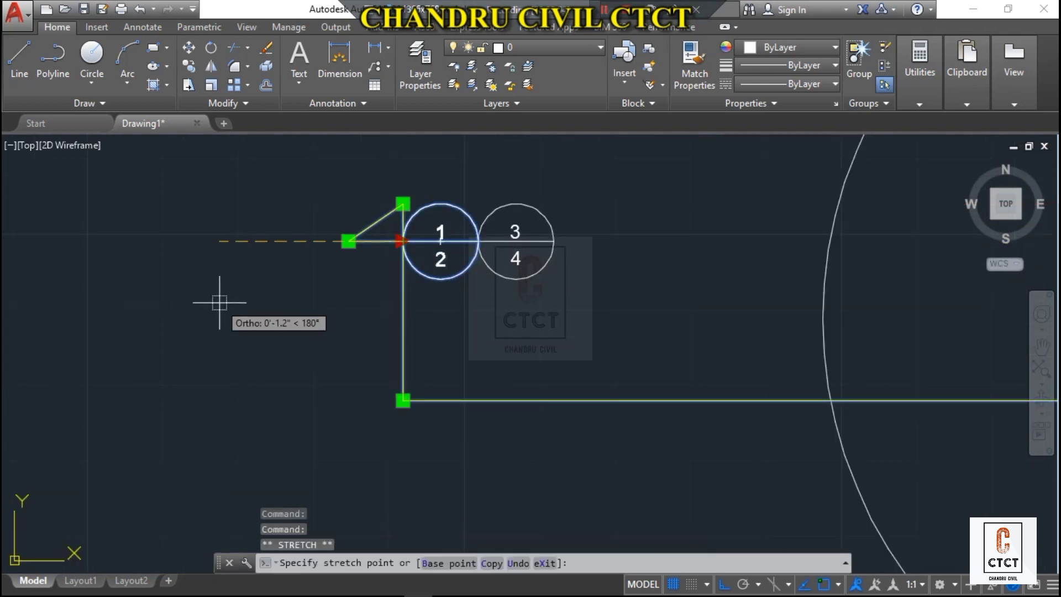
pyautogui.rightClick(387, 212)
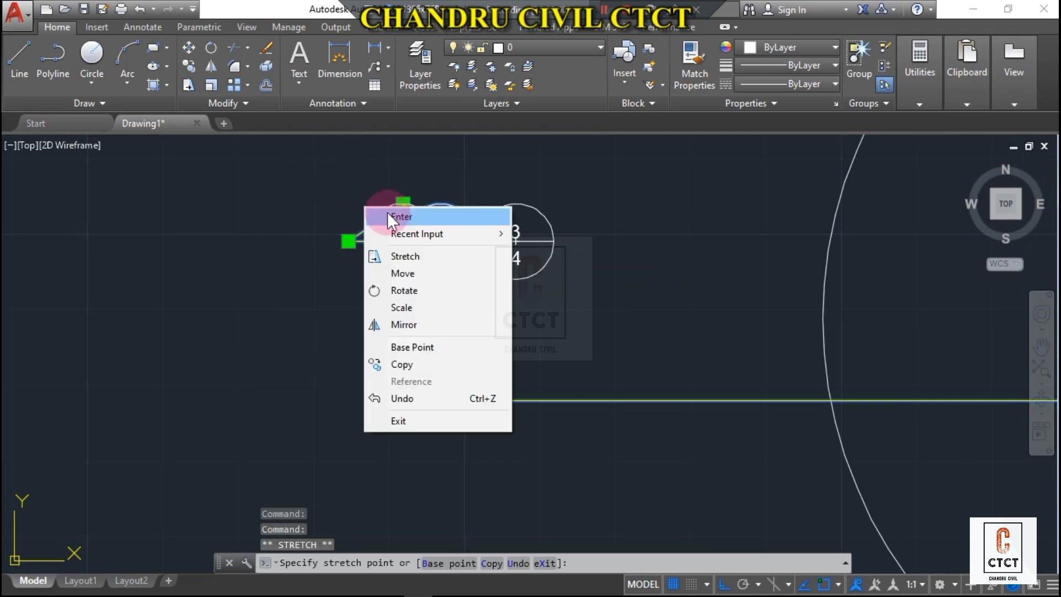
pyautogui.click(387, 216)
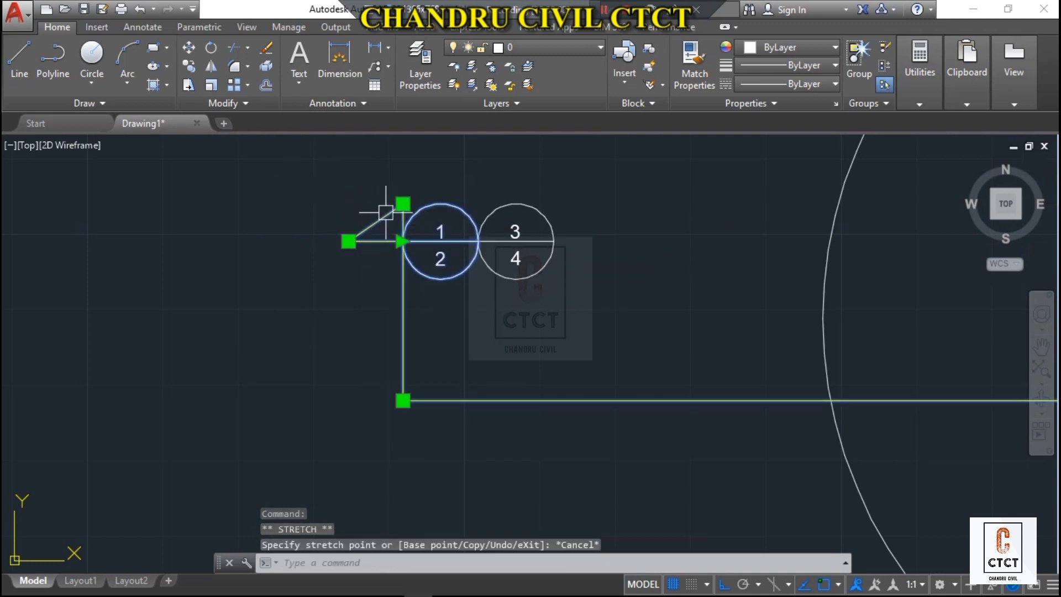
# Undo the grip stretches and the earlier collection of the 1/2 and 3/4 callouts, restoring two separate multileaders
pyautogui.click(348, 241)
pyautogui.moveTo(429, 185); pyautogui.dragTo(469, 256, button='middle')
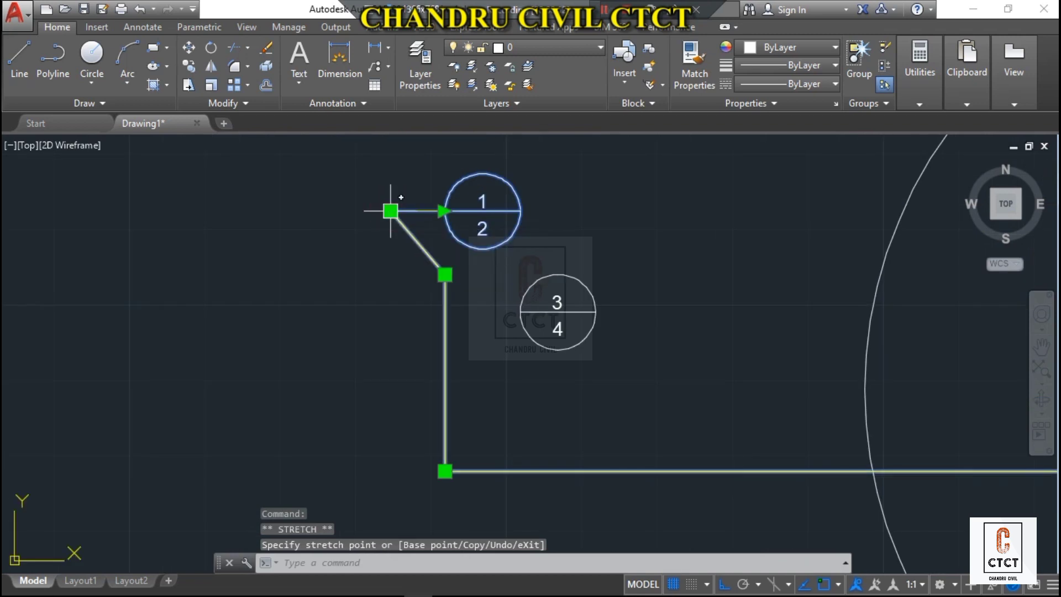
pyautogui.hotkey('ctrl', 'z')
pyautogui.hotkey('ctrl', 'z')
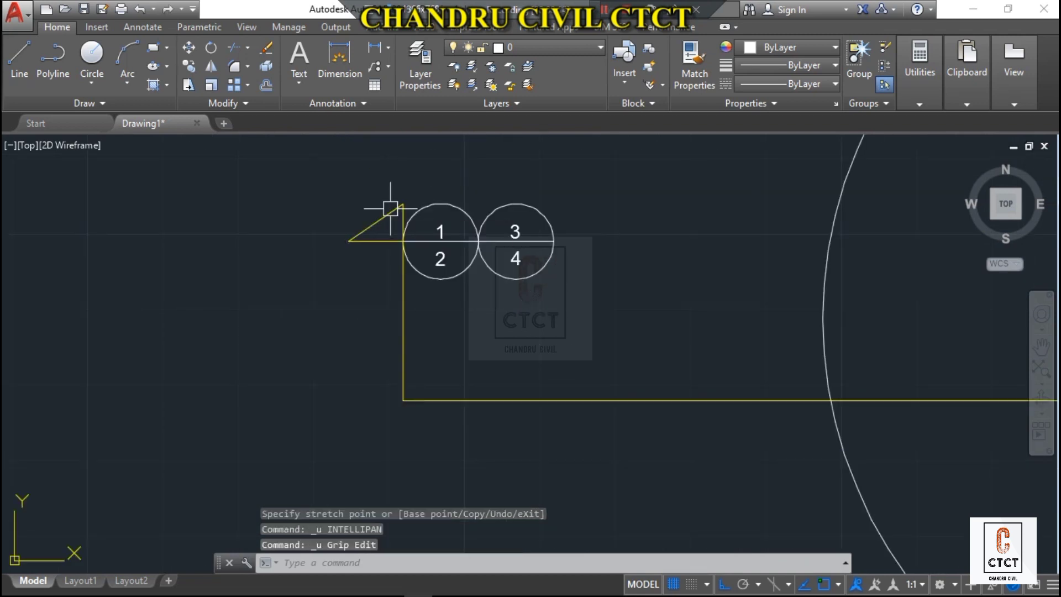
pyautogui.hotkey('ctrl', 'z')
pyautogui.hotkey('ctrl', 'z')
pyautogui.hotkey('ctrl', 'z')
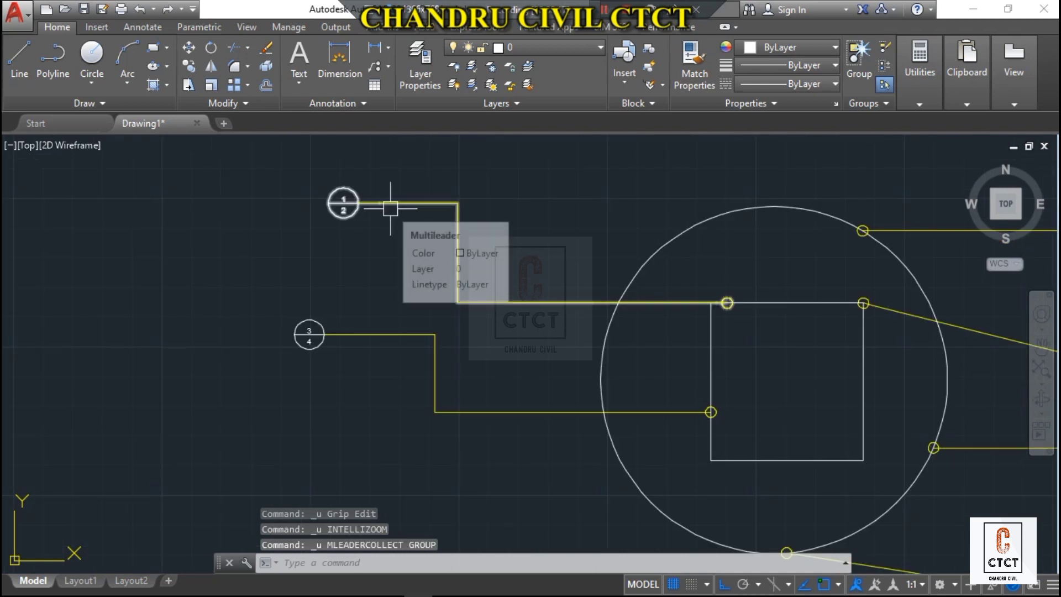
# Collect the 1/2 and 3/4 callout multileaders into one horizontal group placed to the lower left of the circle
pyautogui.click(376, 66)
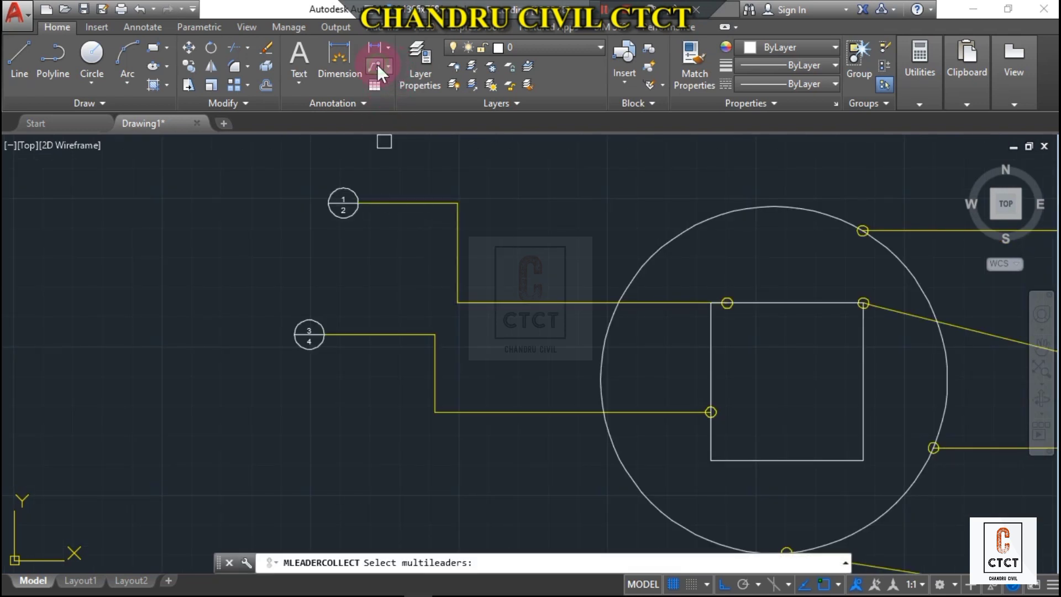
pyautogui.click(450, 271)
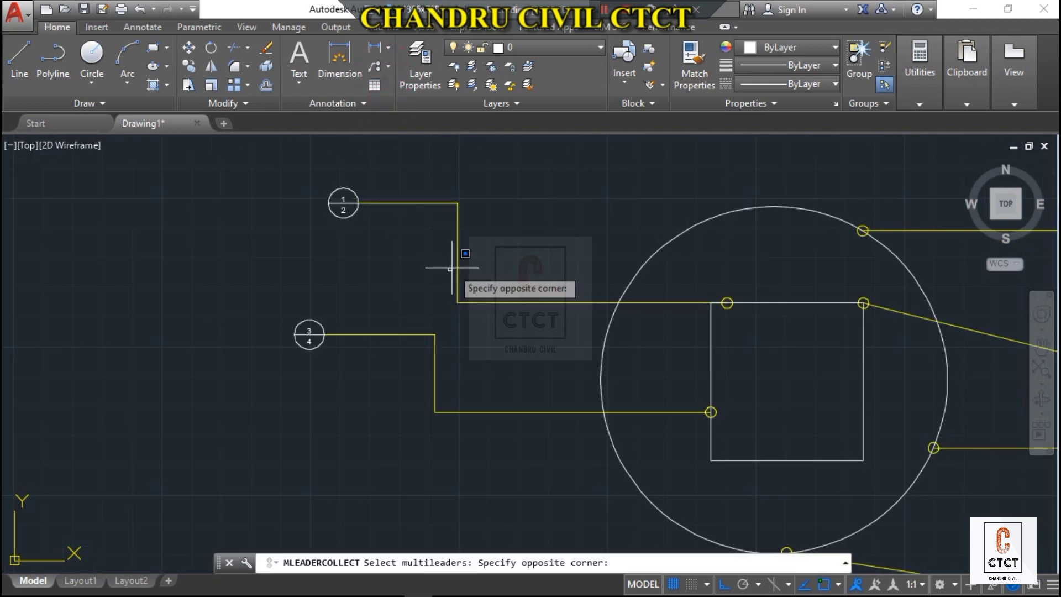
pyautogui.click(428, 402)
pyautogui.click(517, 285)
pyautogui.click(470, 323)
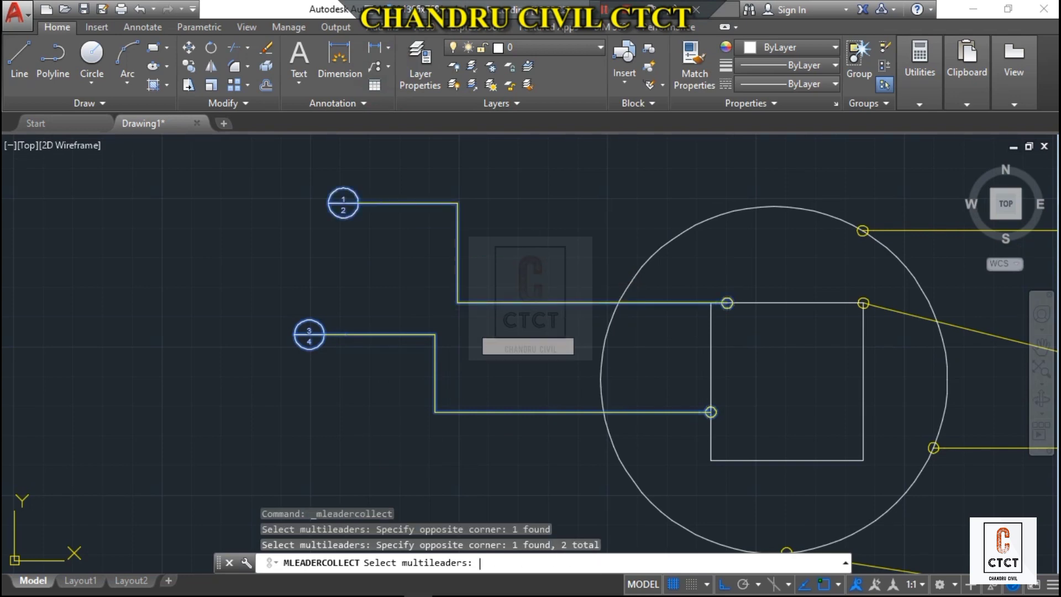
pyautogui.press('Return')
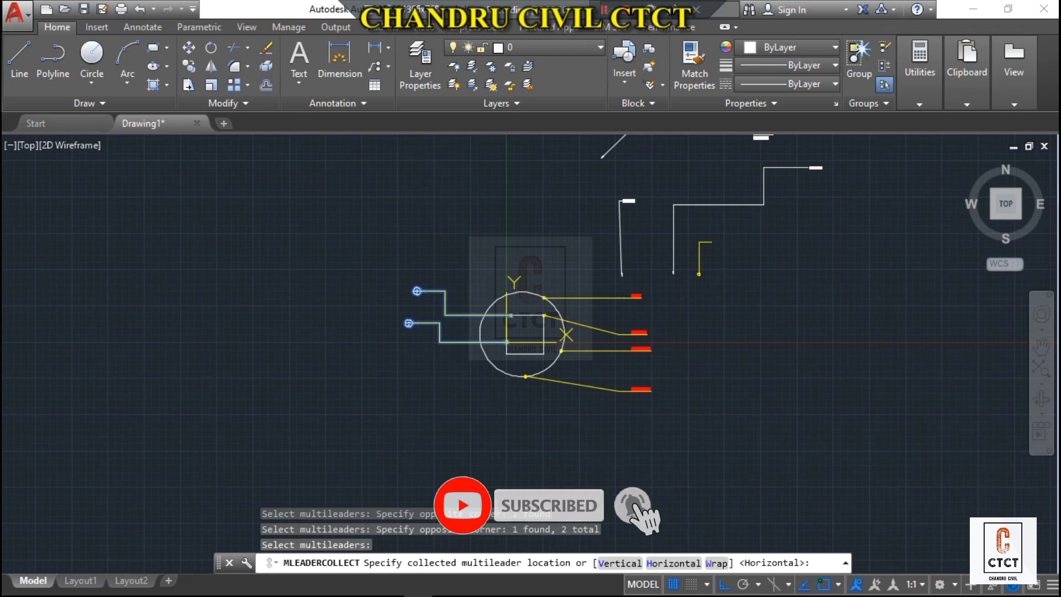
pyautogui.click(368, 338)
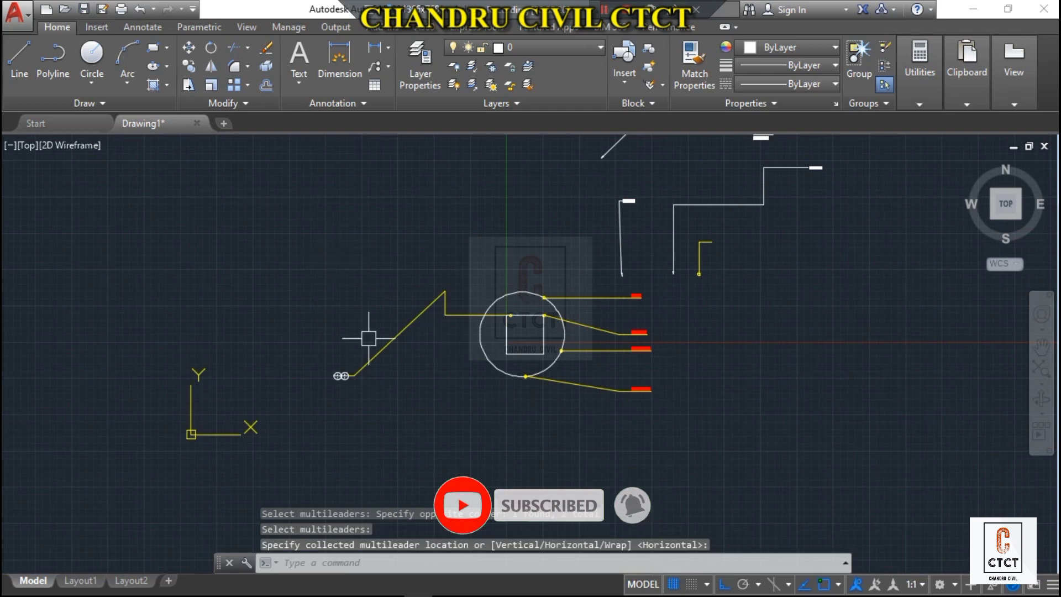
pyautogui.scroll(5, 342, 376)
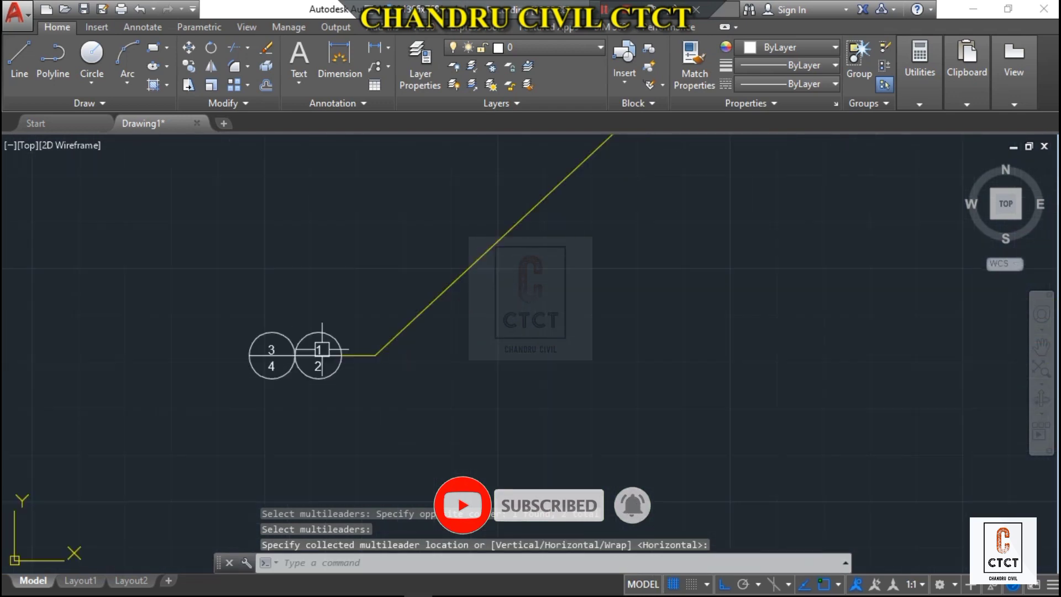
pyautogui.scroll(-3, 323, 349)
pyautogui.scroll(4, 362, 336)
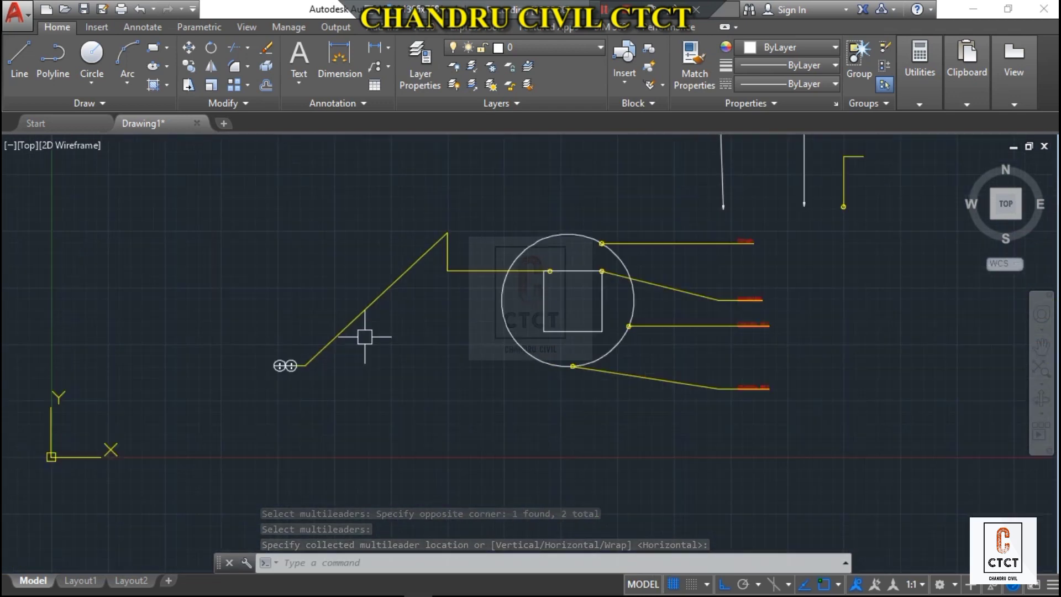
# Review the white arrow leaders and their text notes above and to the right of the circle
pyautogui.moveTo(344, 367)
pyautogui.mouseDown(button='middle')
pyautogui.moveTo(537, 361)
pyautogui.moveTo(393, 374)
pyautogui.mouseUp(button='middle')
pyautogui.scroll(-6, 415, 400)
pyautogui.scroll(-4, 396, 379)
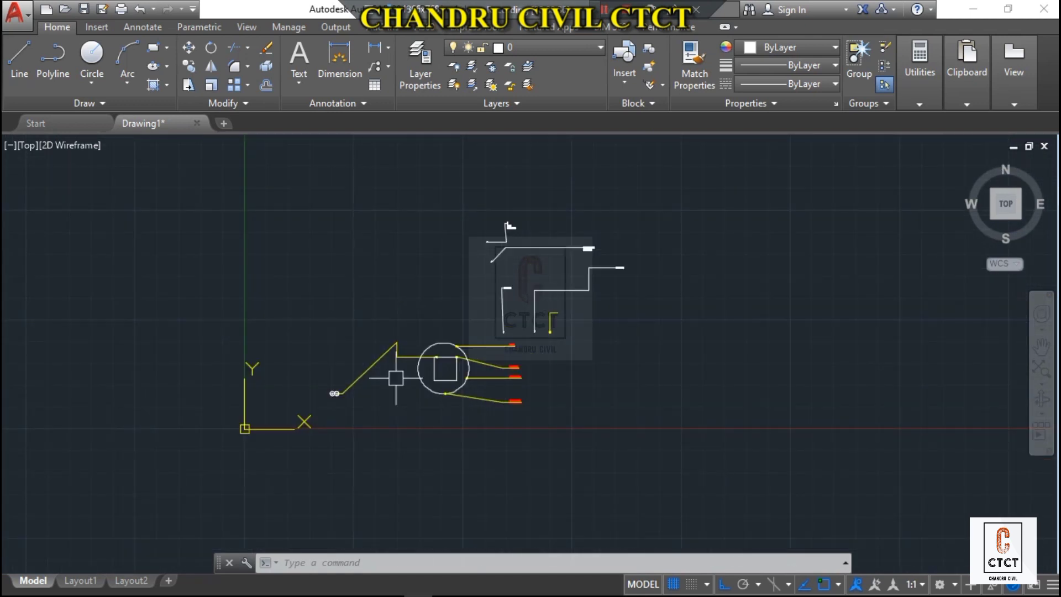
pyautogui.scroll(5, 499, 292)
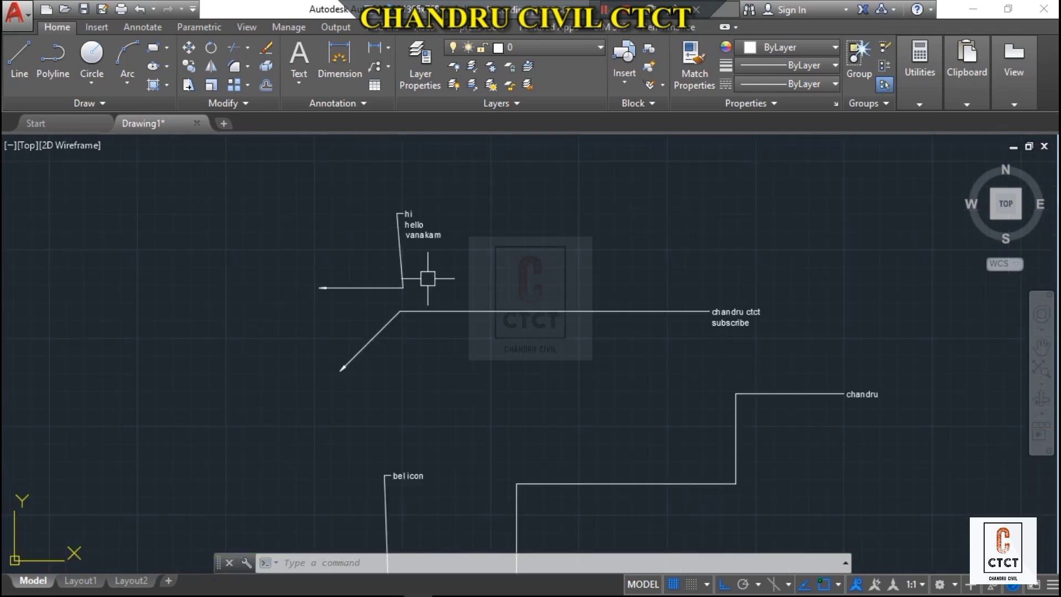
pyautogui.scroll(4, 431, 273)
pyautogui.scroll(-4, 467, 274)
pyautogui.moveTo(511, 305); pyautogui.dragTo(483, 198, button='middle')
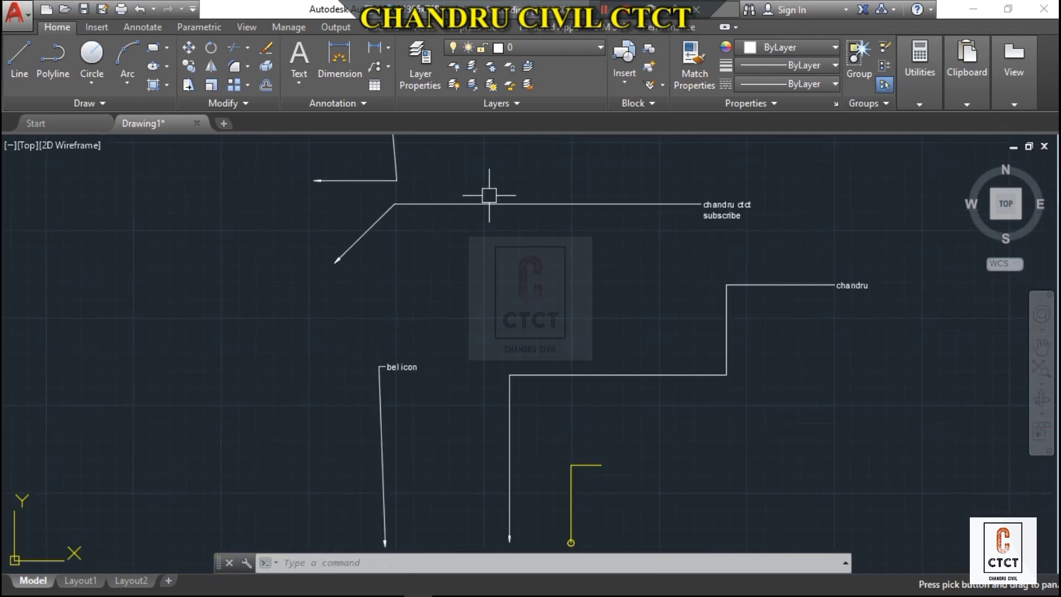
pyautogui.moveTo(521, 383)
pyautogui.mouseDown(button='middle')
pyautogui.moveTo(510, 277)
pyautogui.moveTo(501, 315)
pyautogui.mouseUp(button='middle')
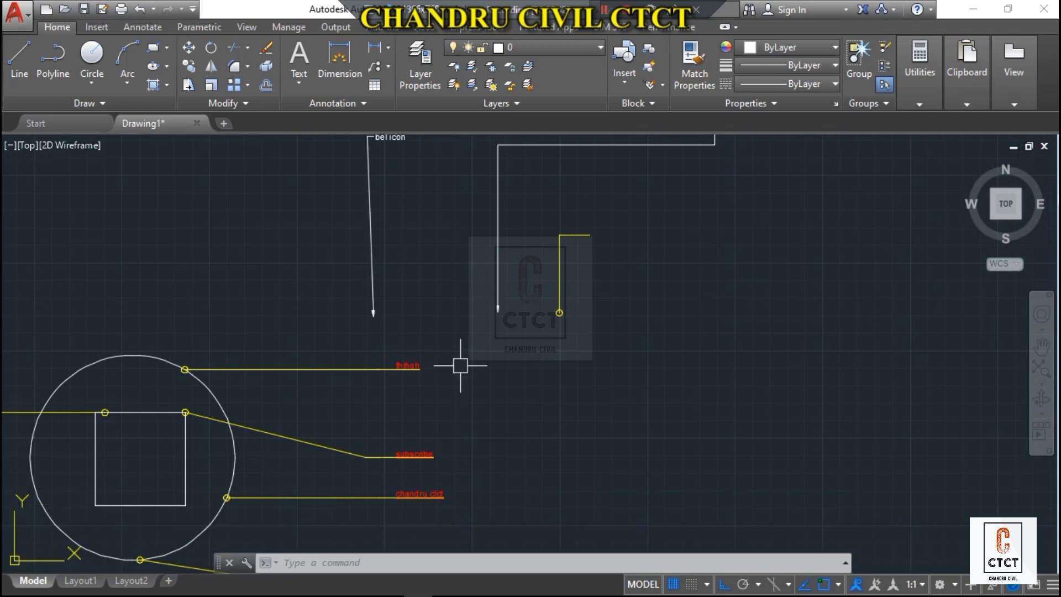
pyautogui.moveTo(460, 365); pyautogui.dragTo(596, 281, button='middle')
pyautogui.moveTo(476, 409); pyautogui.dragTo(604, 363, button='middle')
pyautogui.scroll(-5, 610, 359)
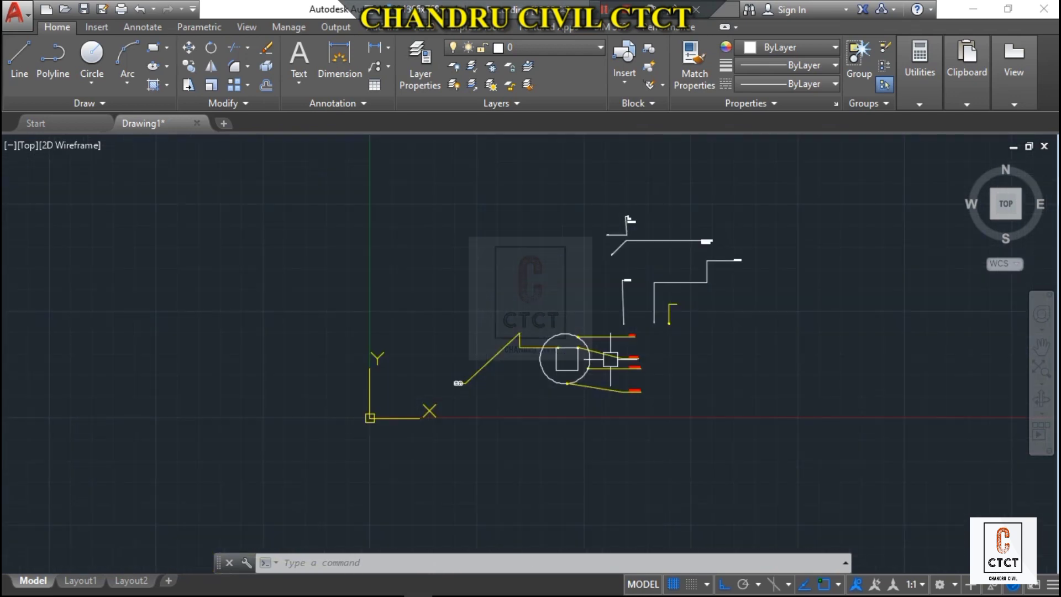
# Examine the aligned red-text multileaders around the circle and the collected detail callouts on its left side
pyautogui.scroll(4, 483, 364)
pyautogui.moveTo(583, 400); pyautogui.dragTo(362, 391, button='middle')
pyautogui.scroll(2, 293, 386)
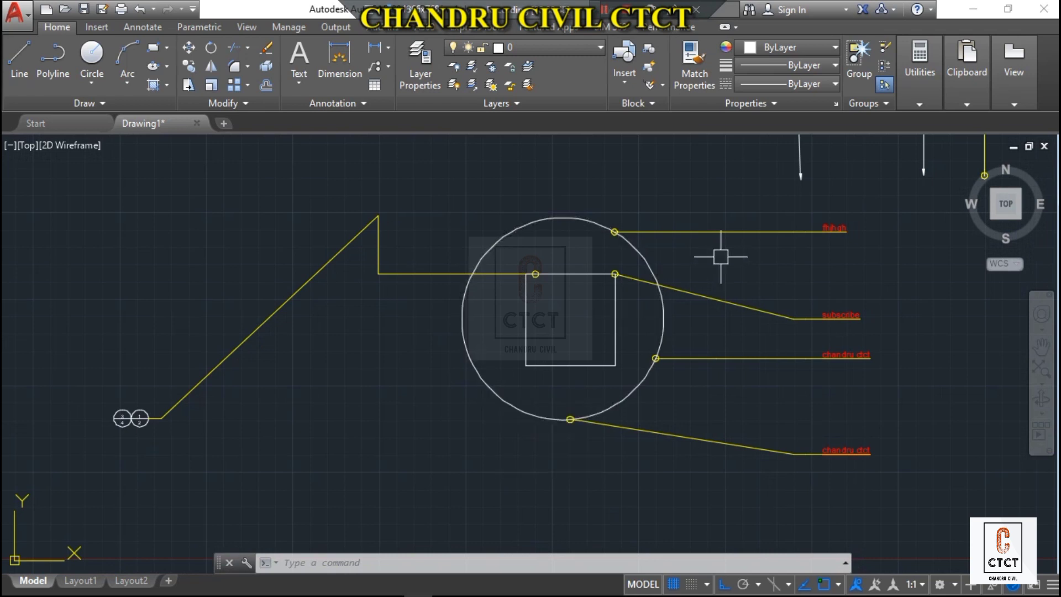
pyautogui.moveTo(717, 251); pyautogui.dragTo(502, 257, button='middle')
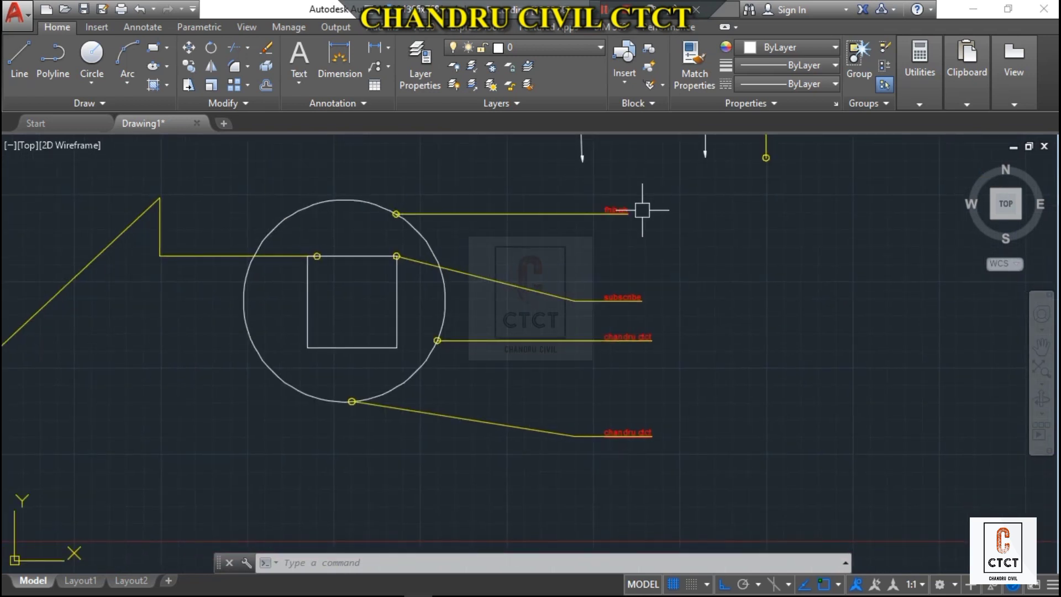
pyautogui.moveTo(590, 230); pyautogui.dragTo(630, 269, button='middle')
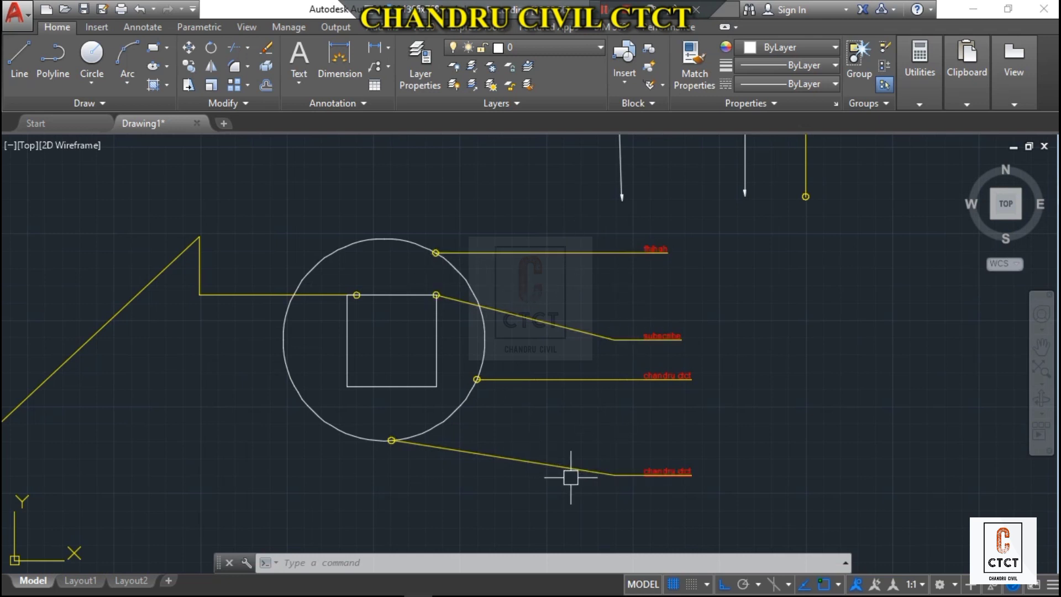
pyautogui.moveTo(564, 449); pyautogui.dragTo(633, 448, button='middle')
pyautogui.moveTo(685, 403); pyautogui.dragTo(792, 369, button='middle')
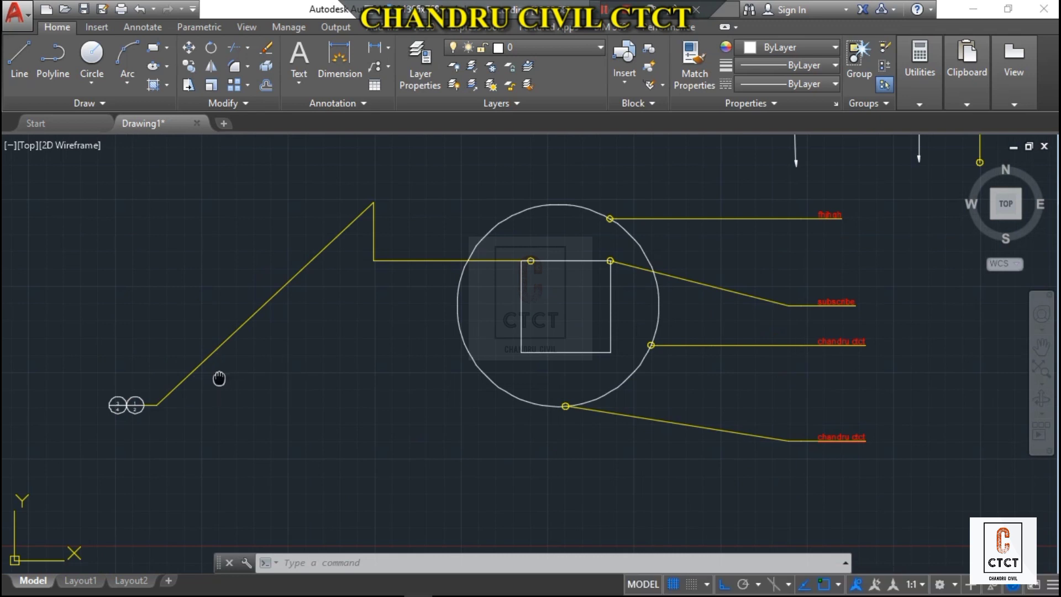
pyautogui.moveTo(220, 378); pyautogui.dragTo(301, 376, button='middle')
pyautogui.scroll(6, 217, 394)
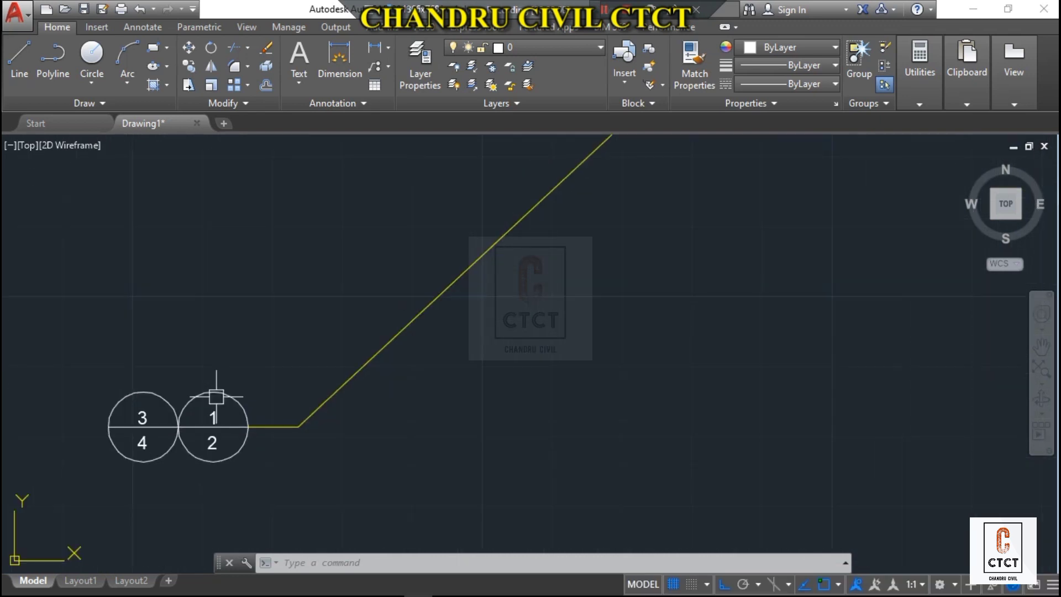
pyautogui.scroll(-4, 217, 397)
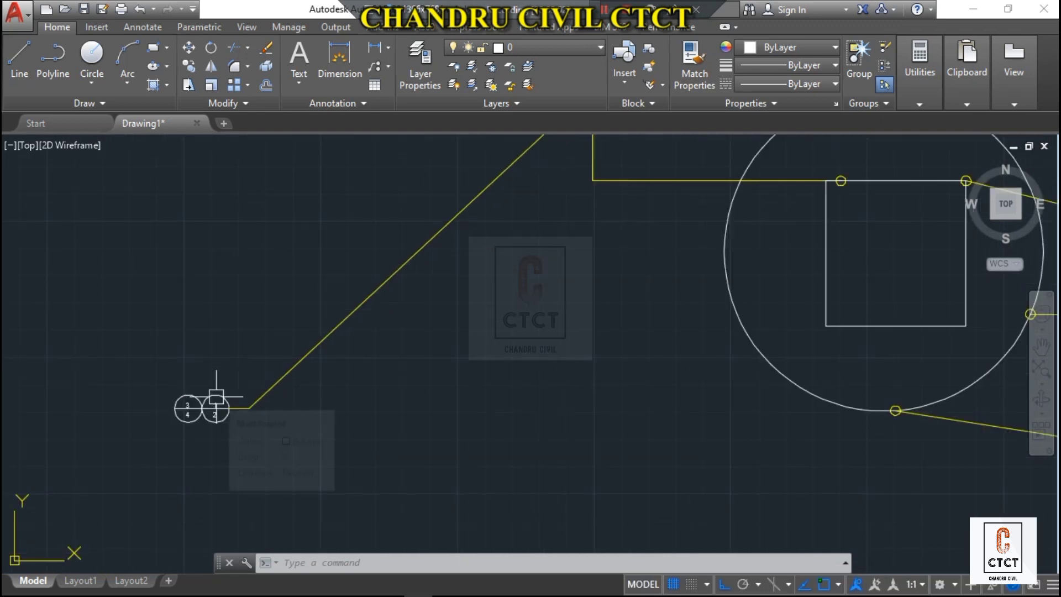
pyautogui.scroll(-3, 217, 397)
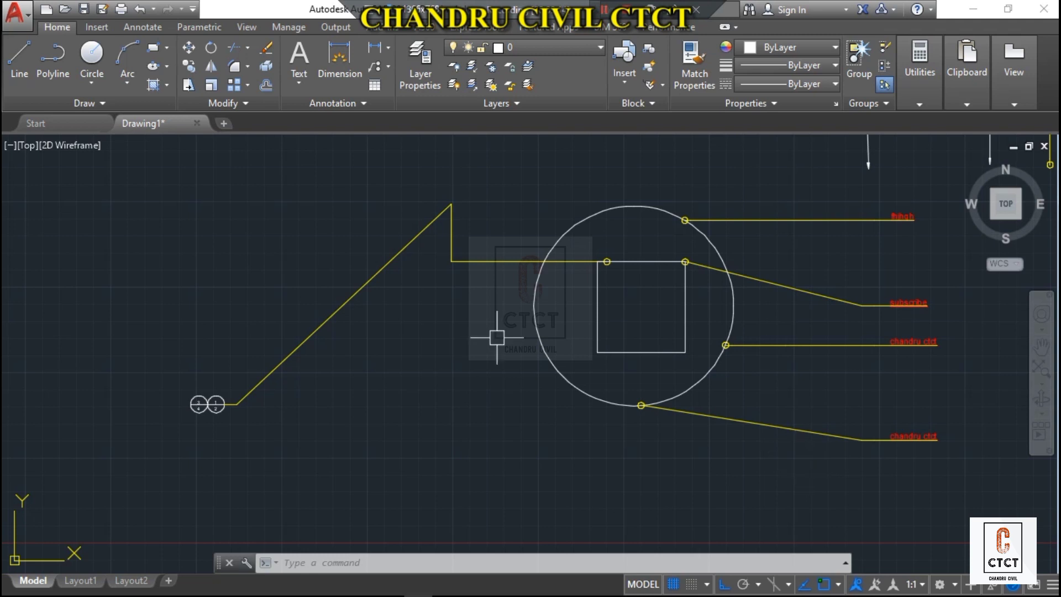
pyautogui.moveTo(592, 313); pyautogui.dragTo(431, 347, button='middle')
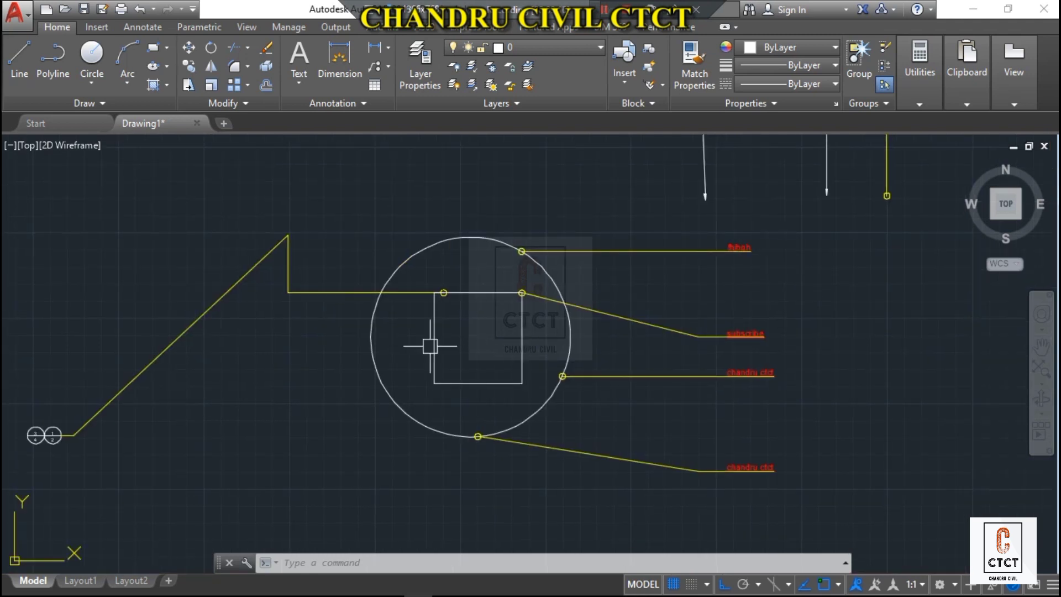